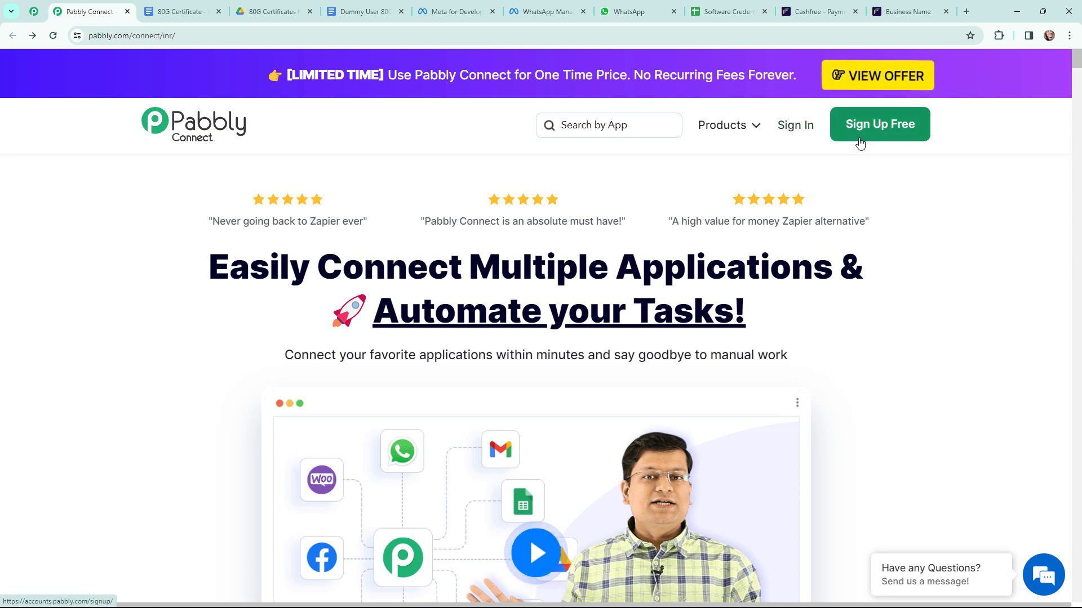
Create workflow 'Send 80G Certificate over WhatsApp for NGO Donations Received via Cashfree' in 80G Certificate Automation.
click(802, 127)
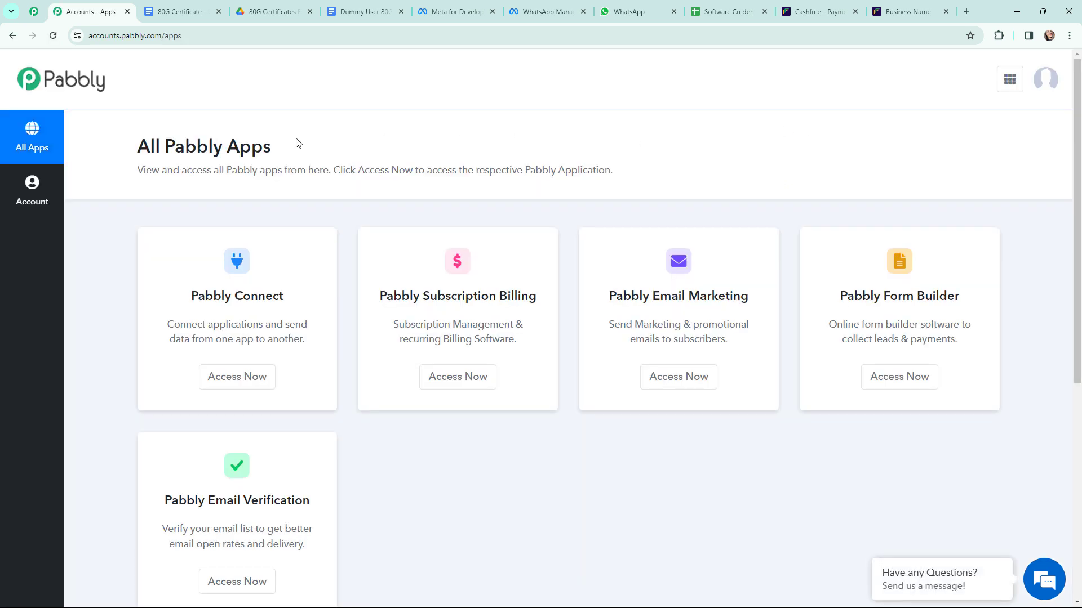
click(237, 378)
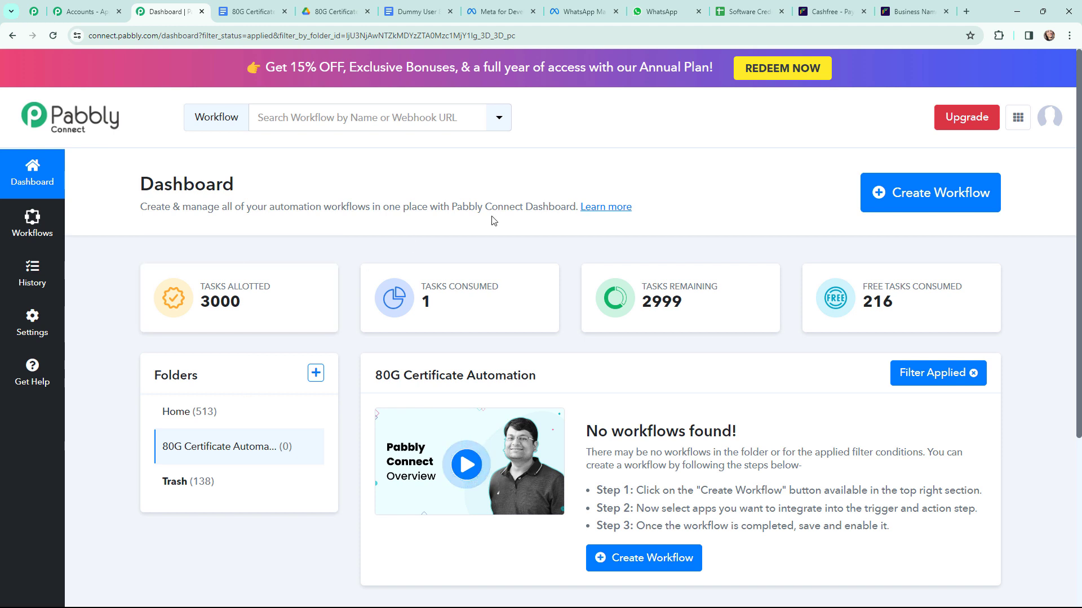
click(921, 193)
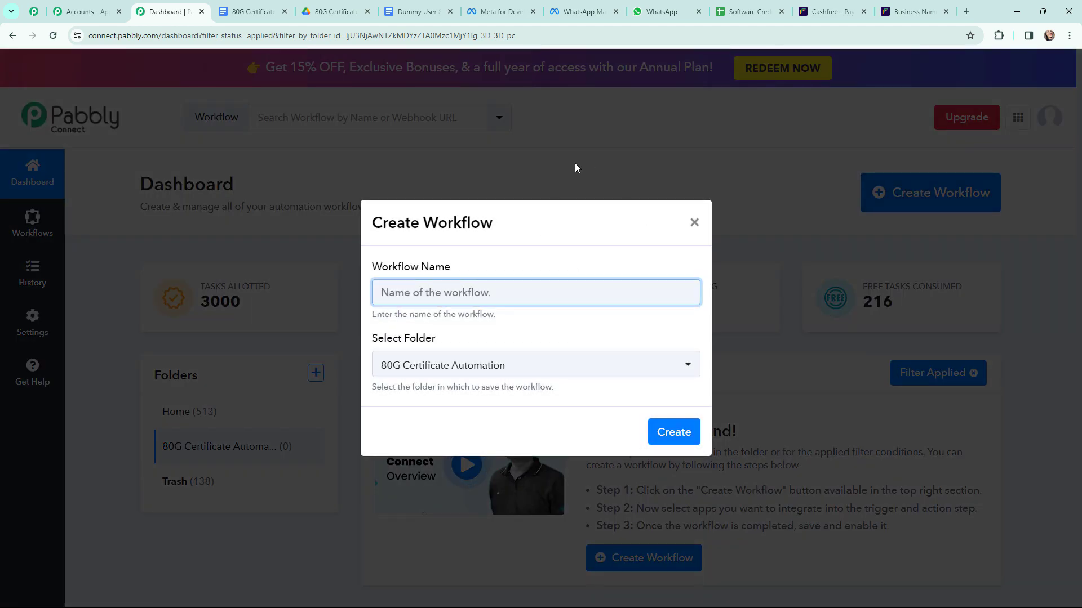
key(ctrl+v)
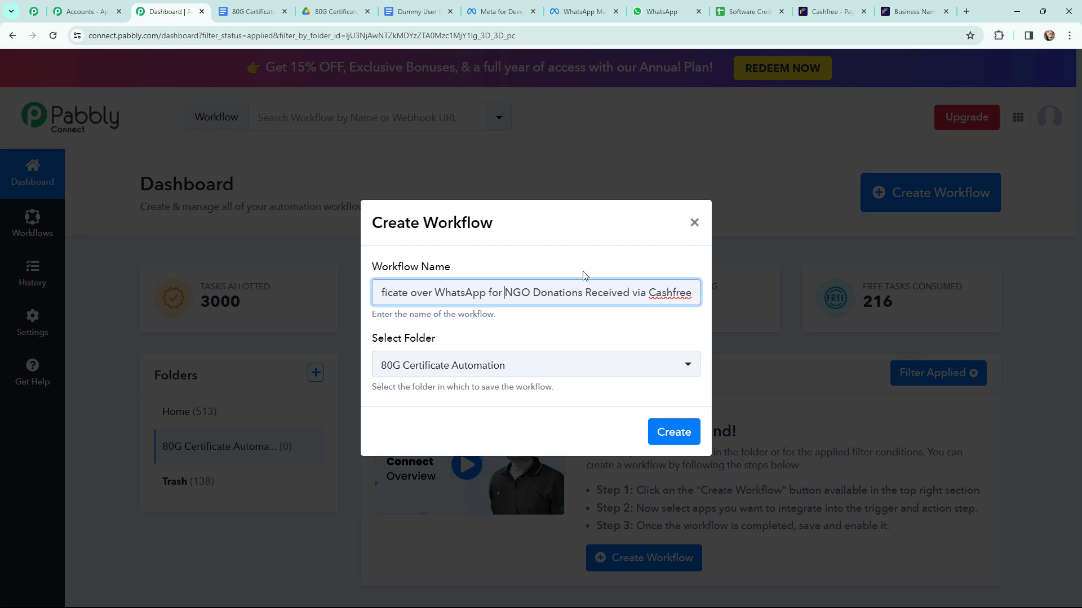
key(Left)
key(Left)
key(Left)
key(Left)
key(Left)
key(Left)
key(Left)
key(Left)
key(Left)
key(Left)
key(Left)
key(Left)
key(Left)
key(Left)
key(Left)
key(Left)
key(Left)
key(Left)
key(Left)
key(Left)
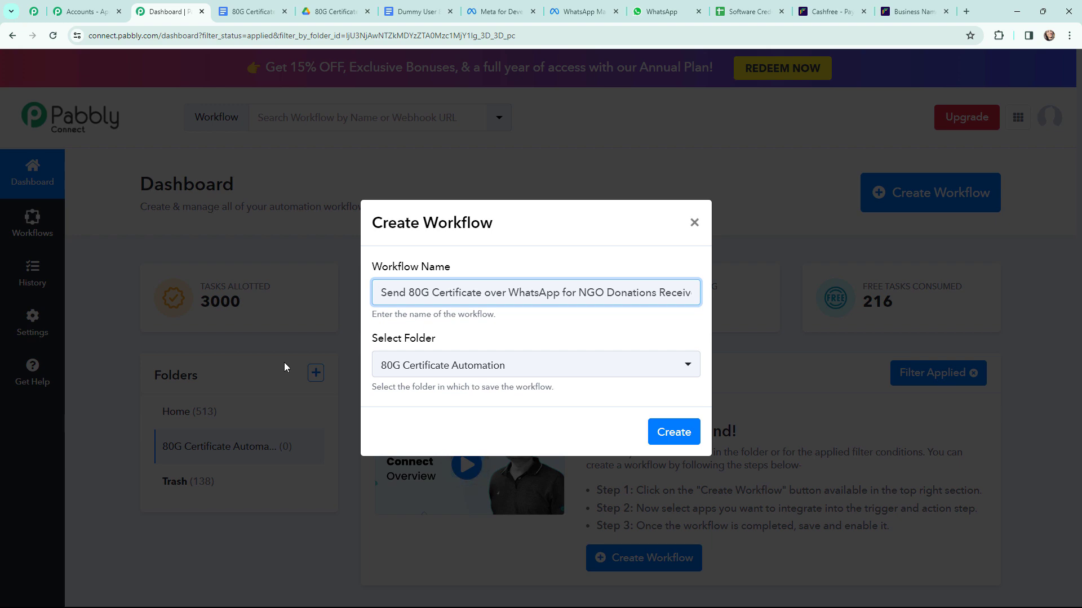
click(669, 432)
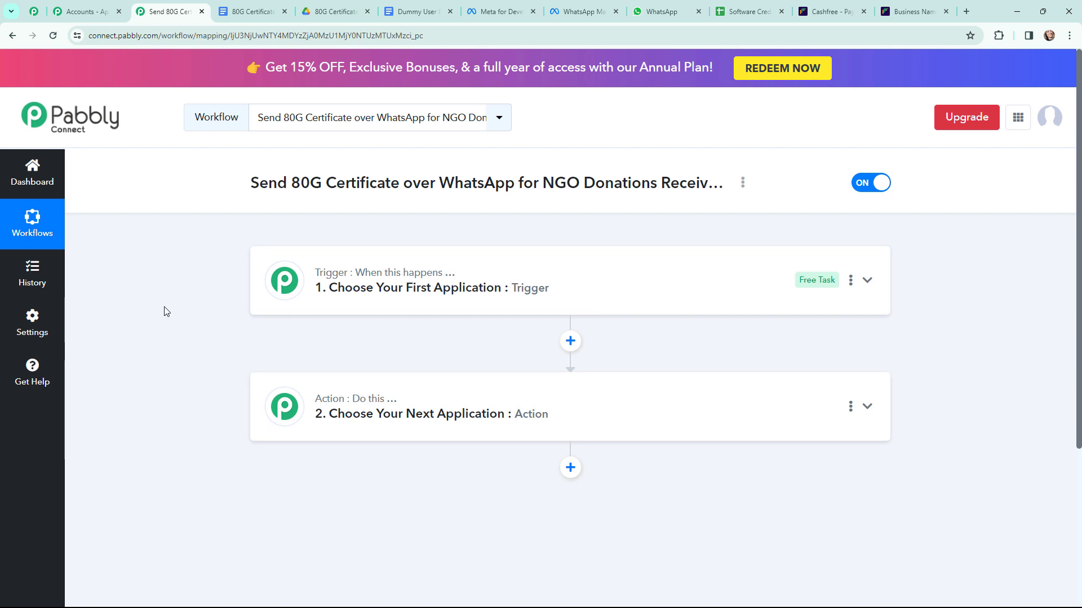
Review the sample 80G certificate, WhatsApp and Cashfree donation form tabs, then return to the workflow.
click(417, 12)
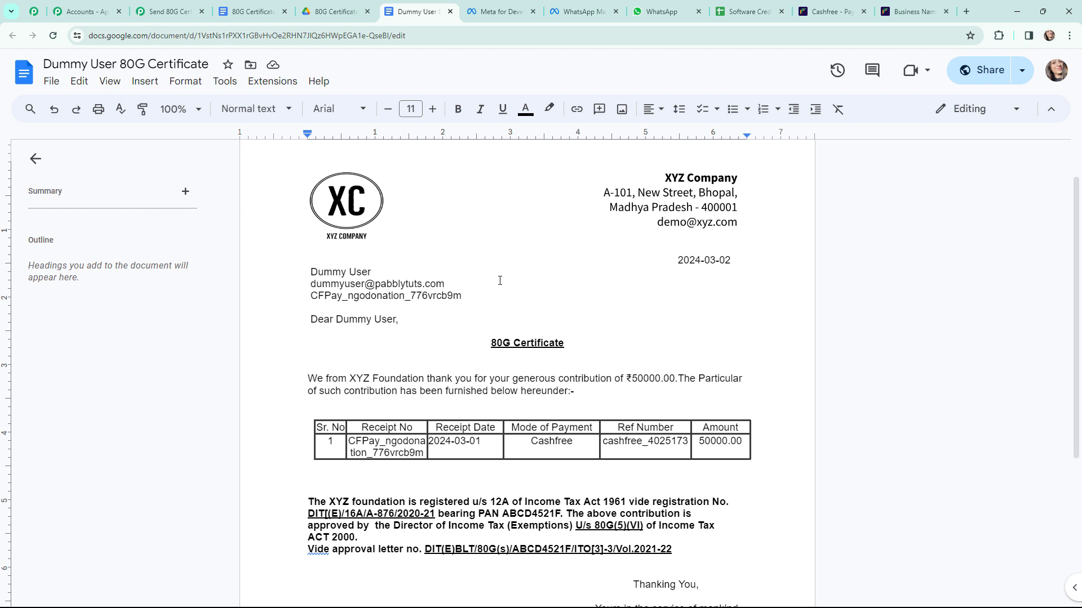
click(662, 12)
click(923, 12)
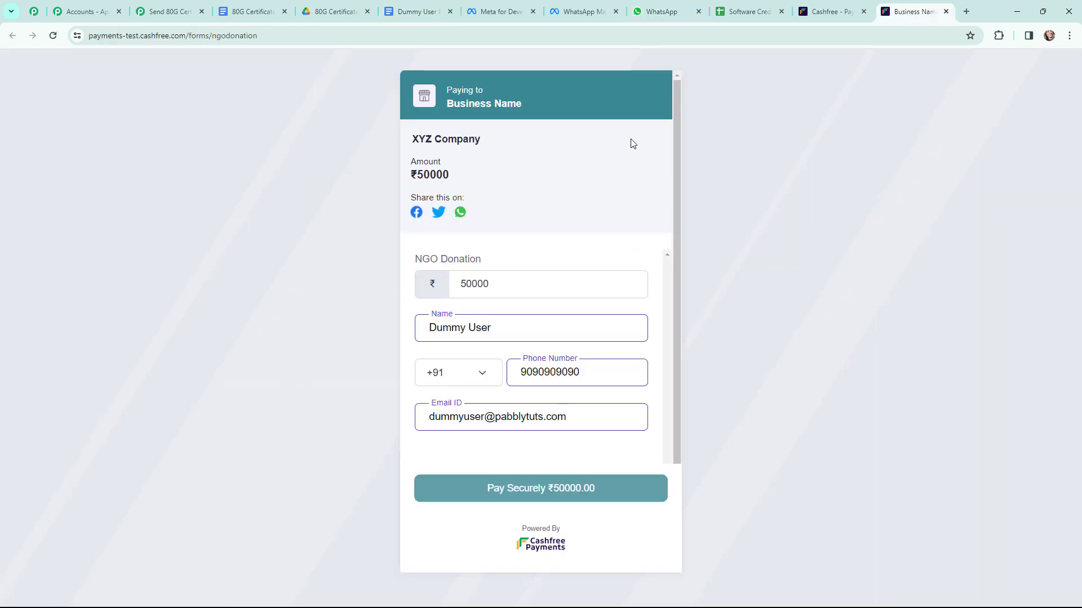
click(169, 11)
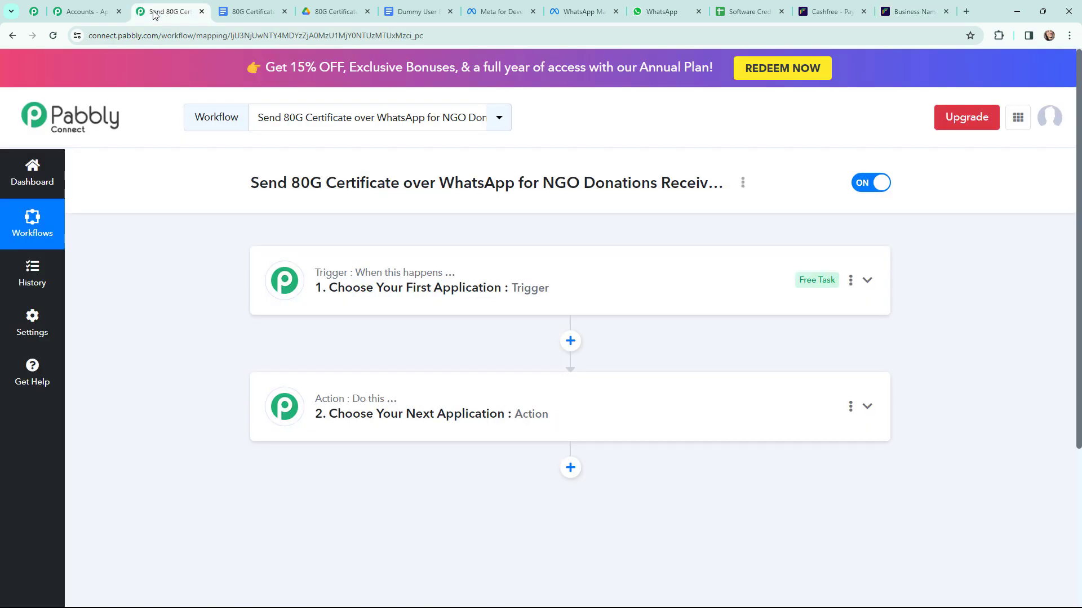
Set the workflow trigger to Cashfree's Payment via Form event.
click(285, 277)
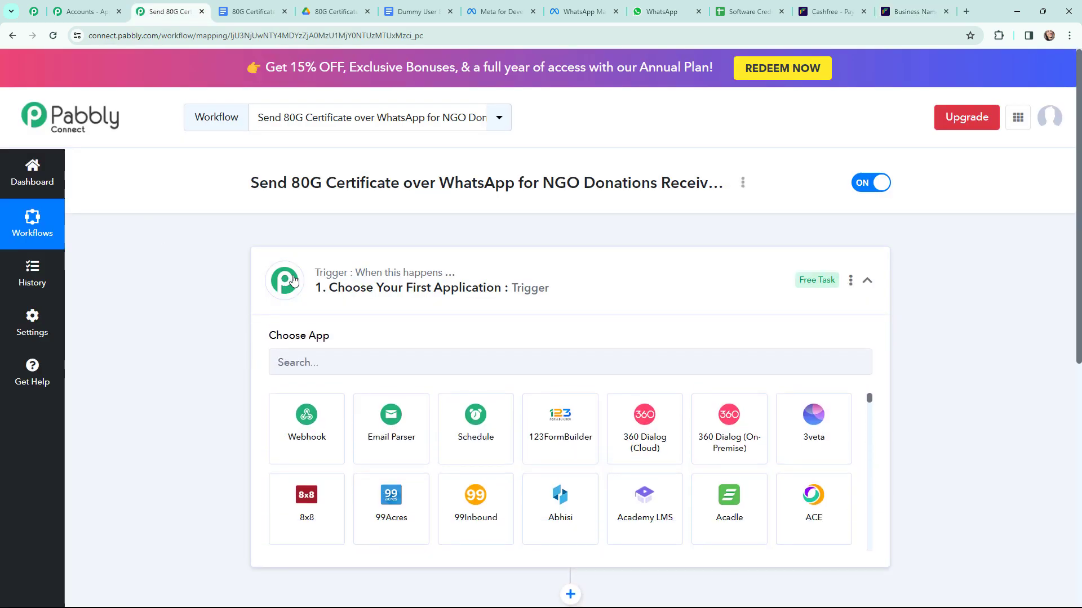
click(343, 359)
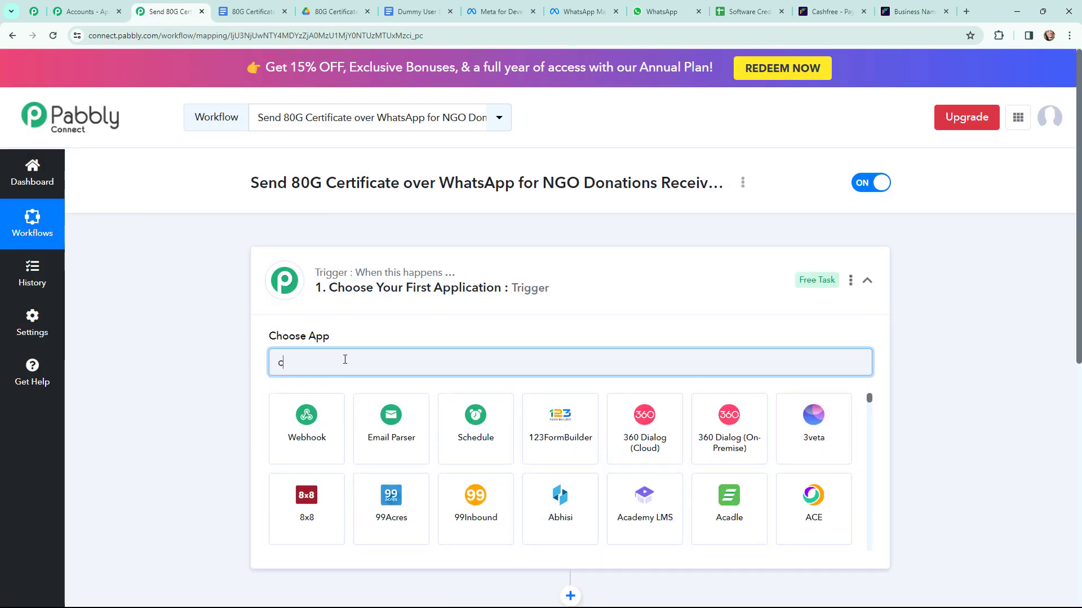
text(cashfree)
click(331, 428)
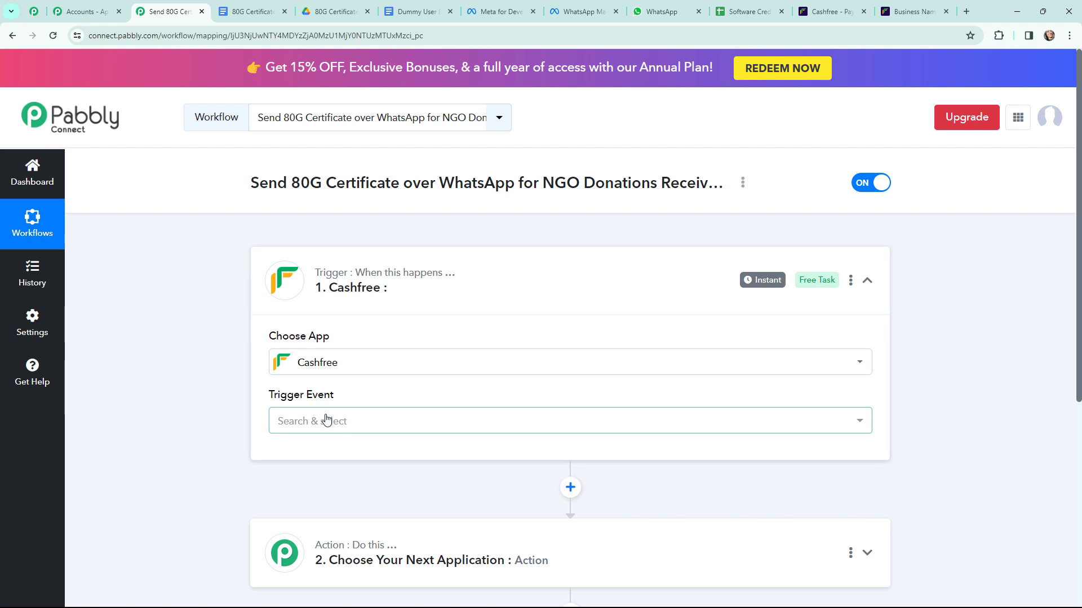
click(326, 421)
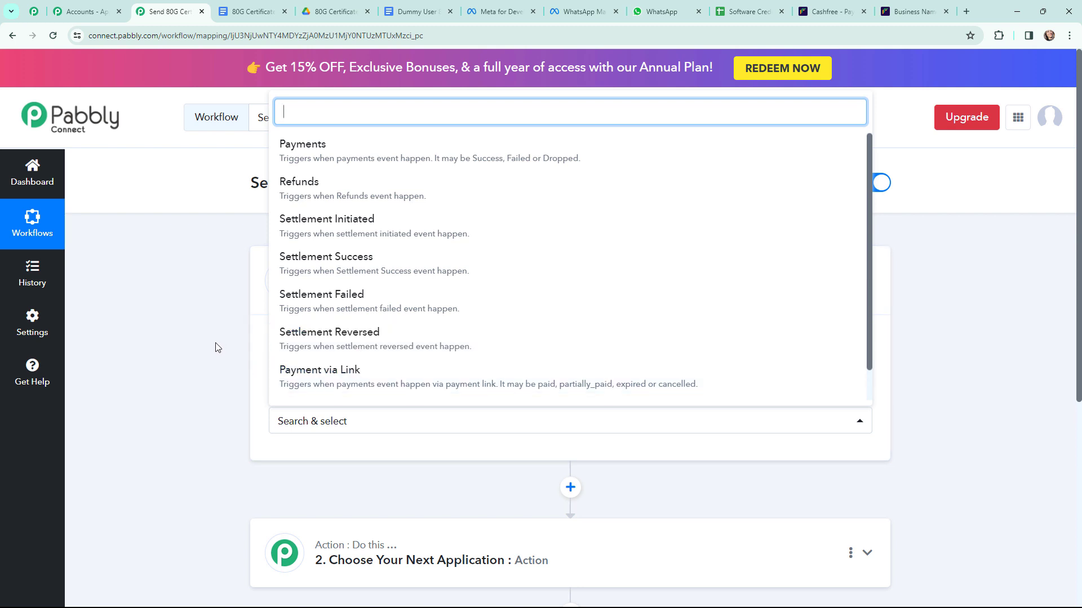
scroll(336, 330, down, 1)
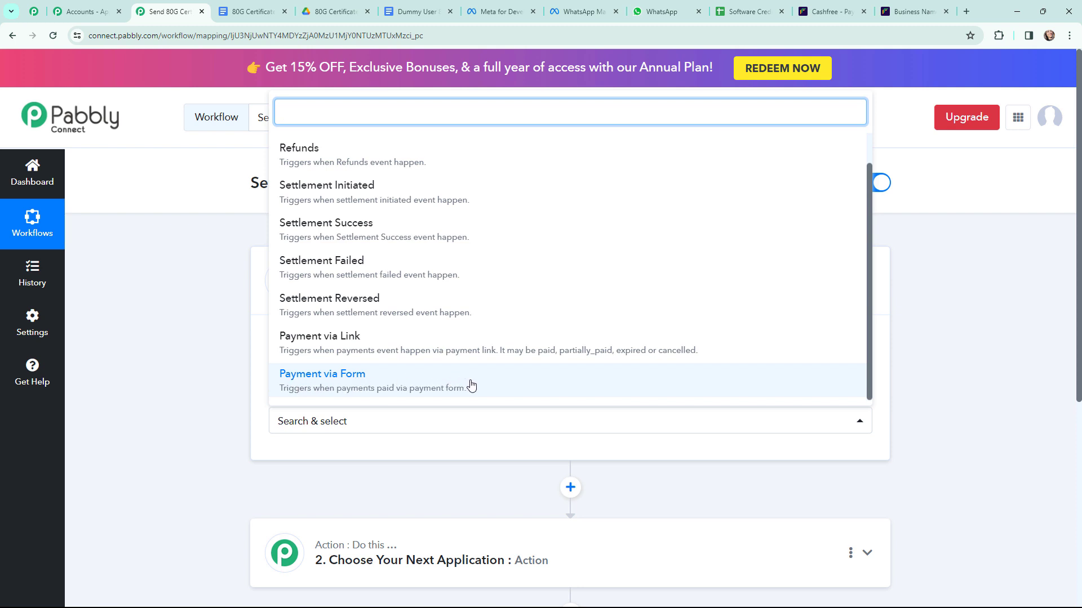
click(426, 389)
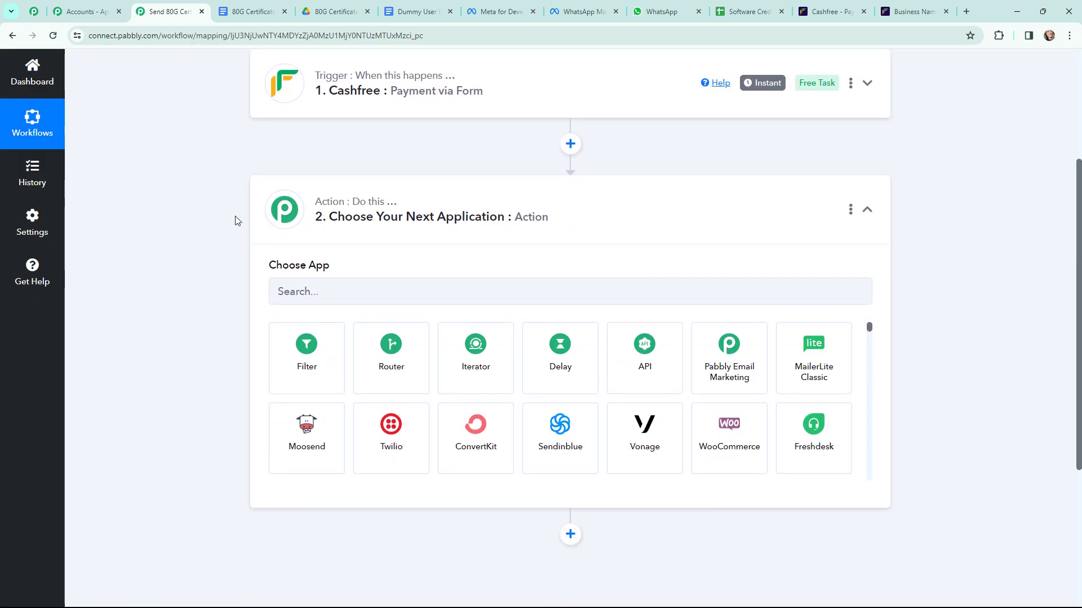
click(248, 12)
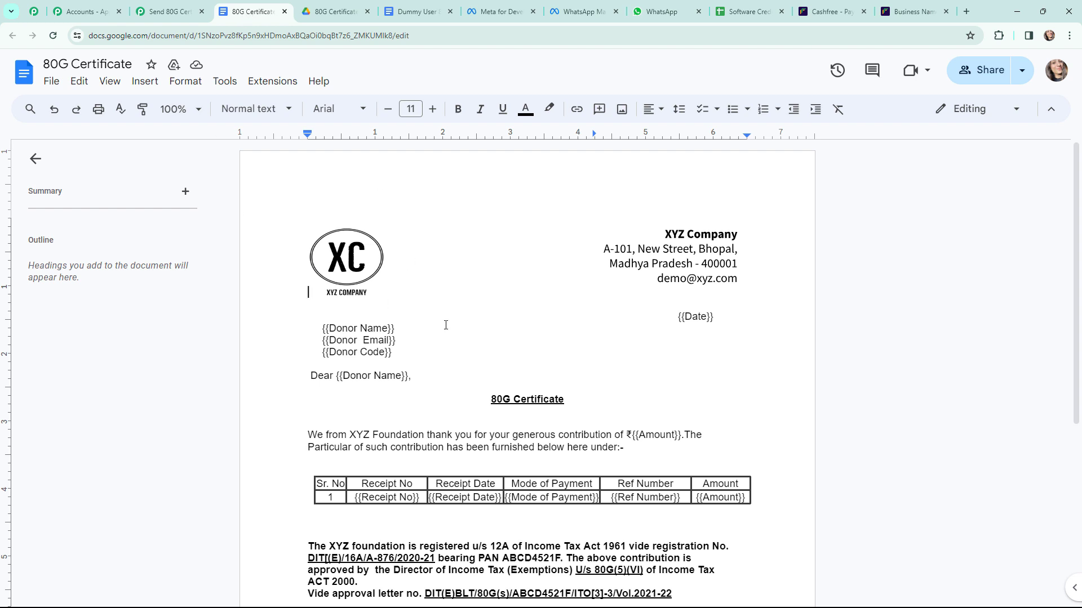
Set the action step to Google Docs' Create Document from Template event.
scroll(456, 329, down, 3)
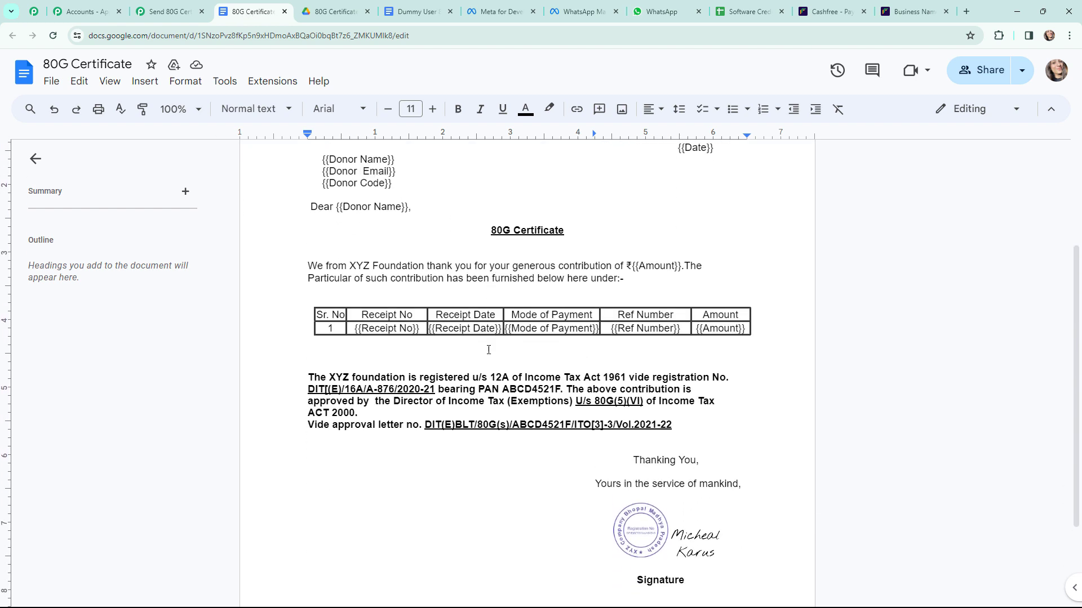
scroll(449, 270, up, 2)
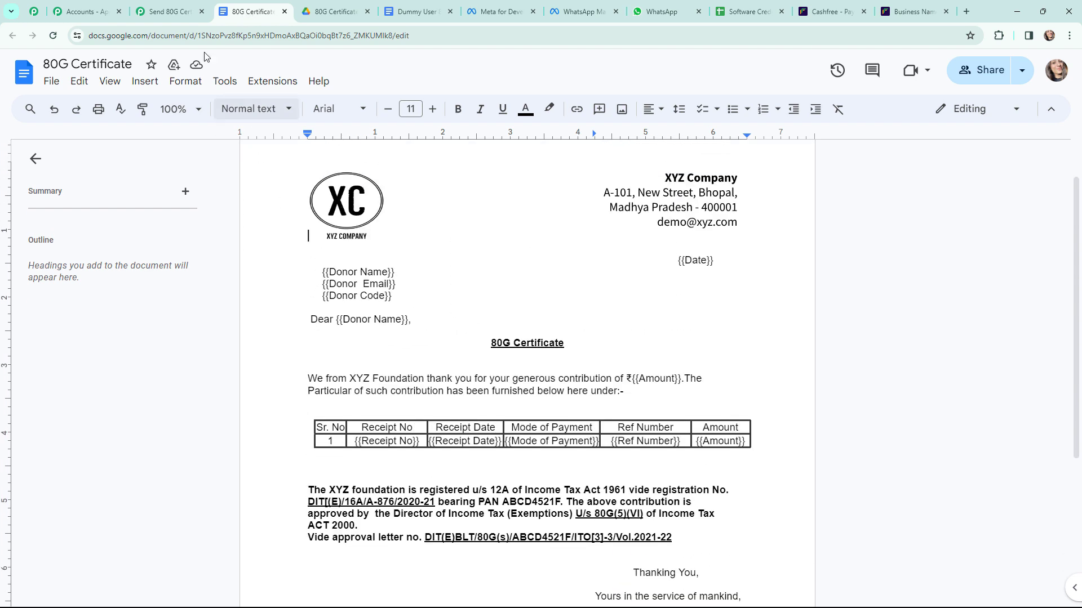
click(165, 8)
click(375, 298)
text(googl)
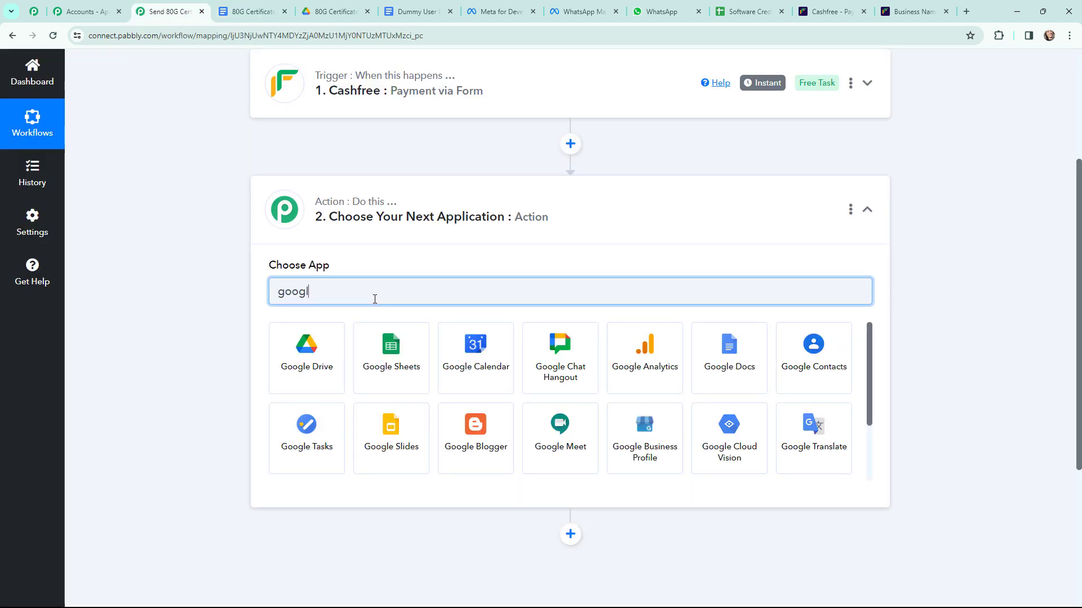
text(e docs)
click(314, 357)
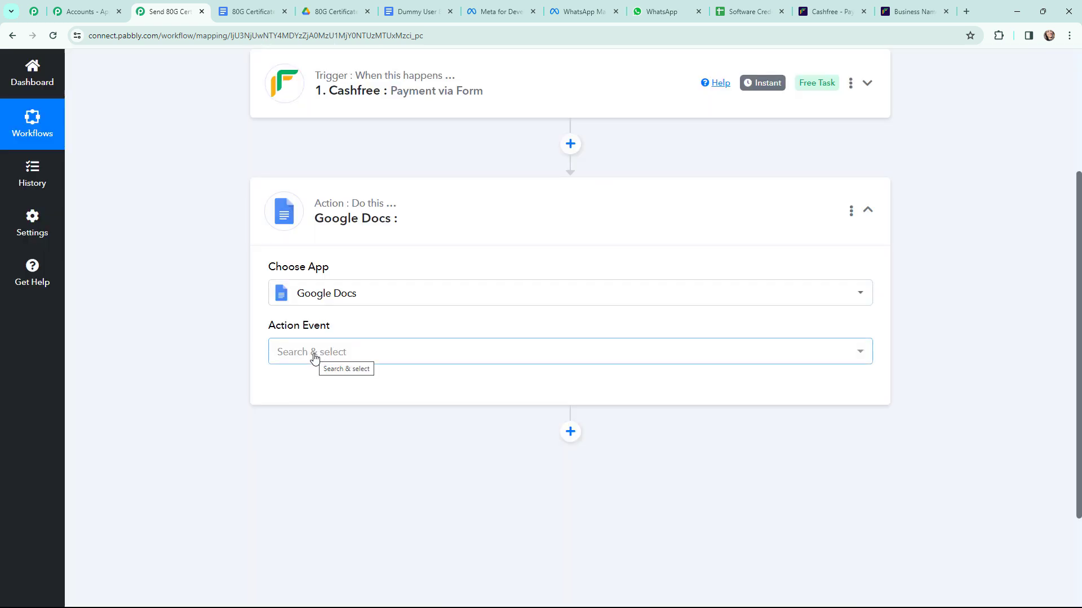
click(313, 357)
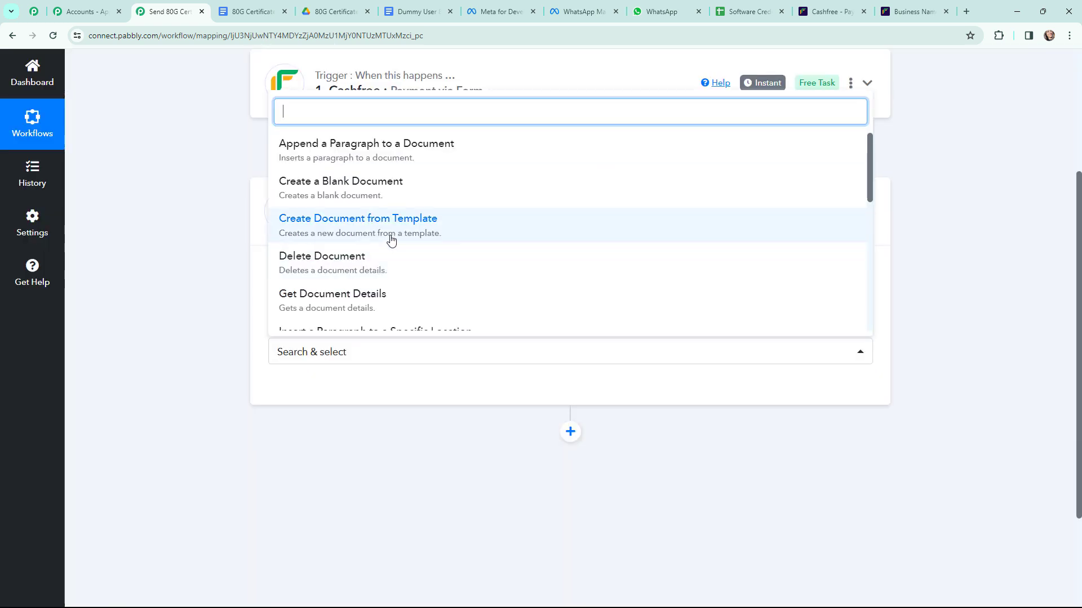
click(470, 227)
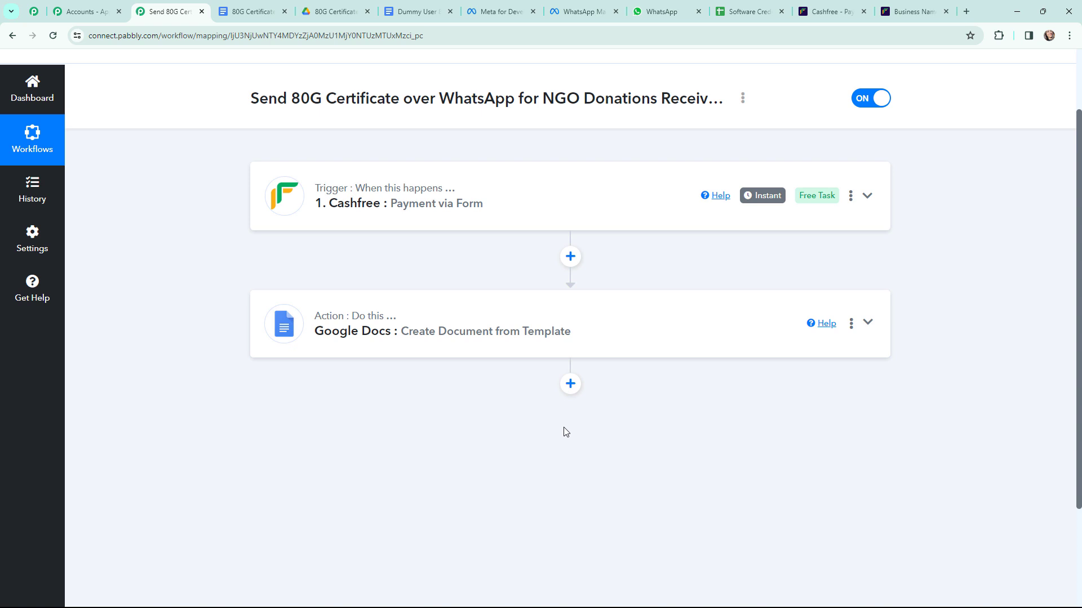
Add a third step using WhatsApp Cloud API's Send Template Message action.
click(571, 385)
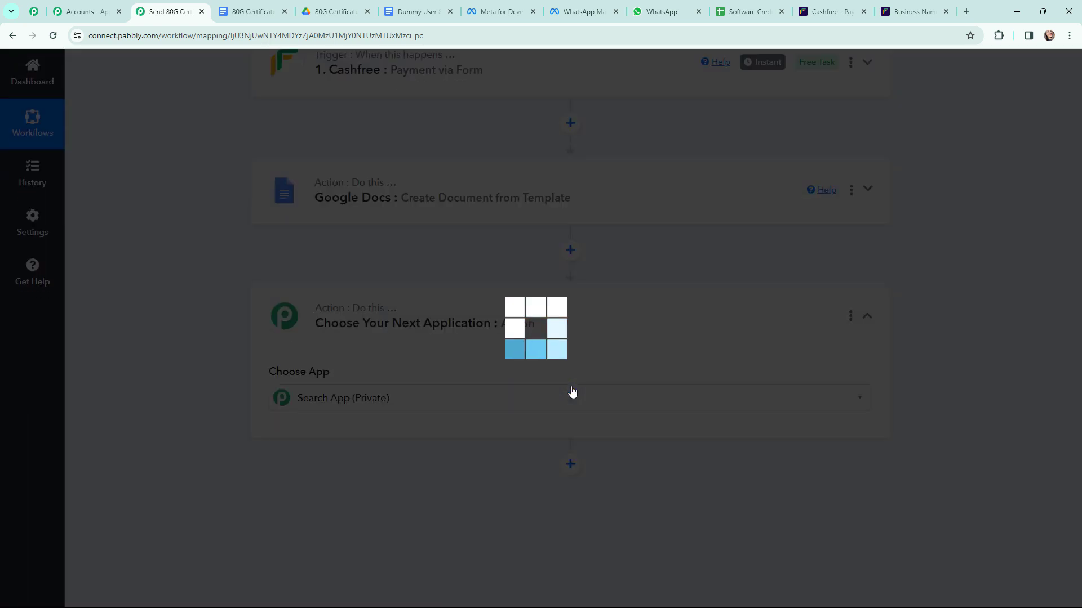
text(w)
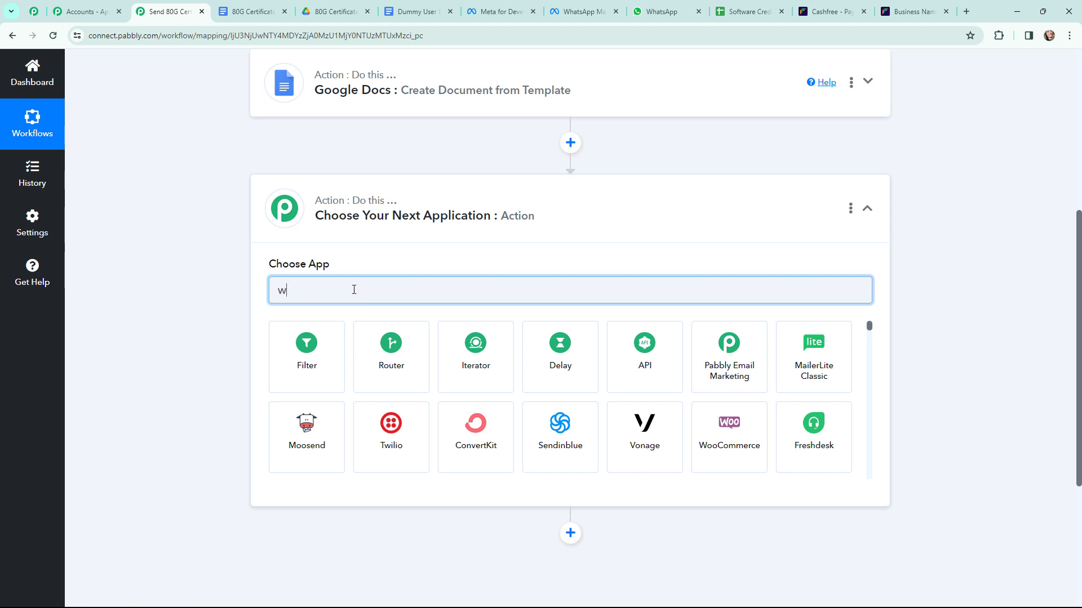
text(hatsapp)
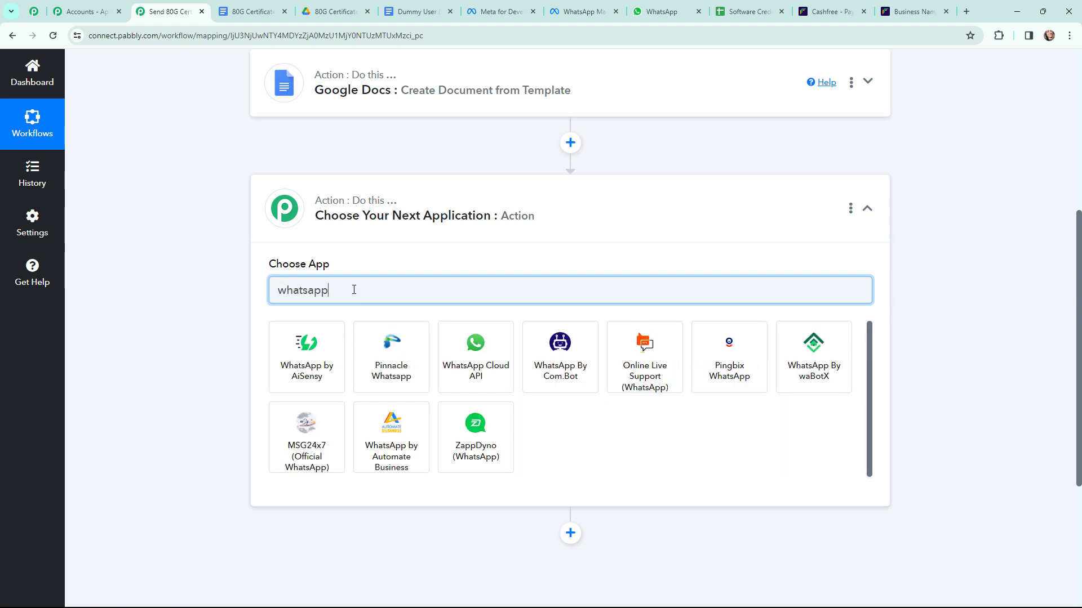
text( cloud api)
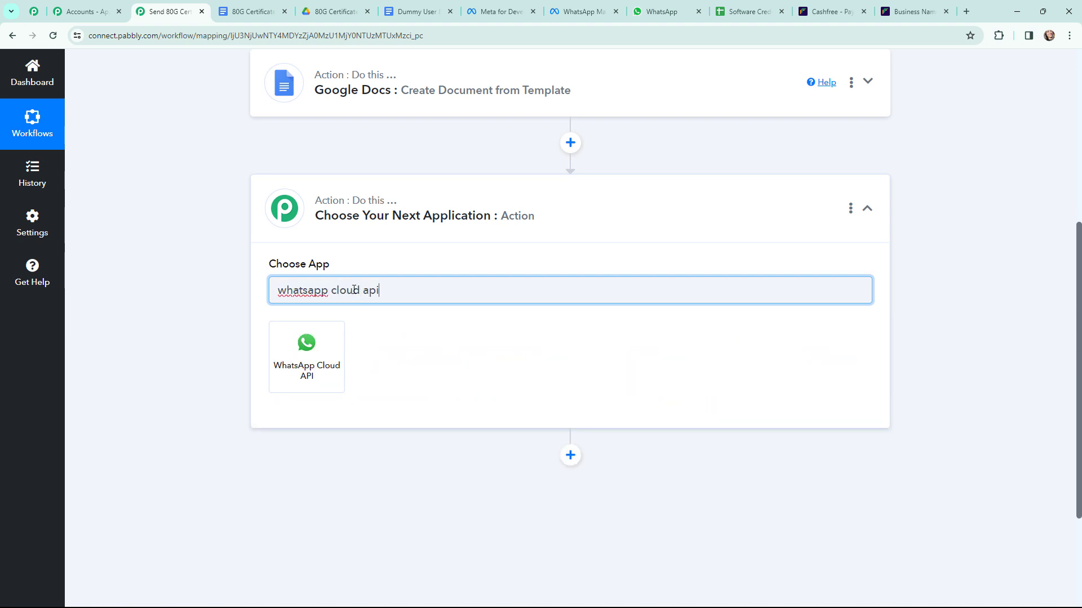
click(312, 333)
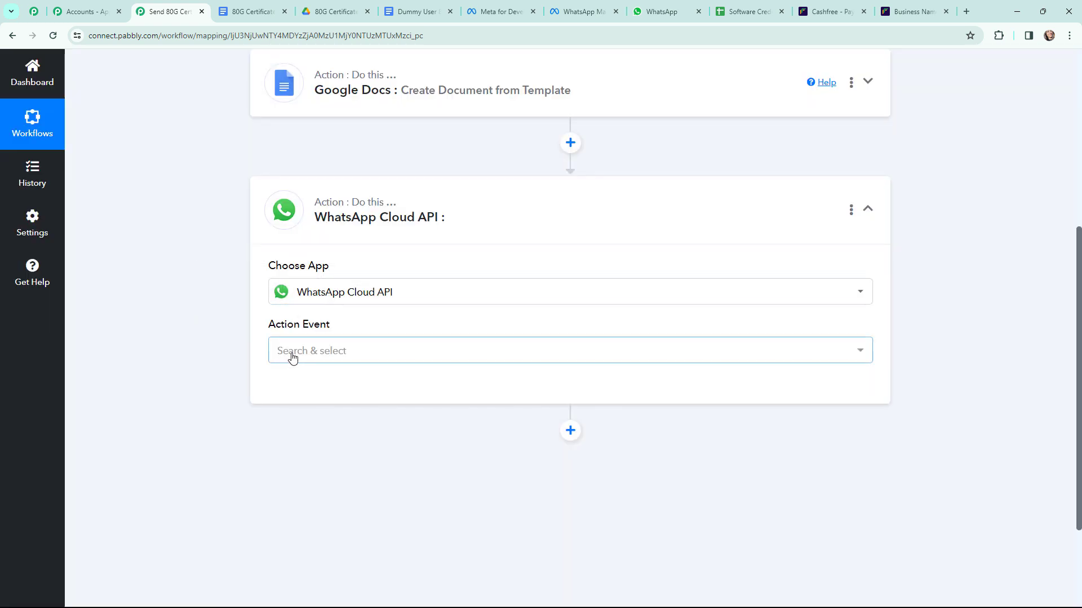
click(292, 357)
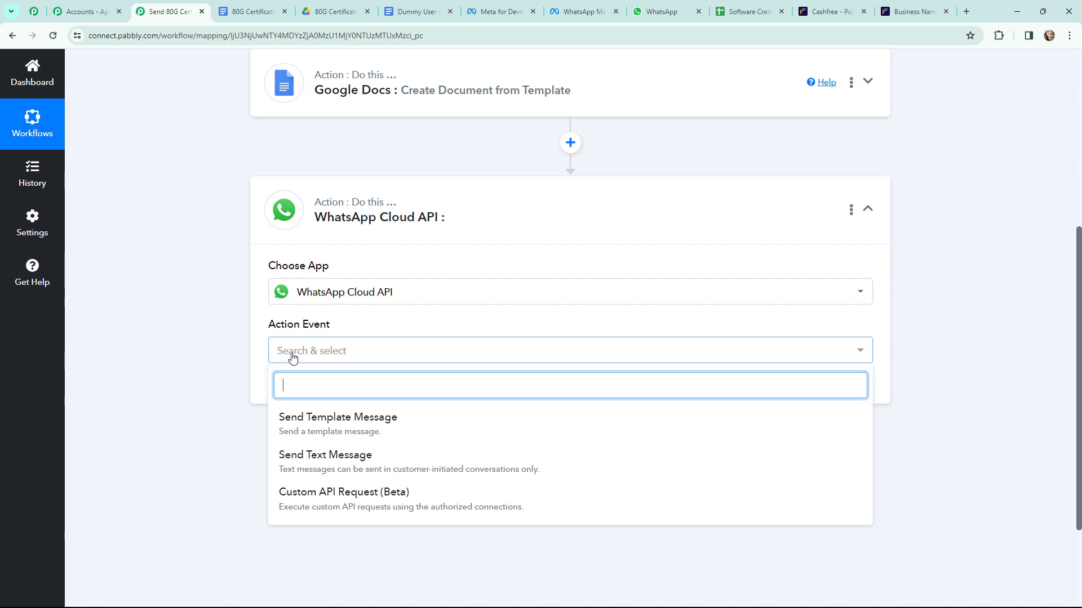
click(288, 417)
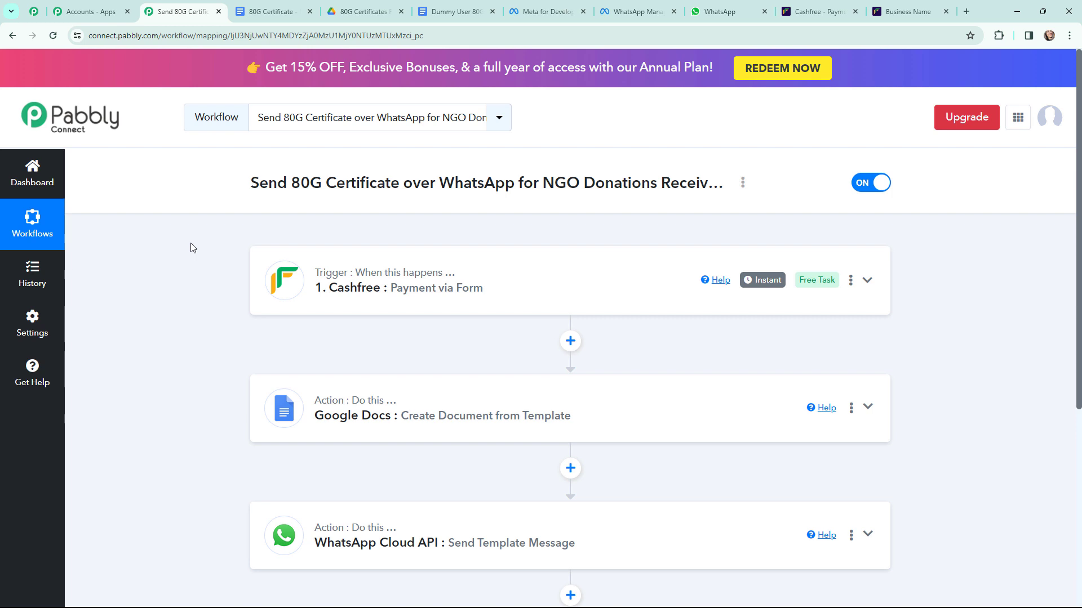
Review the Cashfree trigger's webhook setup instructions, then switch to the Cashfree dashboard.
click(260, 282)
scroll(203, 268, down, 3)
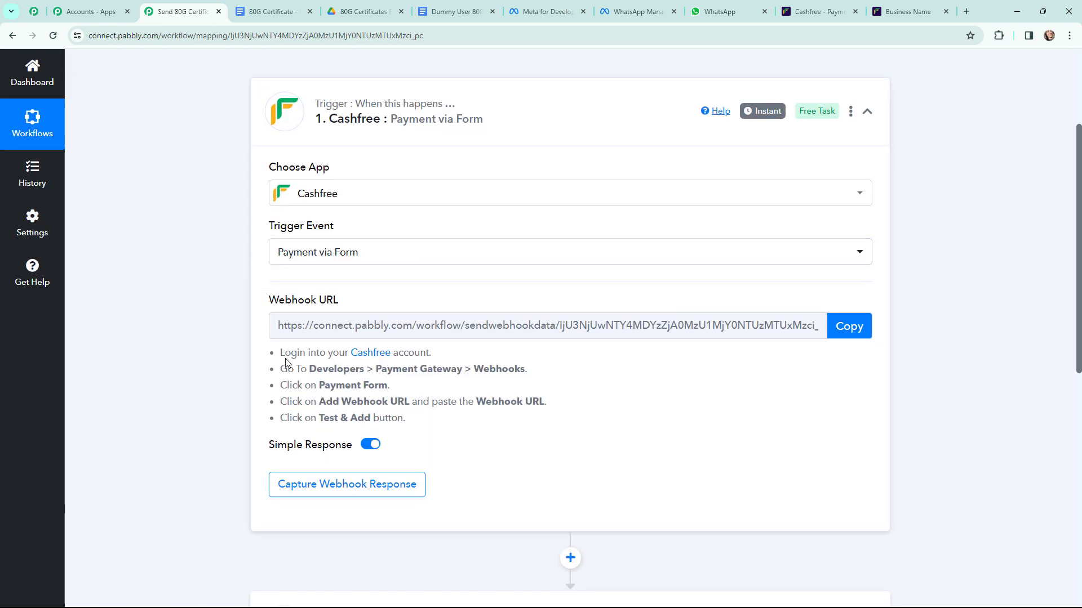
drag(280, 352, 410, 422)
click(418, 422)
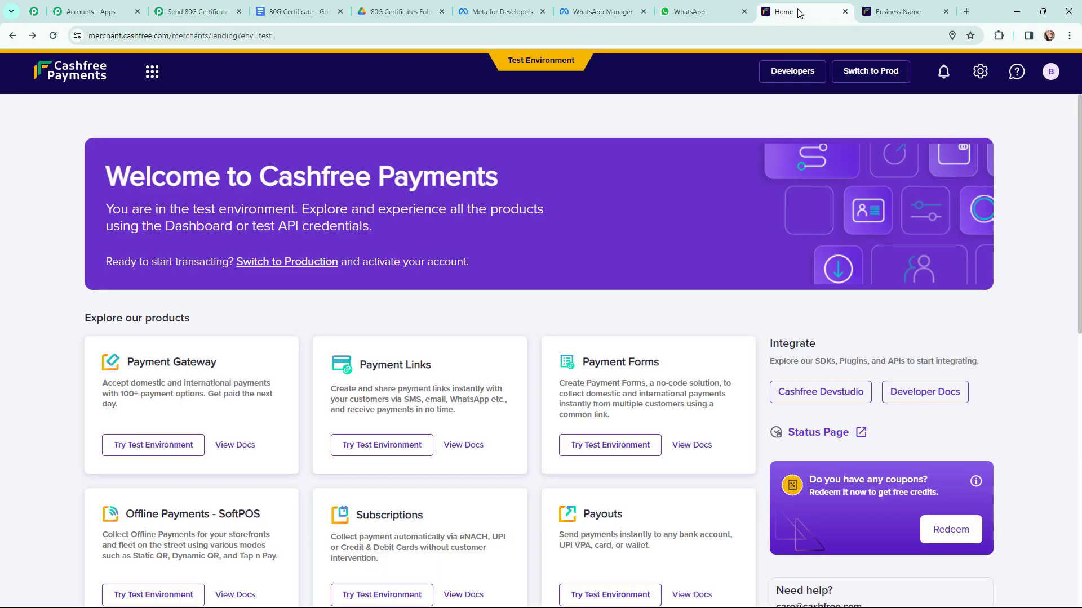
click(796, 11)
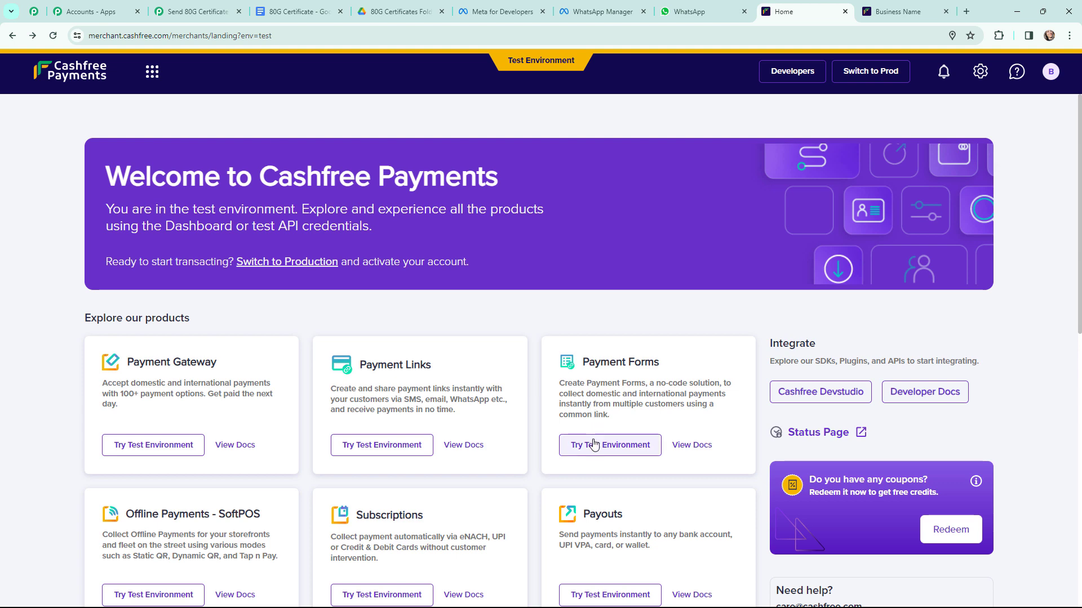
In the Cashfree test environment, open Developers > Webhooks > Payment Form and start adding an endpoint.
click(611, 446)
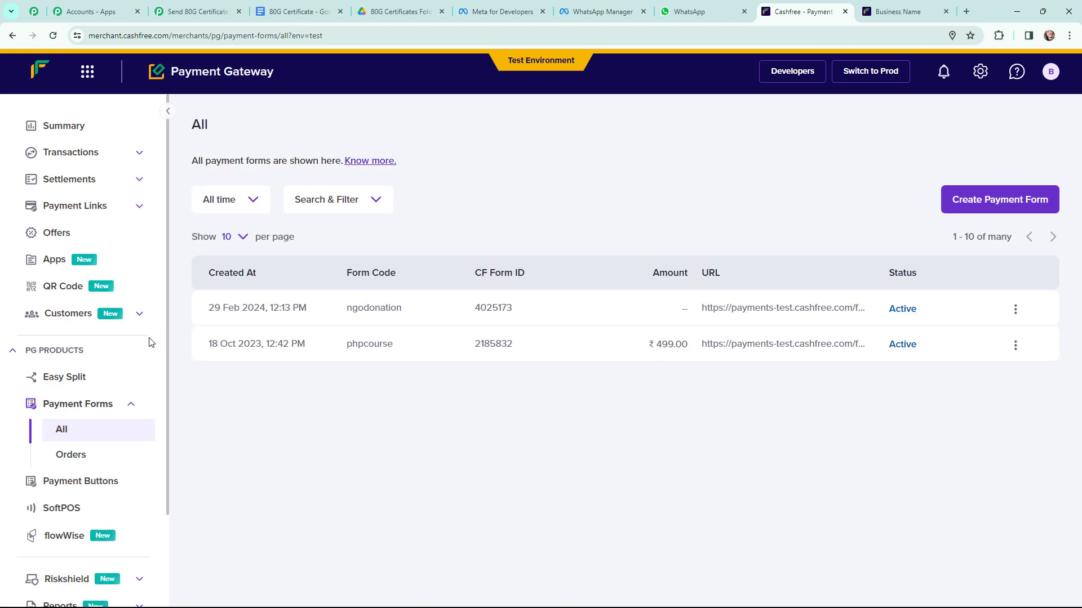
scroll(147, 341, down, 2)
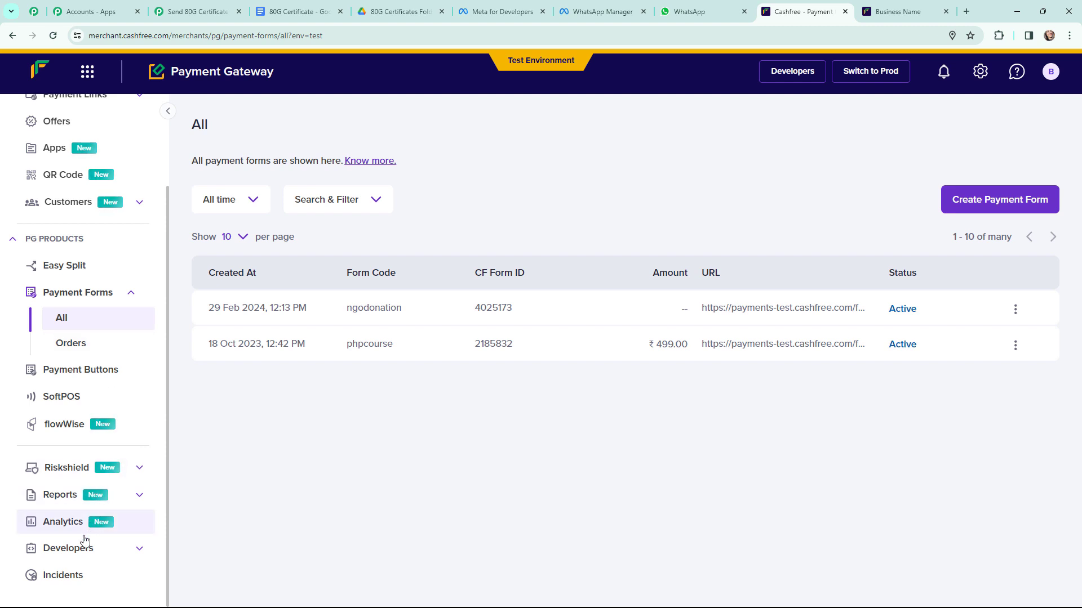
click(78, 554)
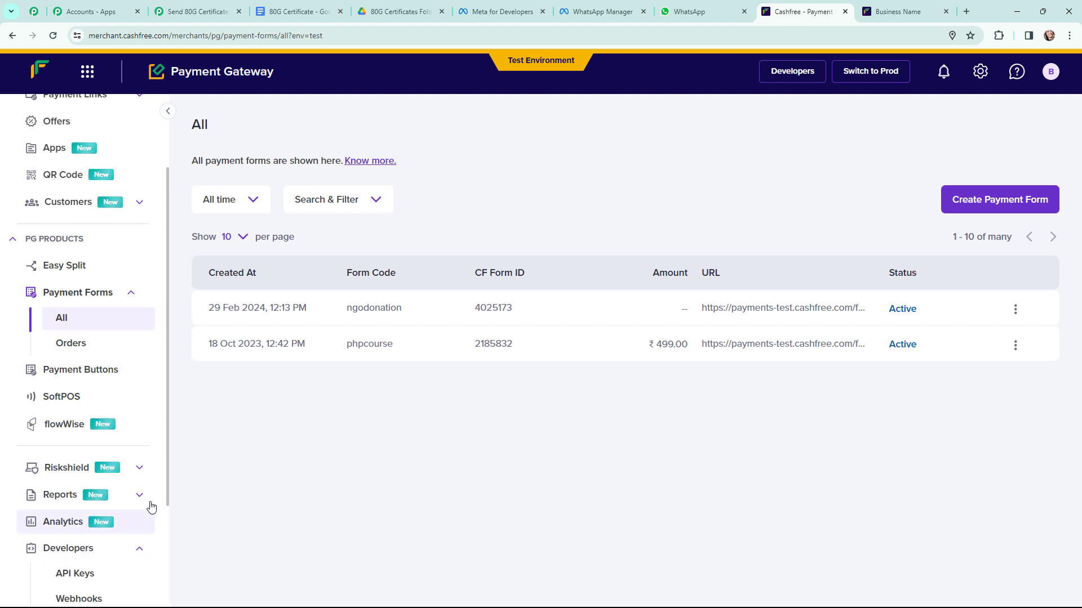
scroll(150, 492, down, 2)
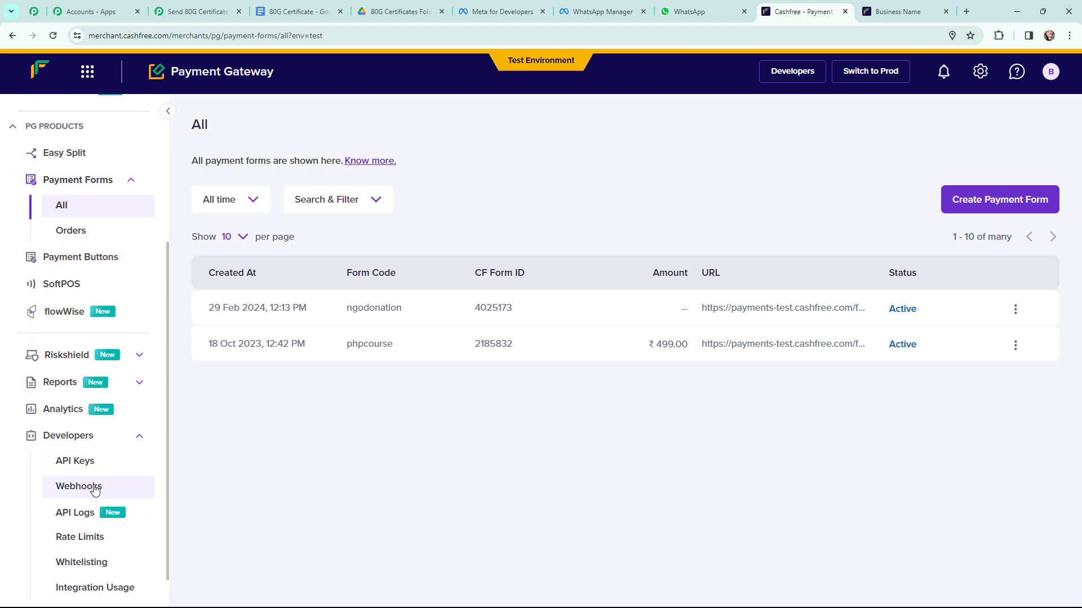
click(109, 490)
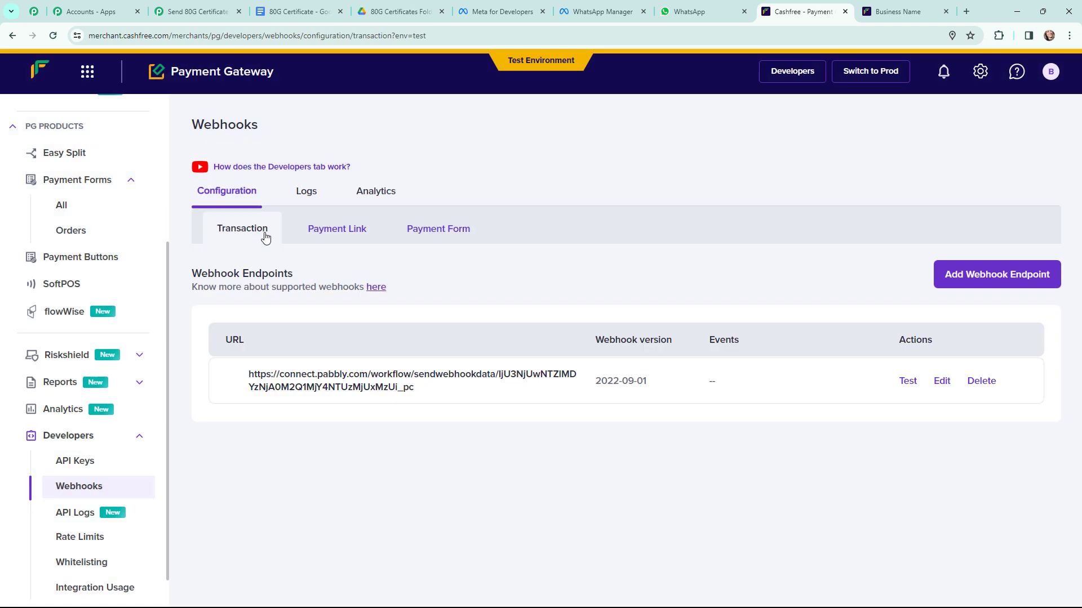
click(445, 228)
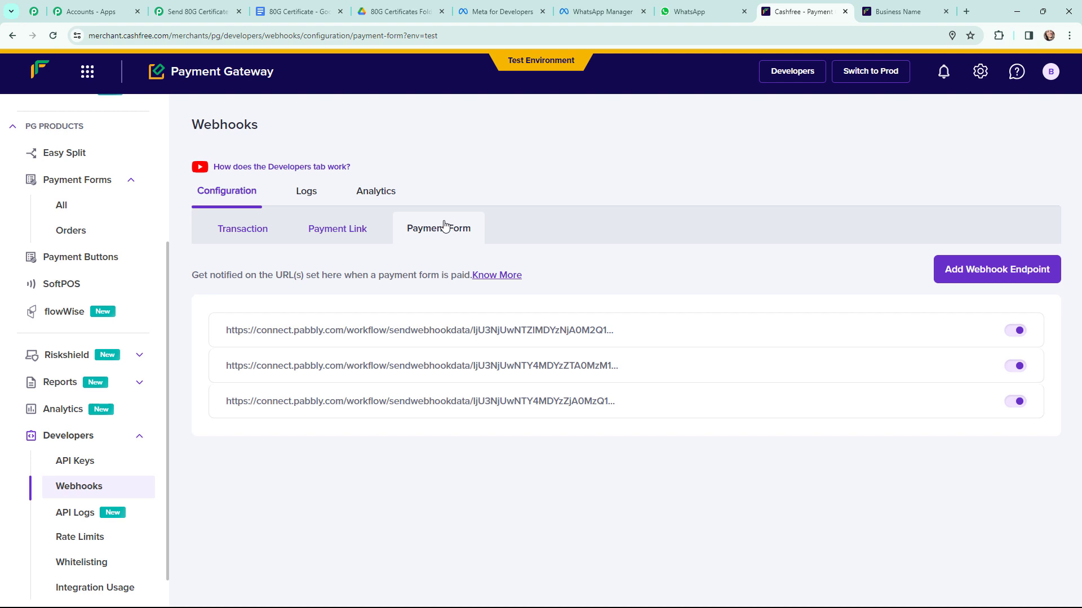
click(992, 271)
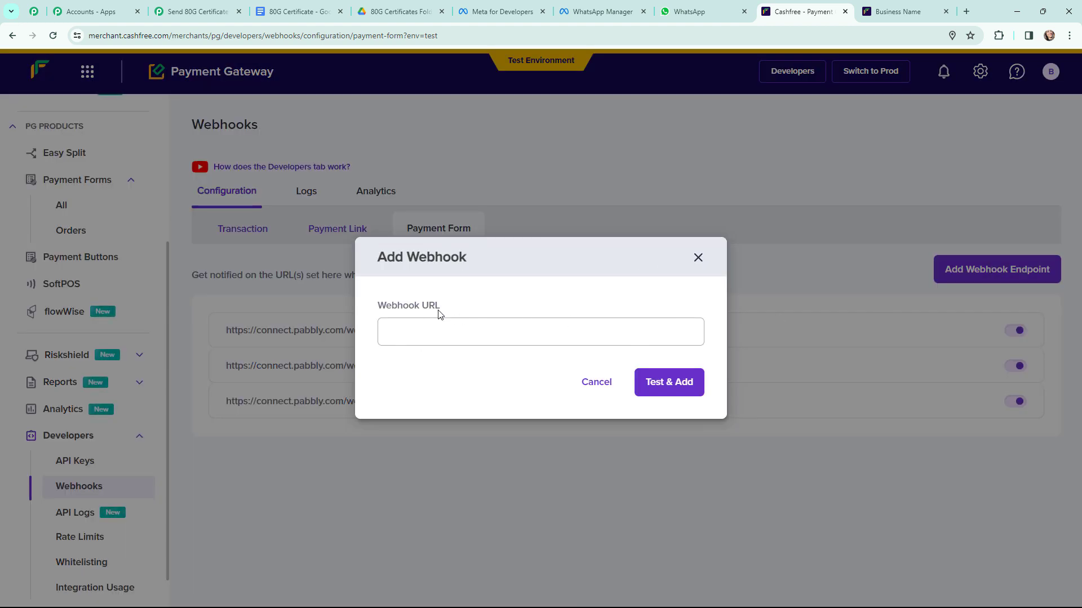
Paste the Pabbly workflow's webhook URL as the endpoint, test it, and add it.
click(194, 10)
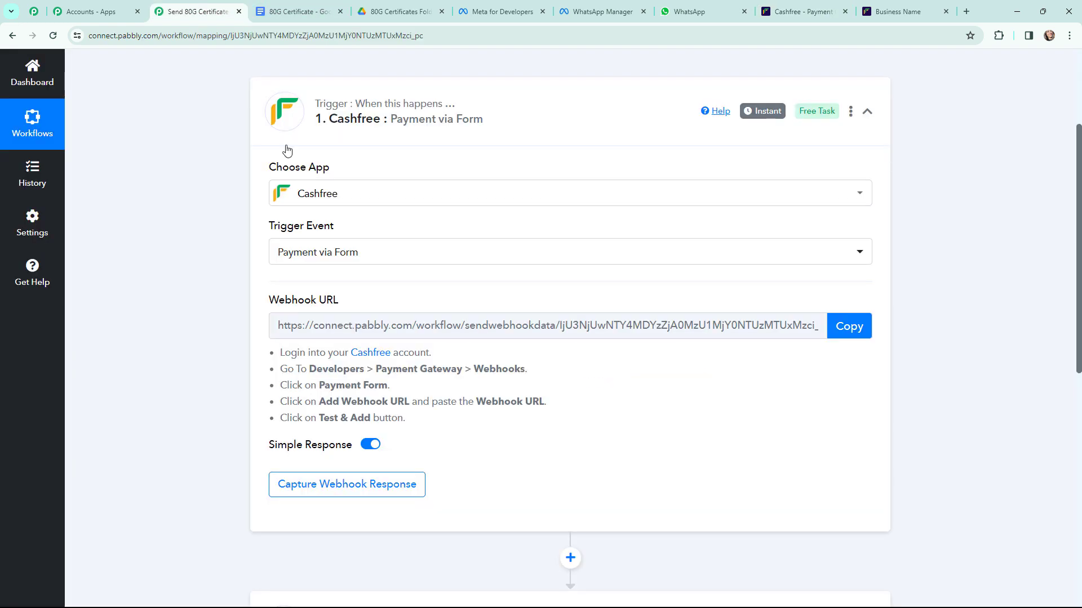
click(833, 325)
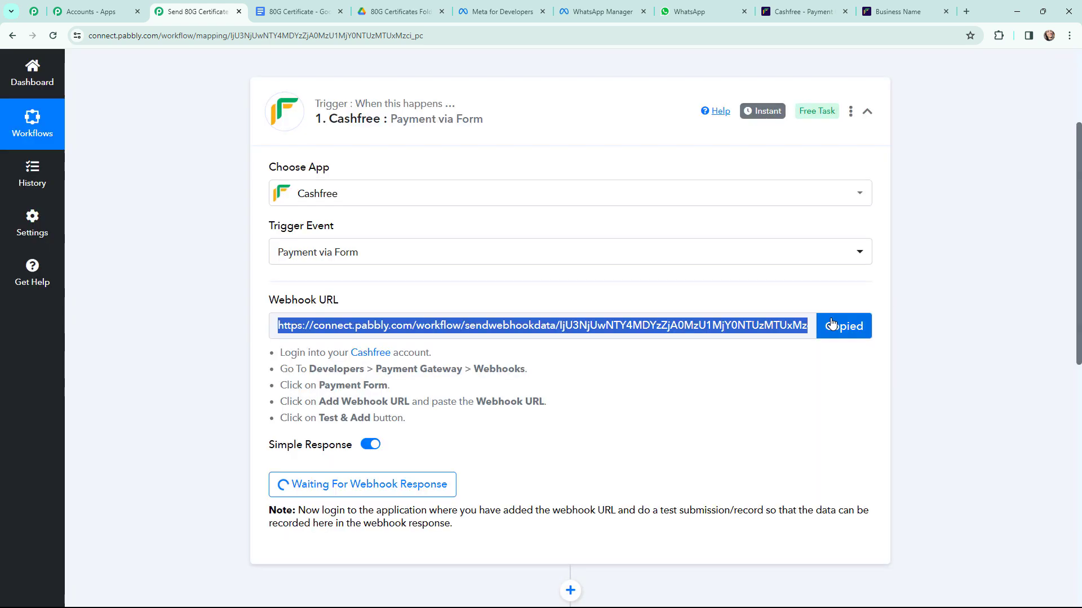
click(813, 11)
click(565, 329)
key(ctrl+v)
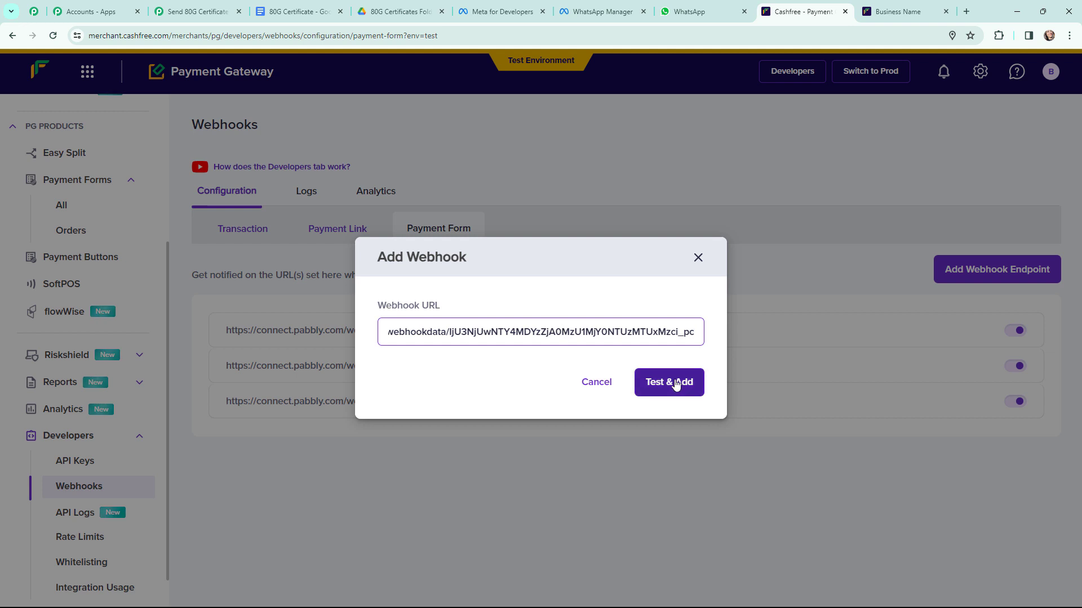
click(671, 383)
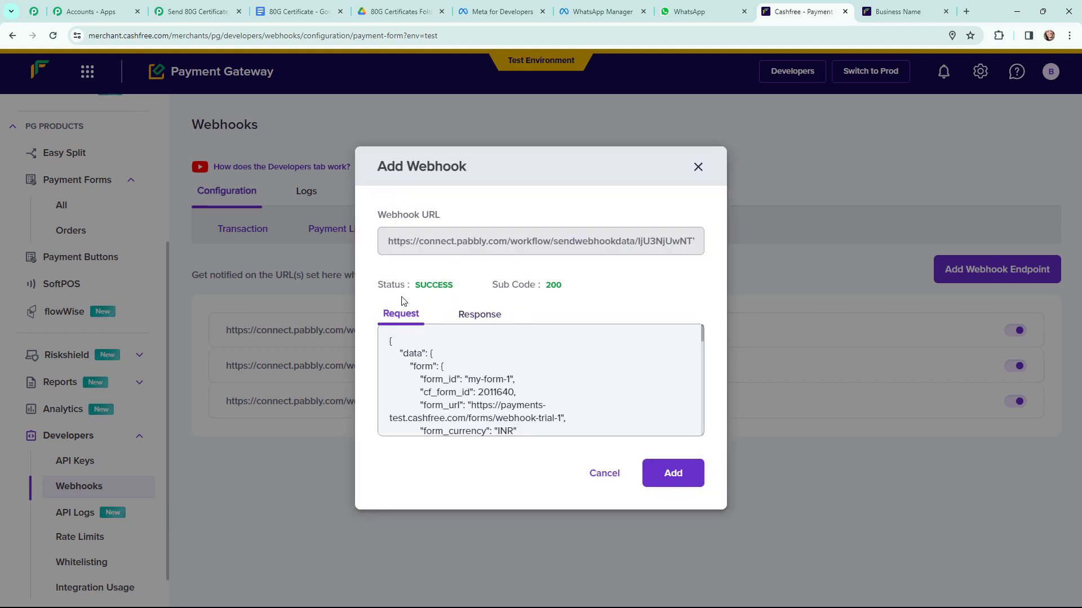
click(682, 476)
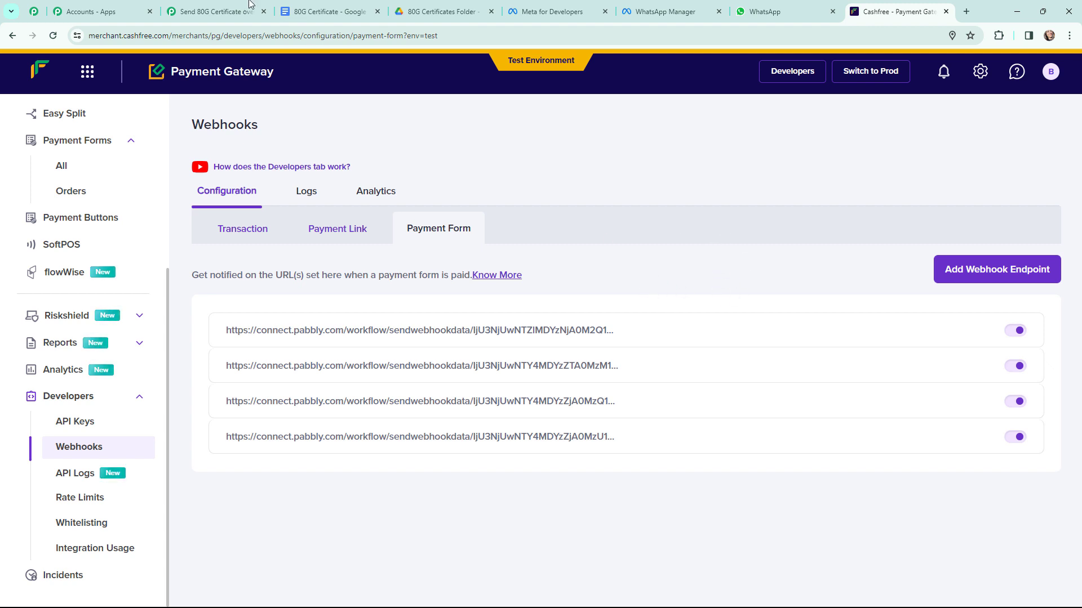
click(214, 11)
Review the captured PAID order response of 22 and request a webhook re-capture.
scroll(543, 177, down, 3)
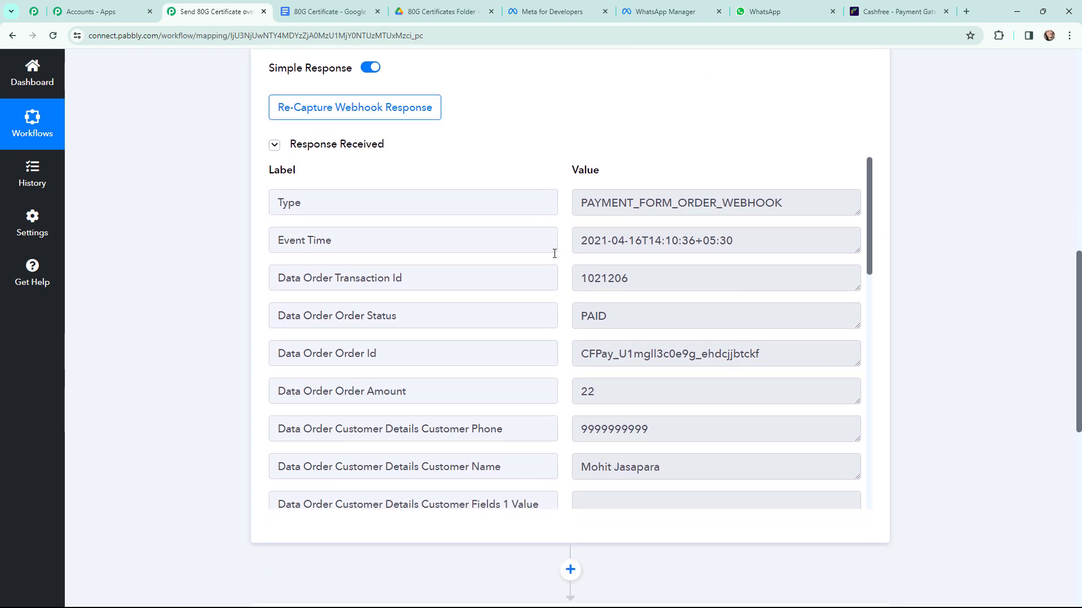
drag(870, 233, 850, 218)
scroll(928, 277, up, 5)
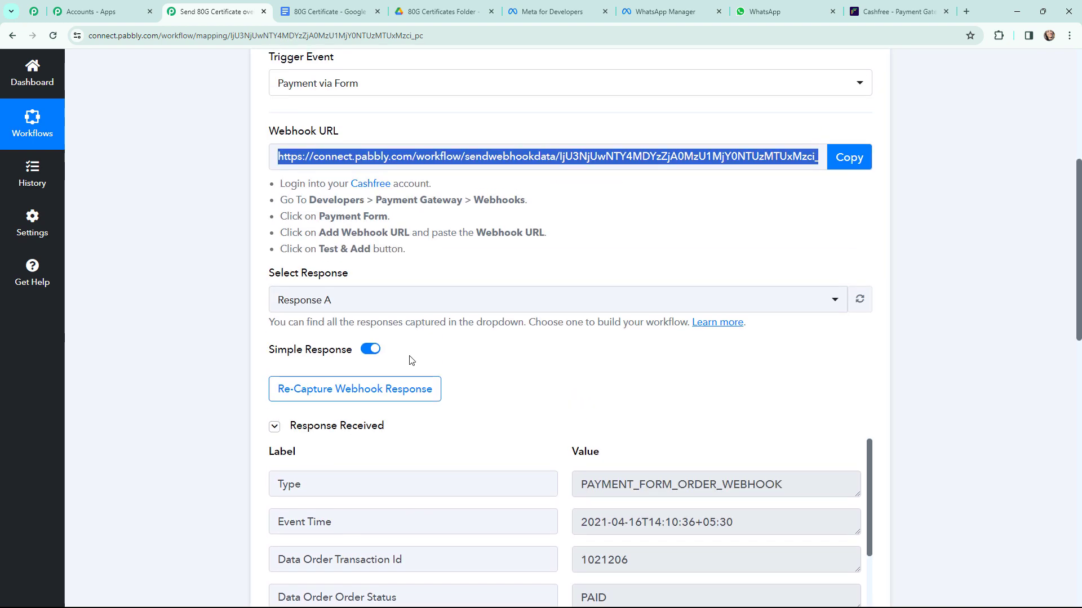
click(363, 387)
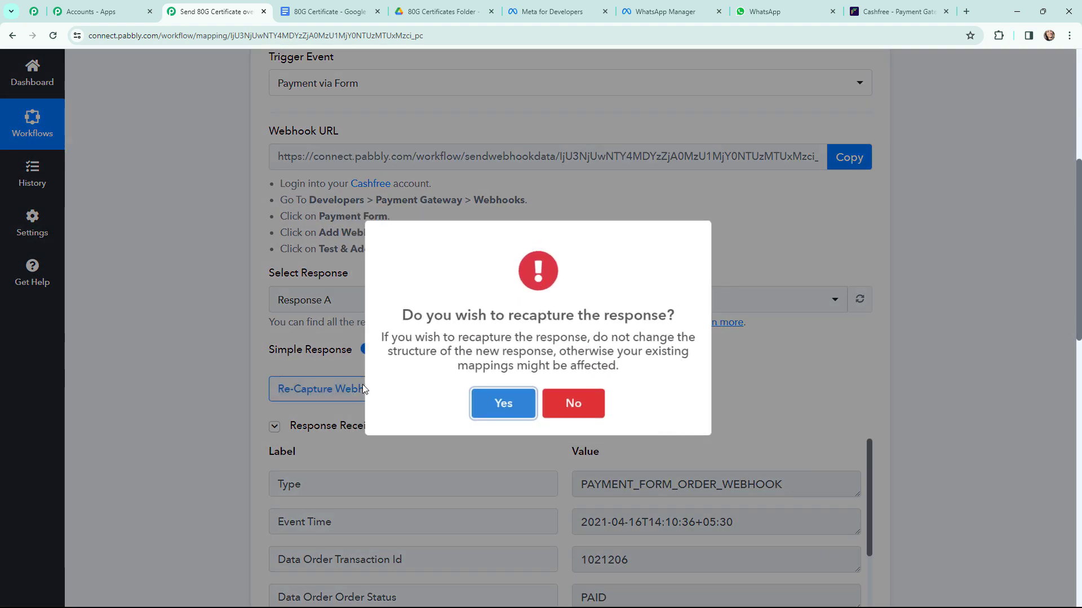
Confirm the webhook re-capture and return to the Cashfree Payment Form webhooks page.
click(499, 407)
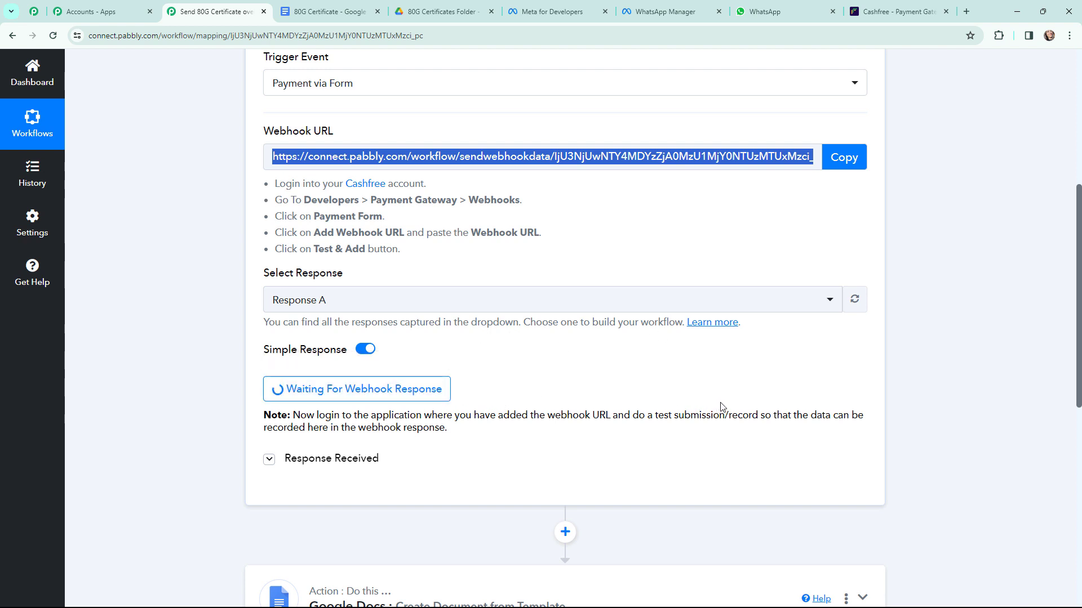
click(874, 11)
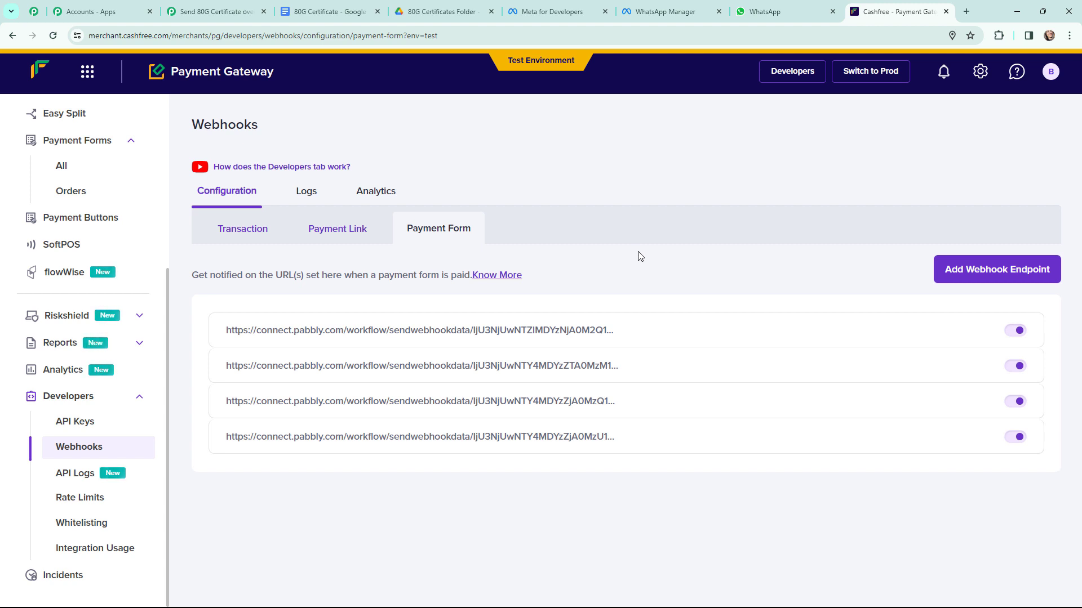
Copy the ngodonation payment form link from All Payment Forms and open it in an incognito window.
click(61, 165)
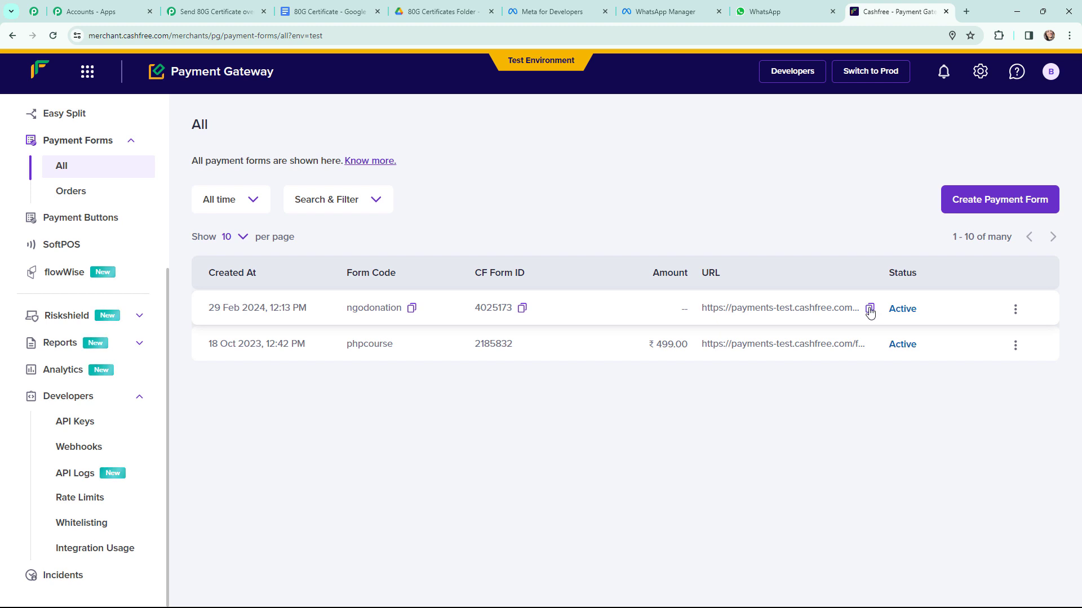
click(869, 311)
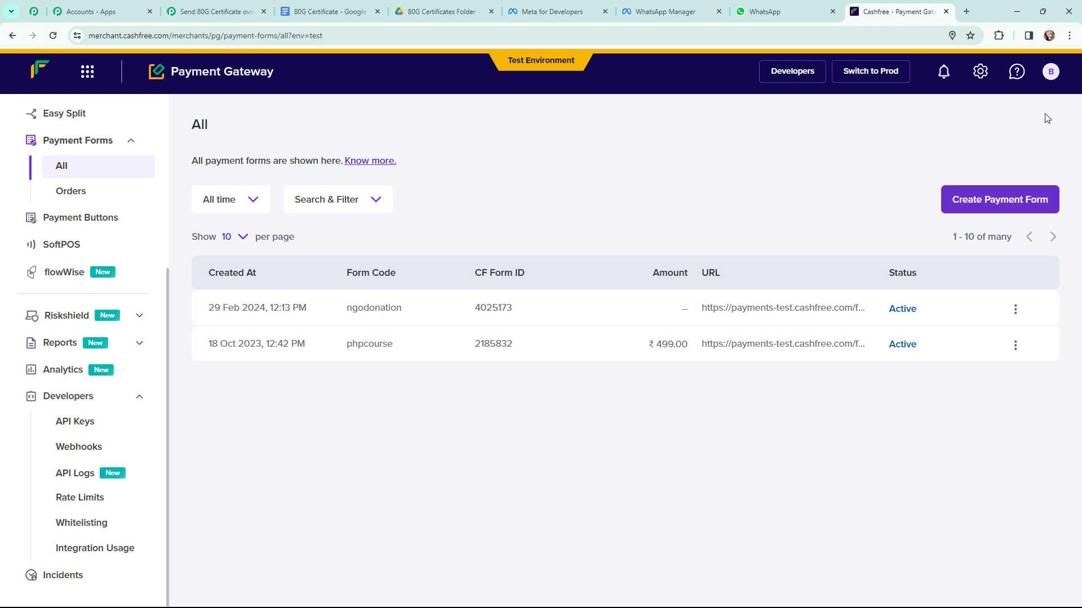
key(alt+Tab)
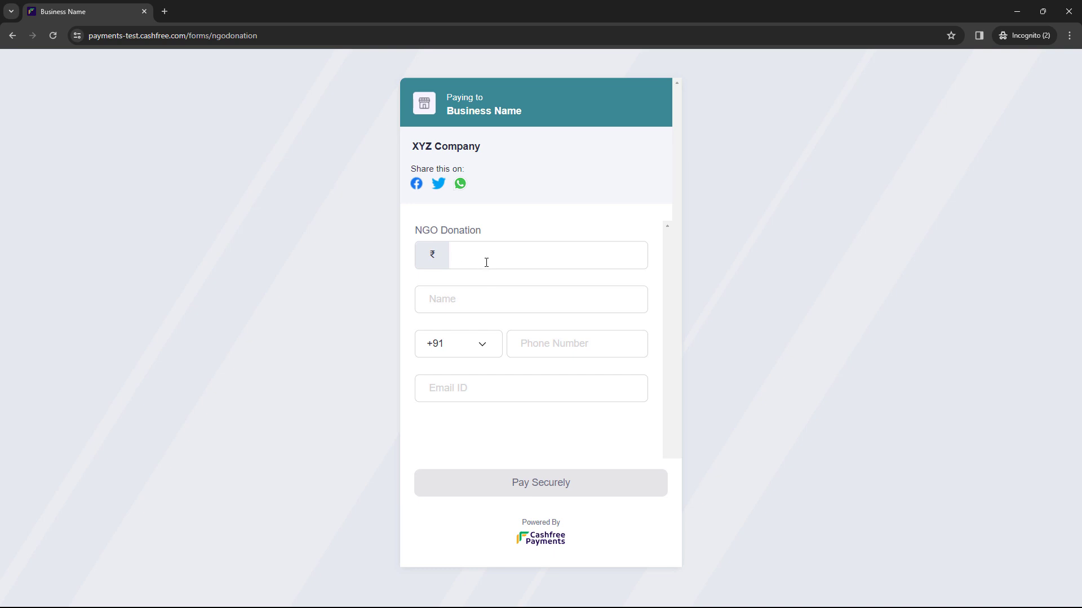
Enter a 50000 donation with the donor's name, phone and email, and submit it for checkout.
text(500)
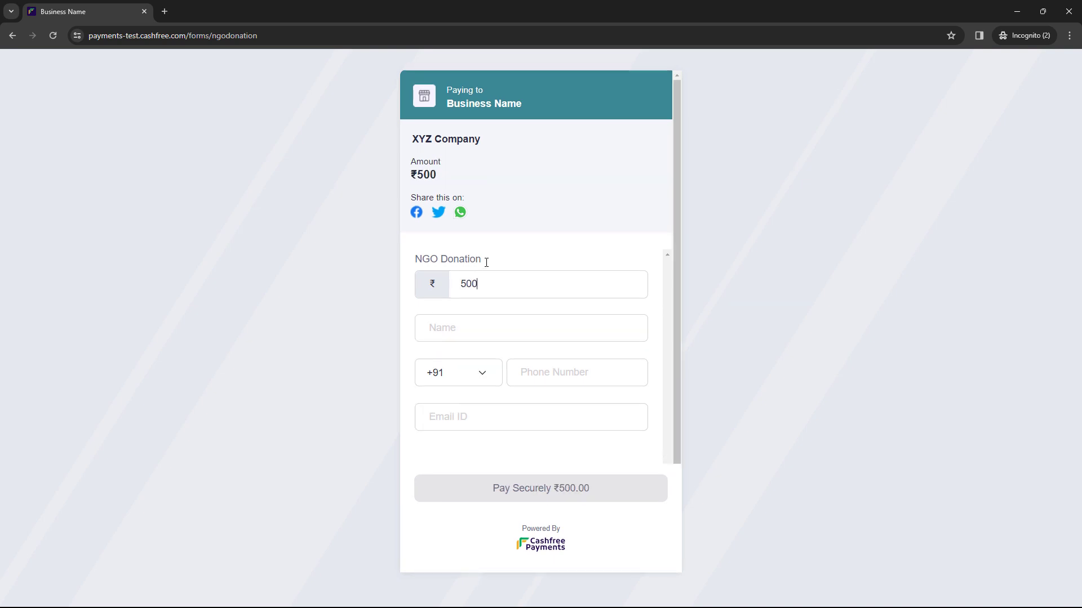
text(00)
click(478, 329)
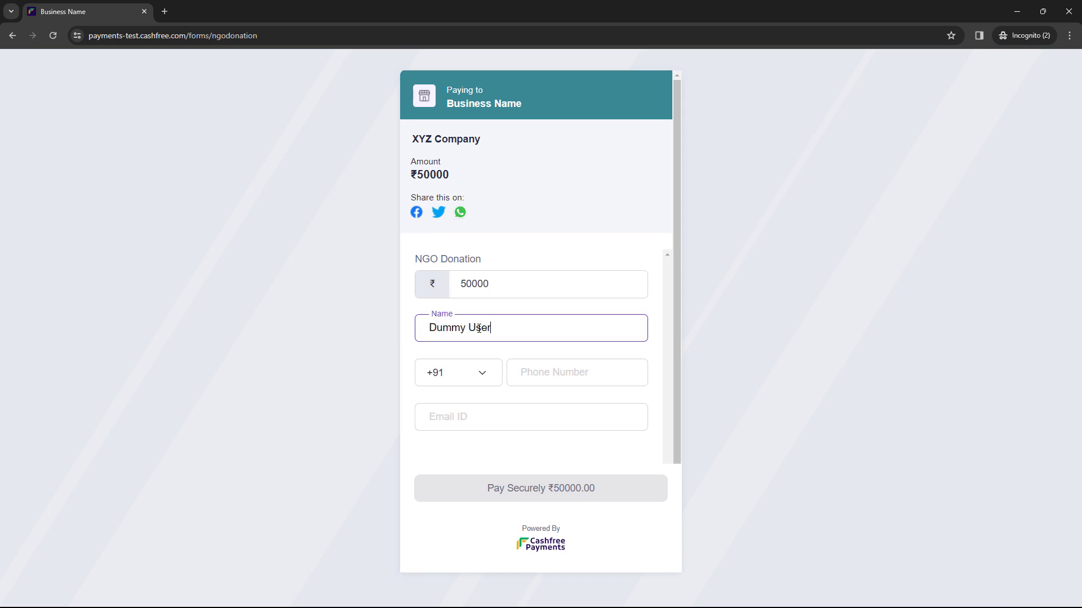
click(565, 365)
text(9090909090)
click(551, 413)
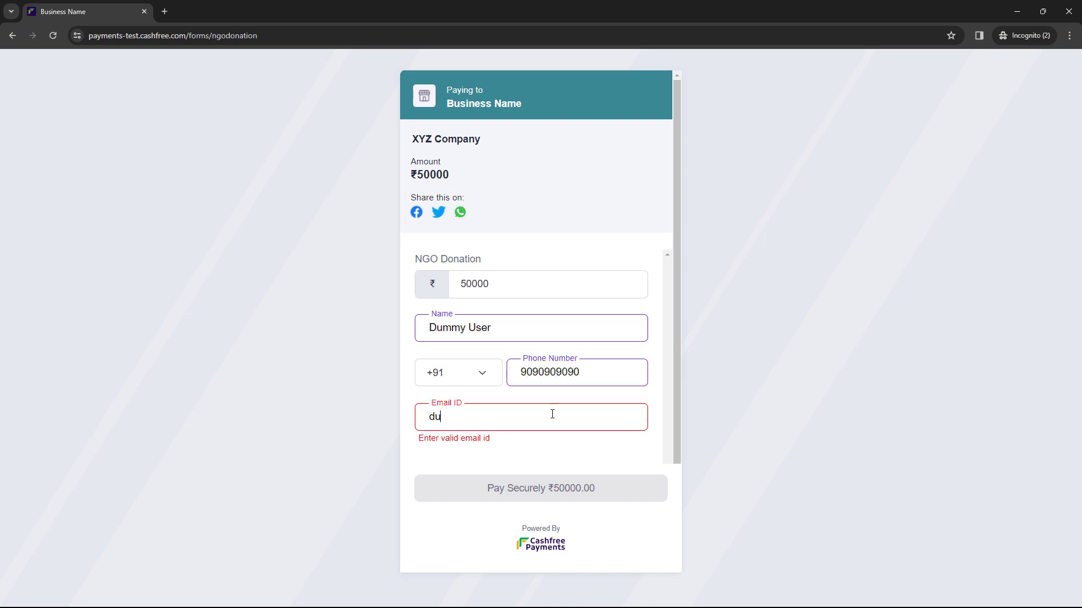
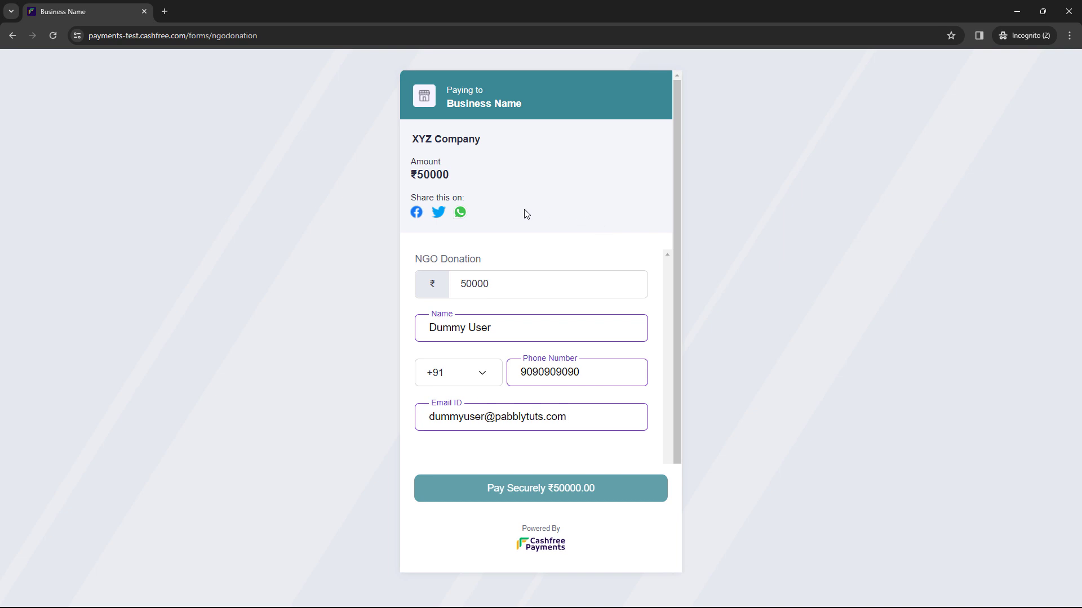
click(532, 489)
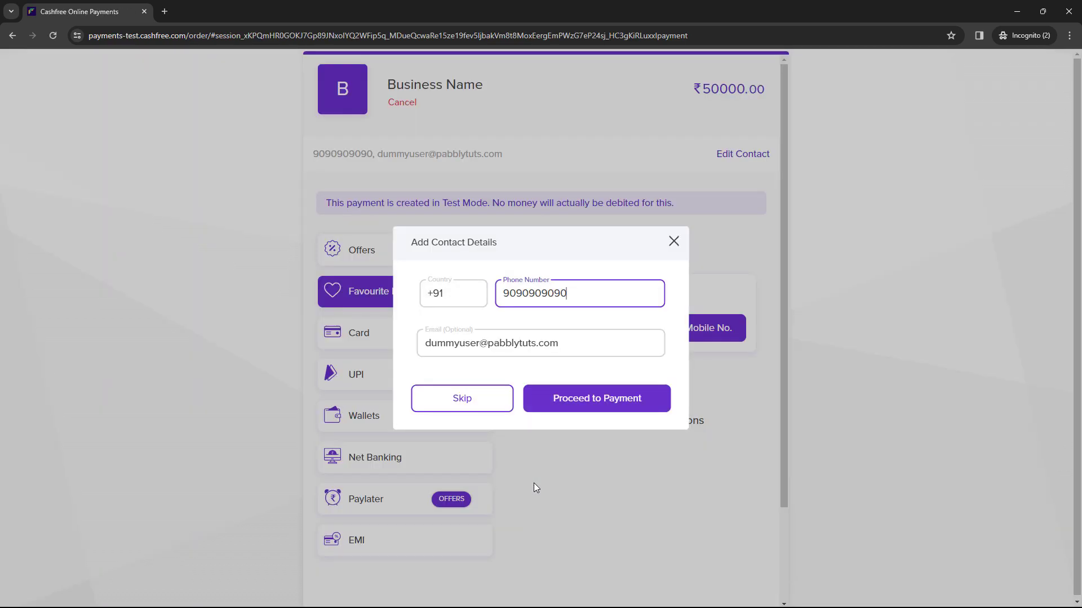
Choose card payment, fill in the first saved test card and enter the card holder's name.
click(587, 408)
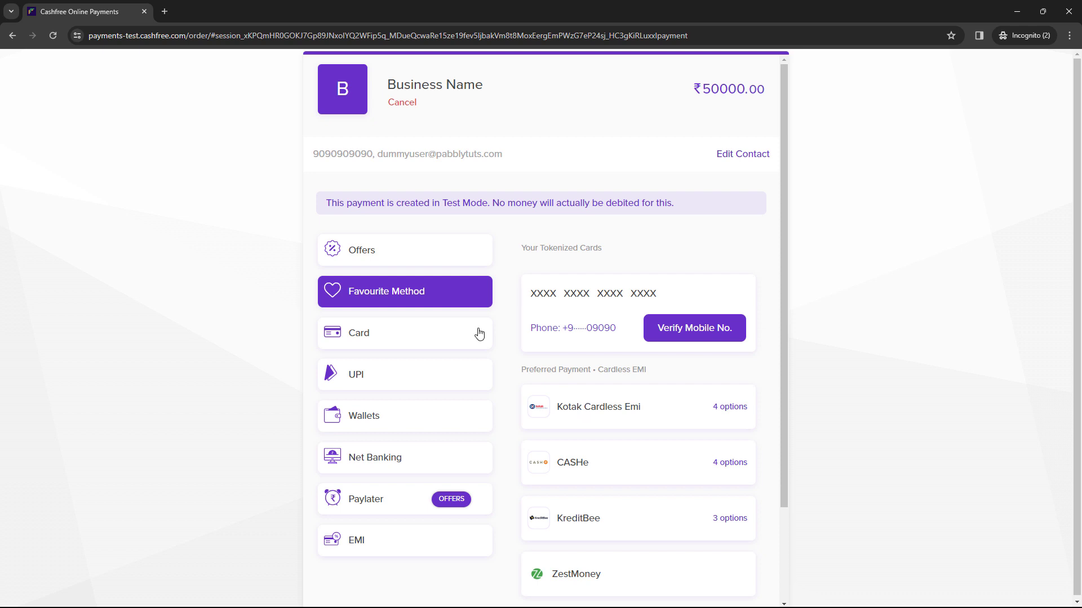
click(431, 333)
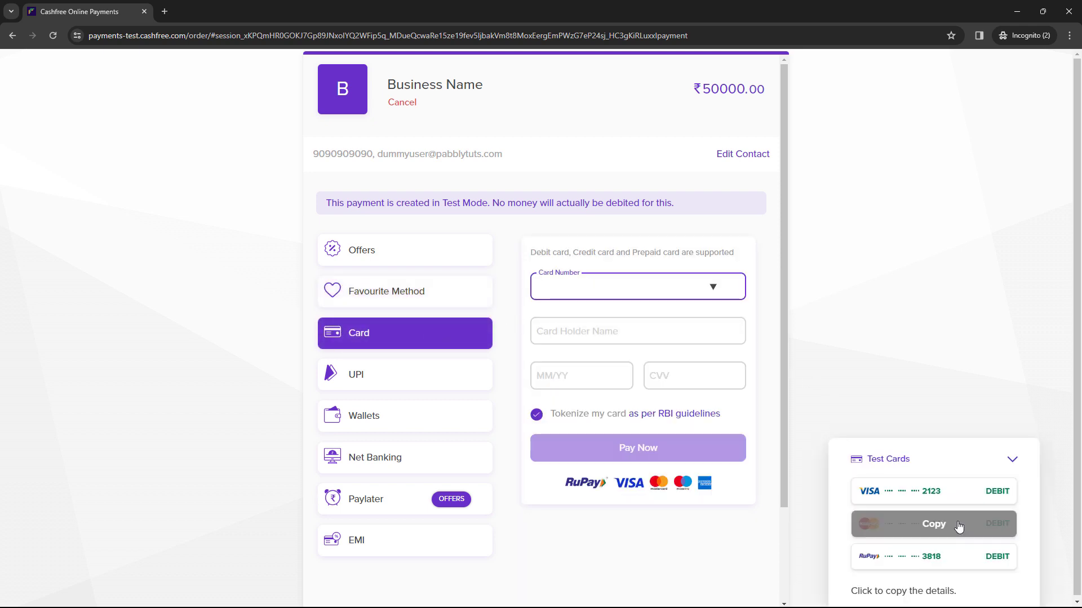
click(653, 290)
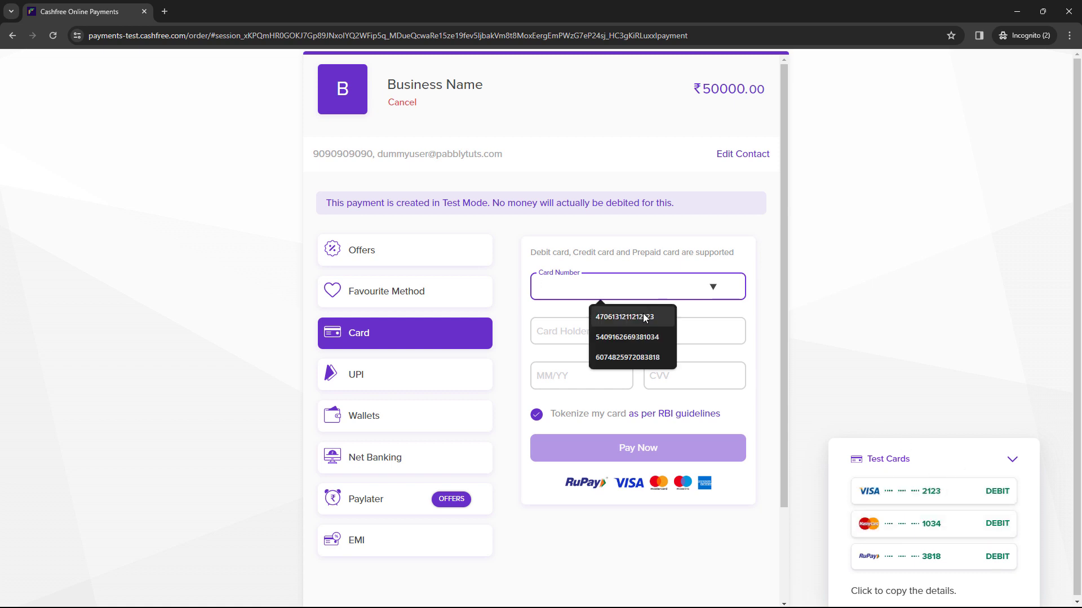
click(643, 316)
click(614, 330)
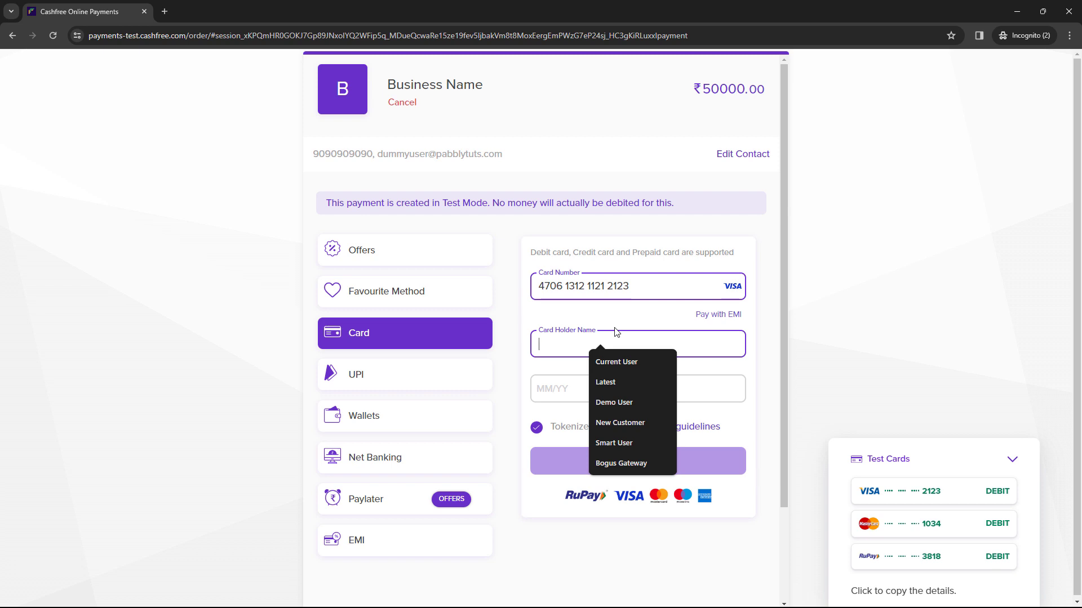
text(Dummy User)
Add the card's expiry and CVV, submit, and confirm the ₹50000.00 payment with the test OTP.
click(554, 393)
text(12/)
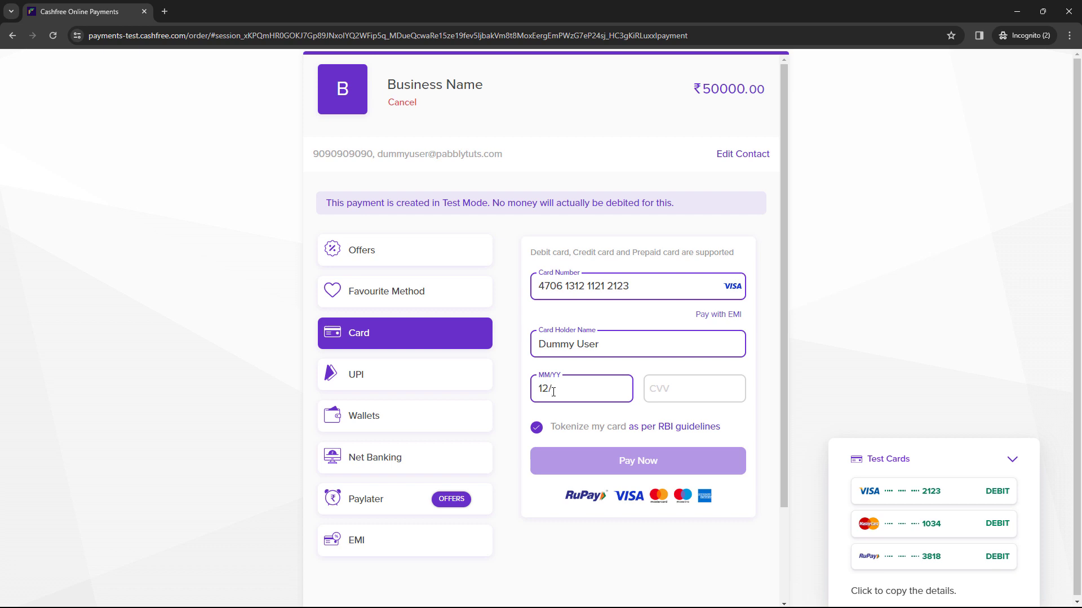
click(658, 388)
text(123)
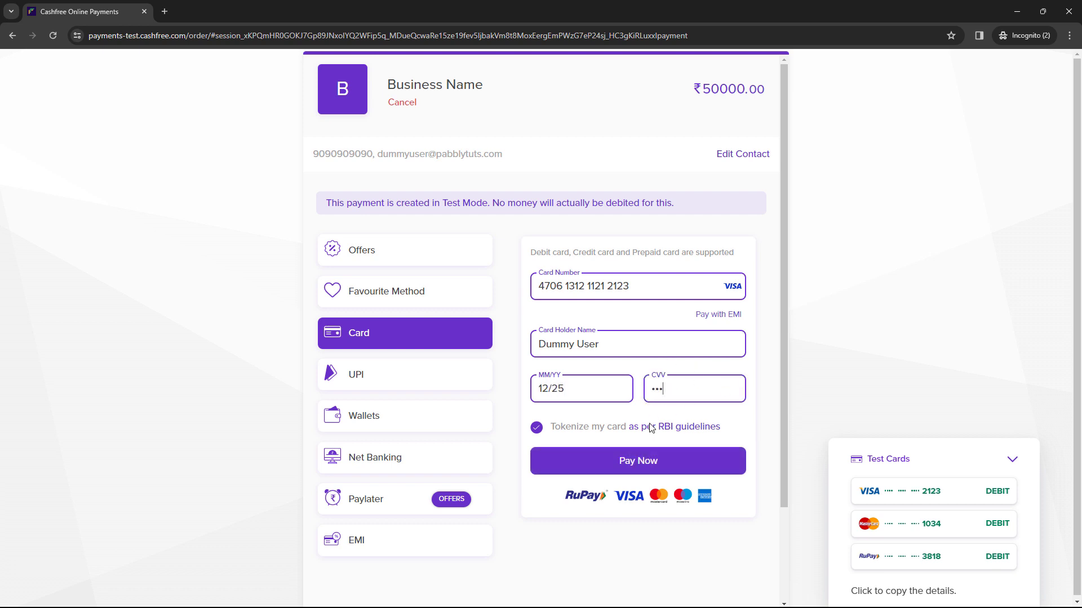
click(633, 466)
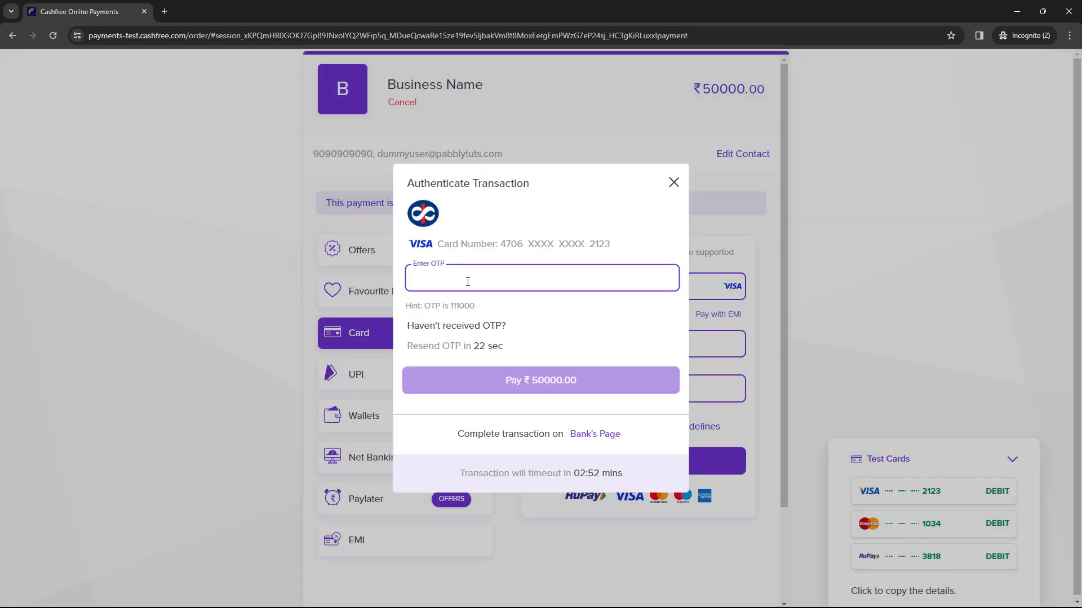
text(111000)
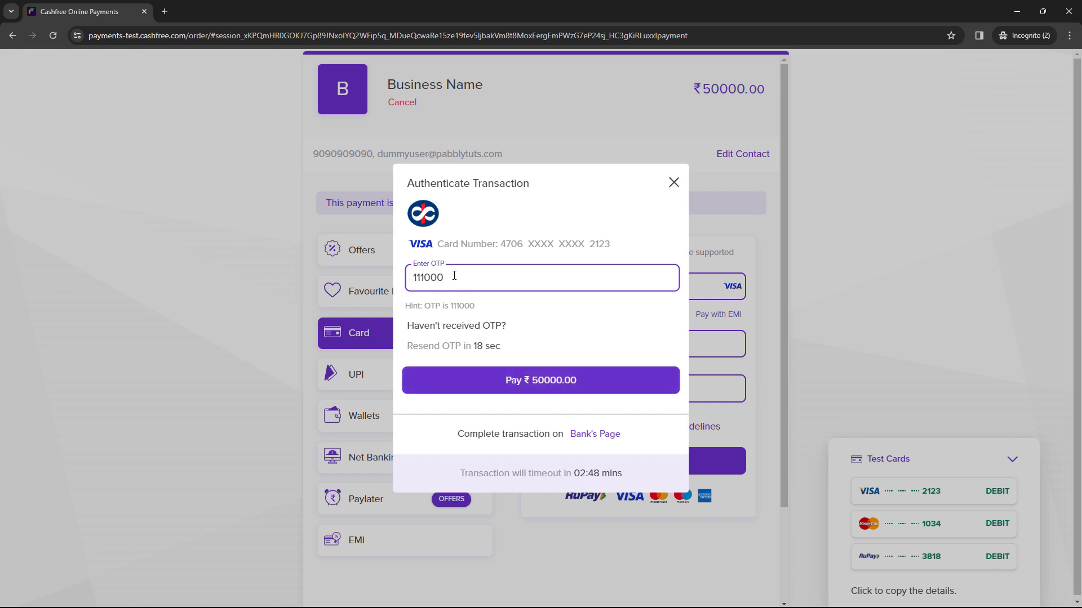
click(533, 381)
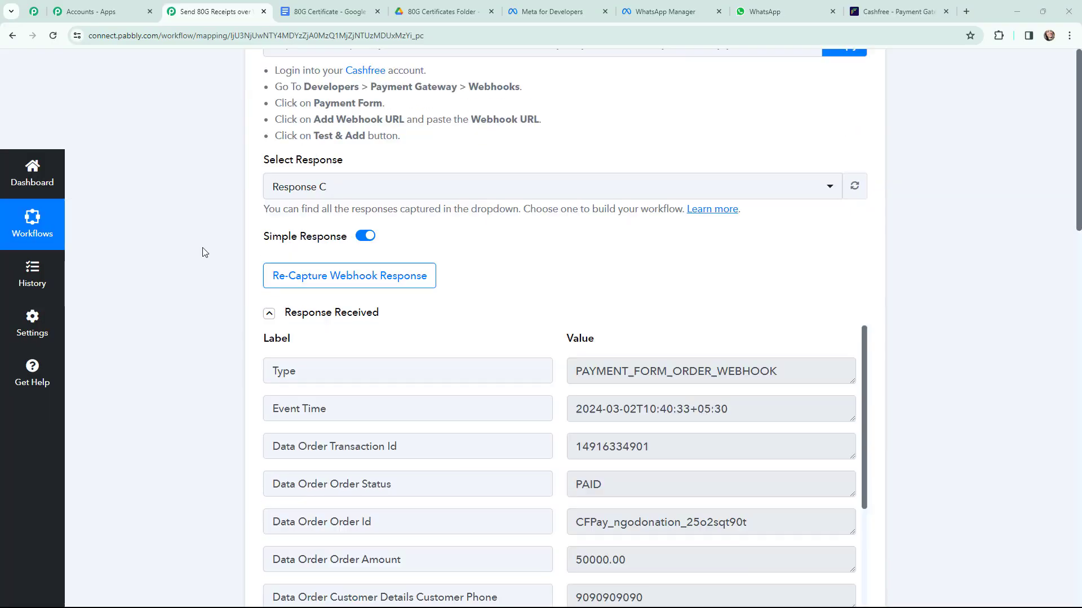
Scroll through the Cashfree trigger's response to check the PAID 50000.00 INR NGO Donation order.
scroll(202, 251, down, 5)
scroll(201, 251, up, 1)
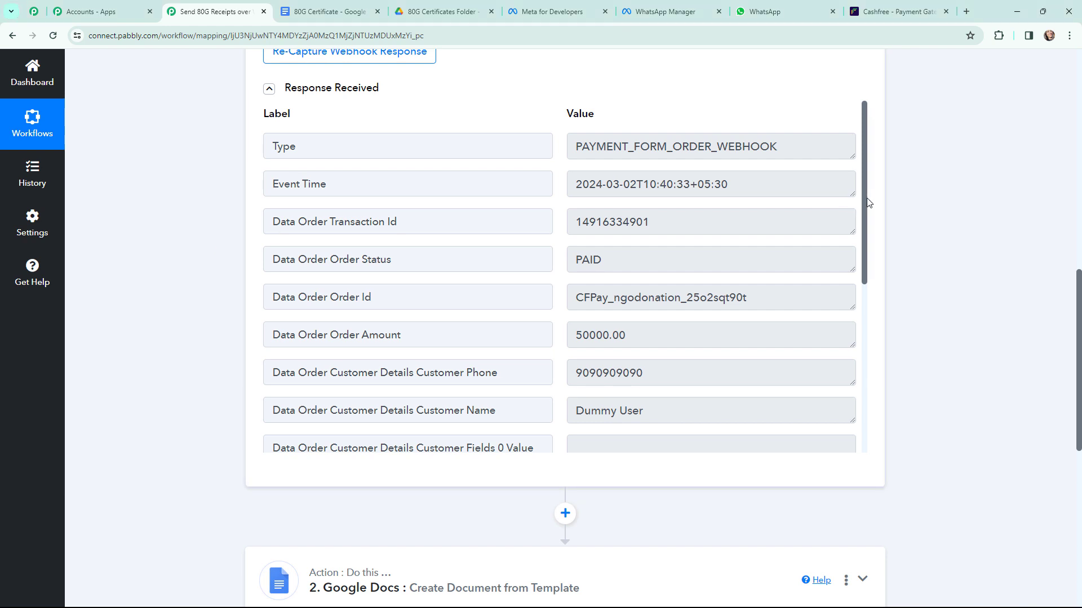
drag(867, 203, 883, 388)
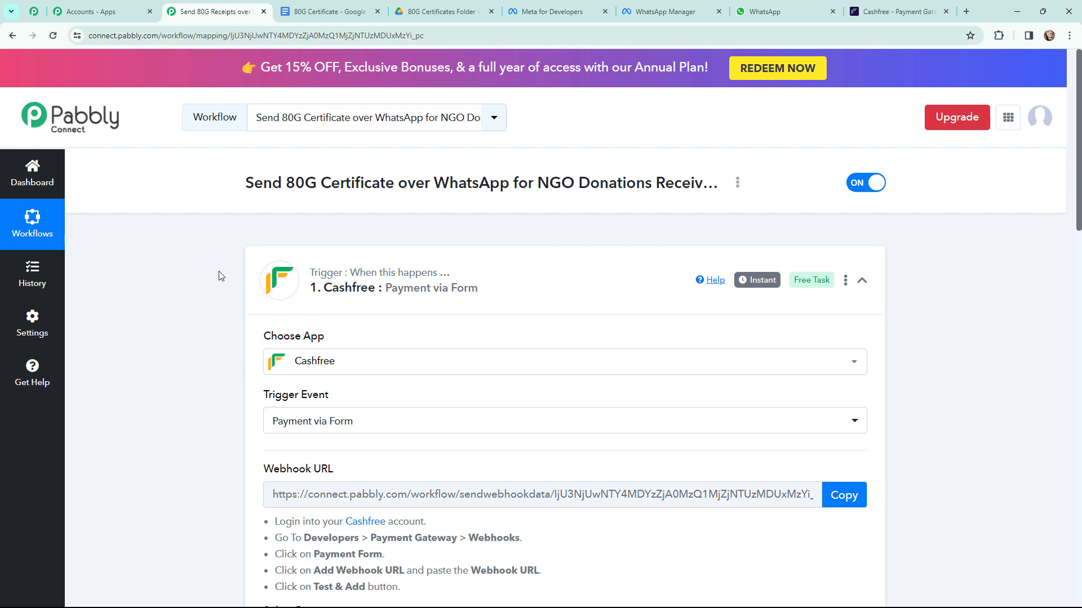
Collapse the Cashfree trigger, expand the Google Docs action and briefly view the 80G Certificate template.
click(270, 270)
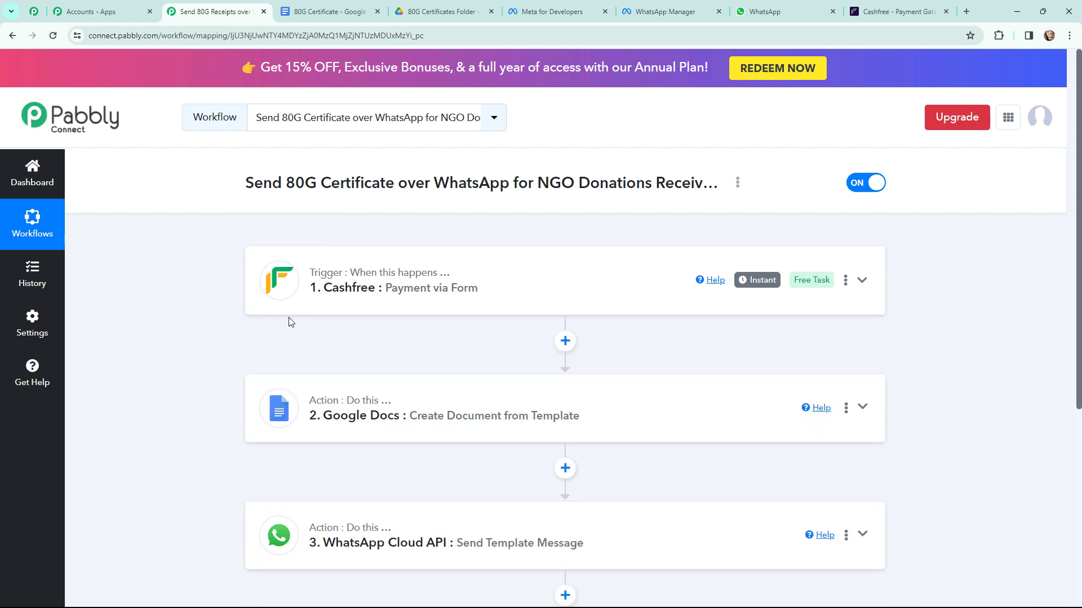
click(274, 403)
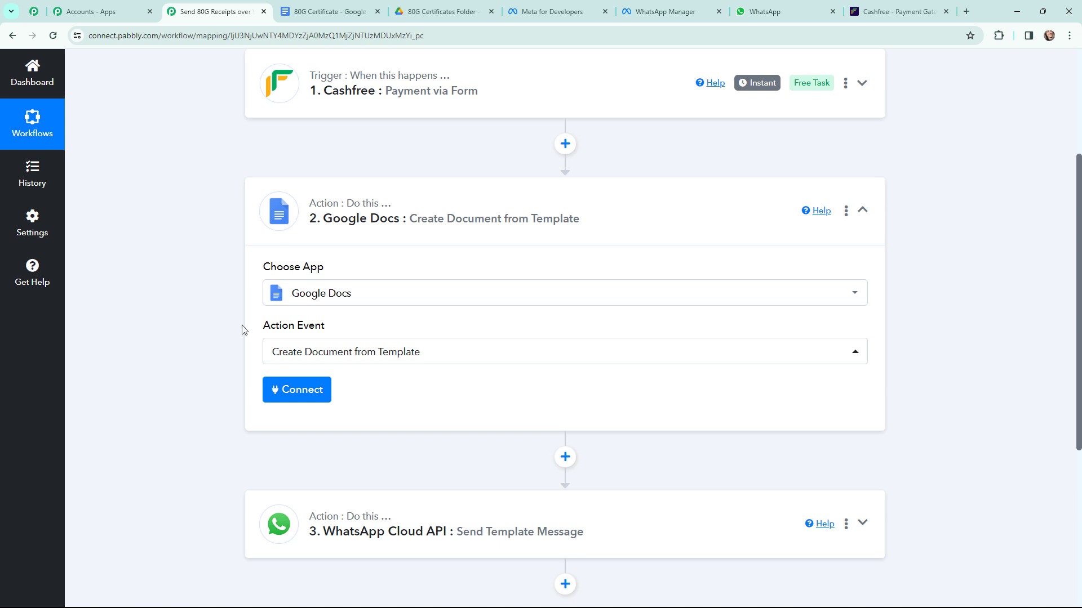
click(320, 14)
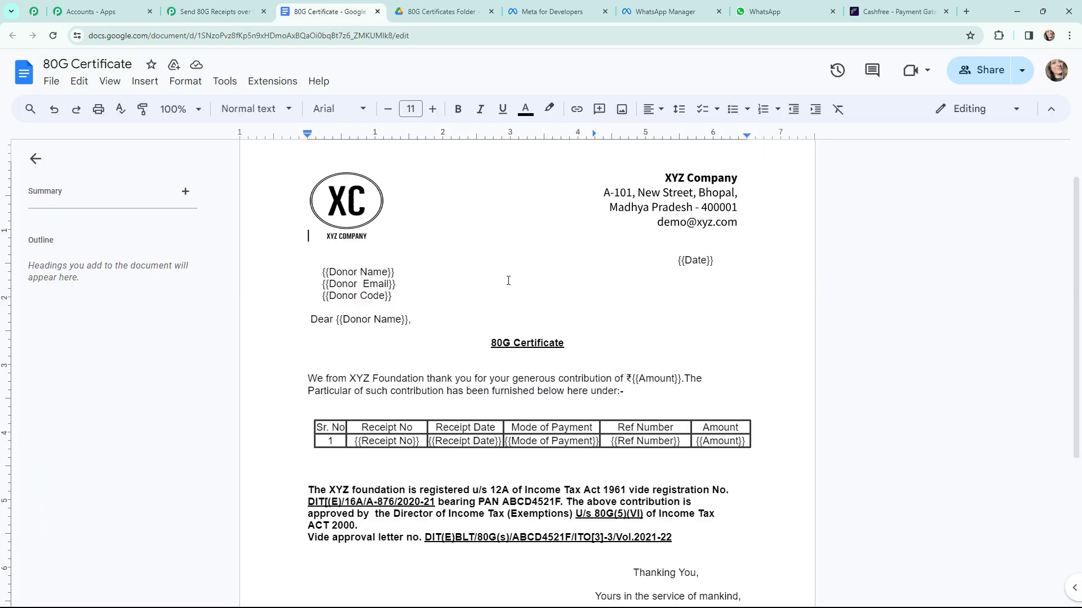
click(209, 10)
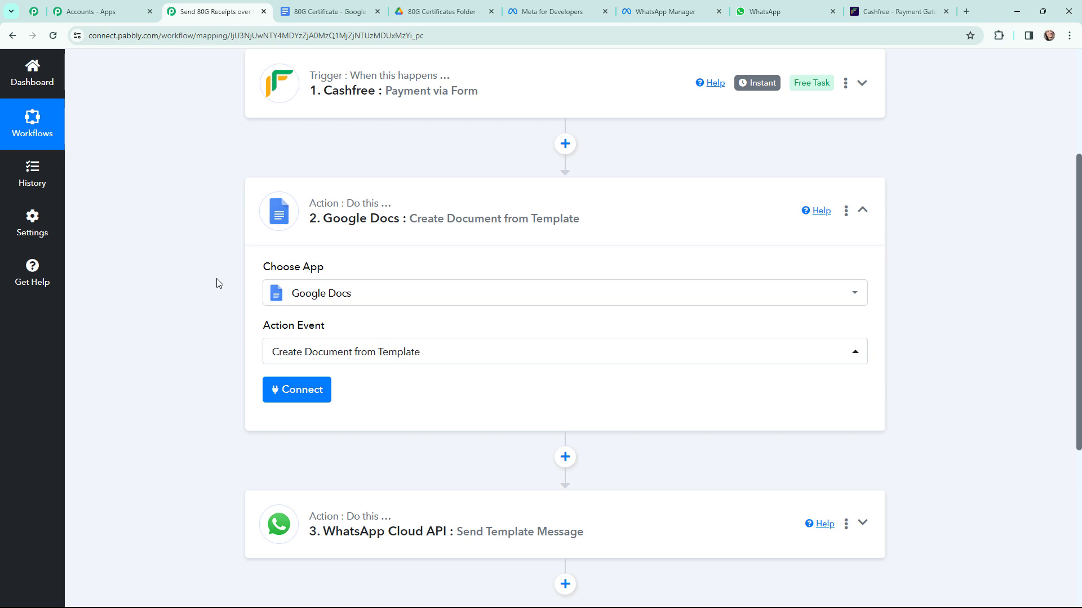
Add a new Google Docs connection by signing in with Google and allowing Pabbly access.
click(293, 394)
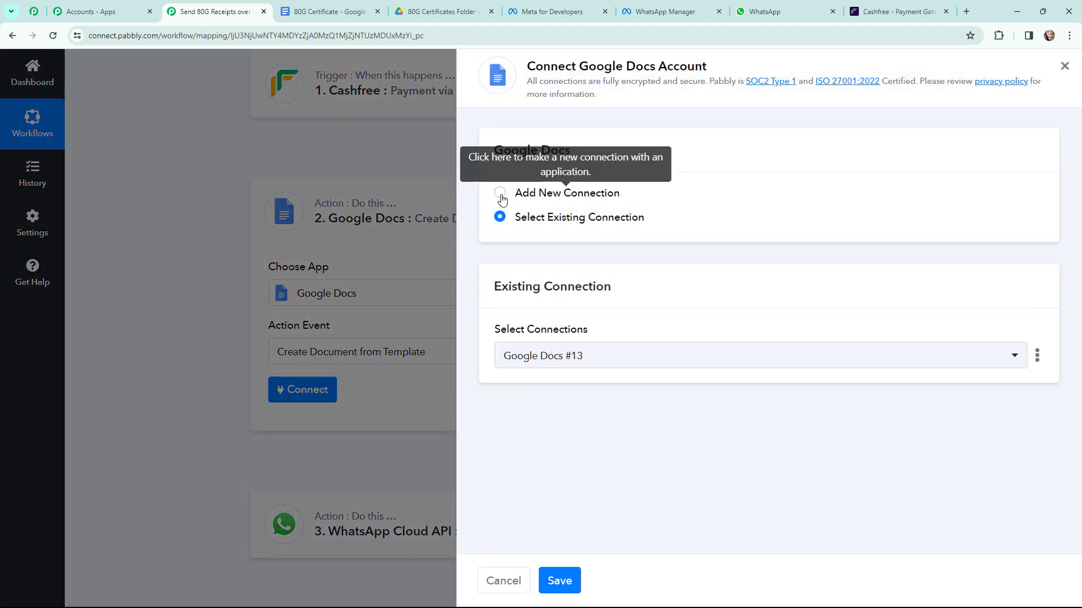
click(501, 194)
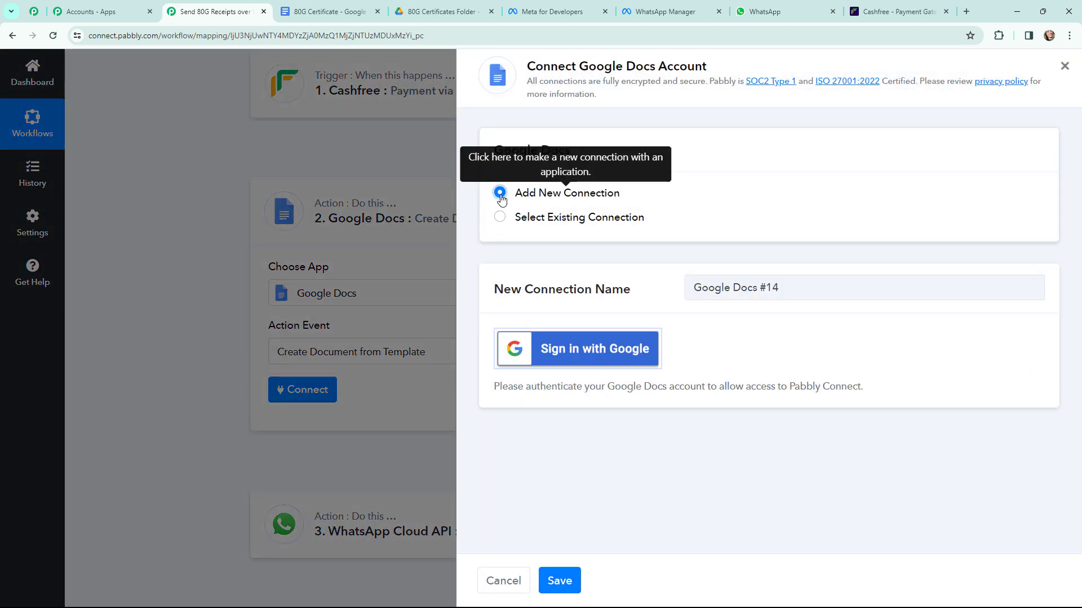
click(577, 349)
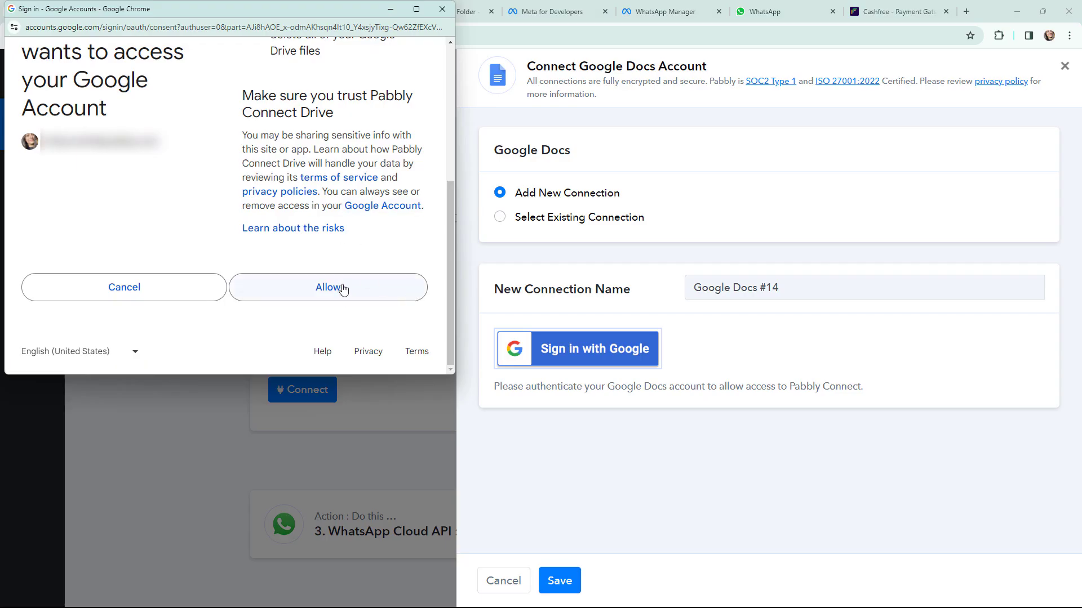
click(343, 289)
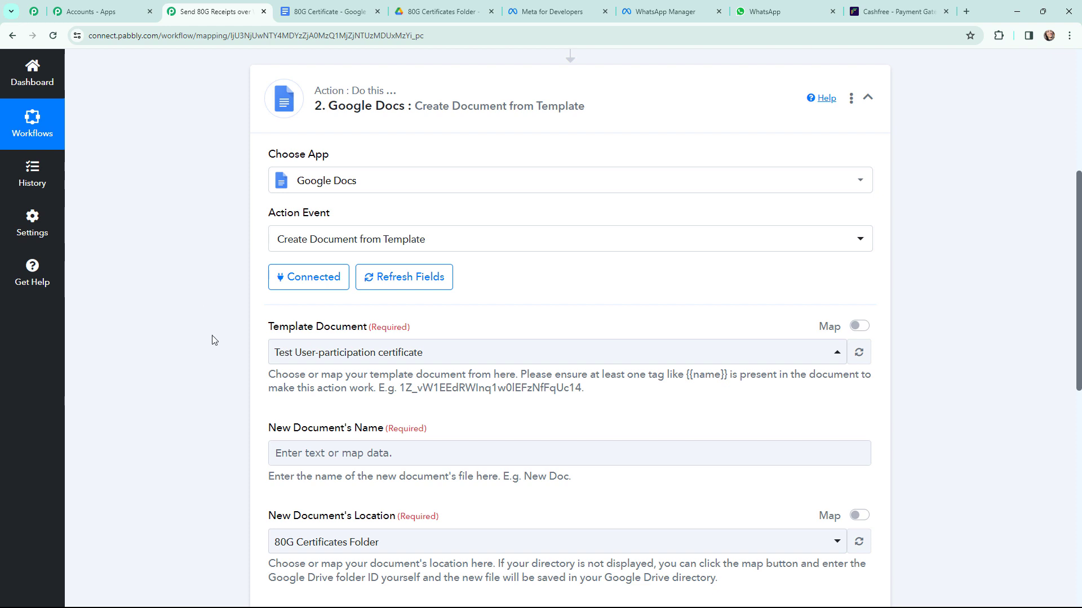
Review the 80G Certificate template's placeholders, then look over the Google Docs step's template and folder fields.
click(319, 7)
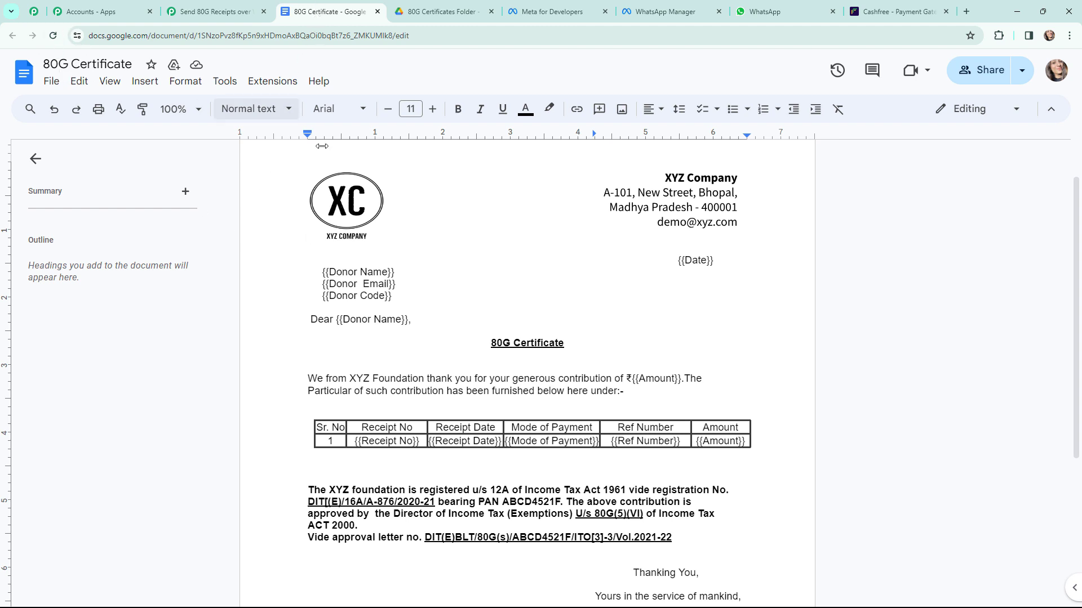
scroll(776, 238, down, 2)
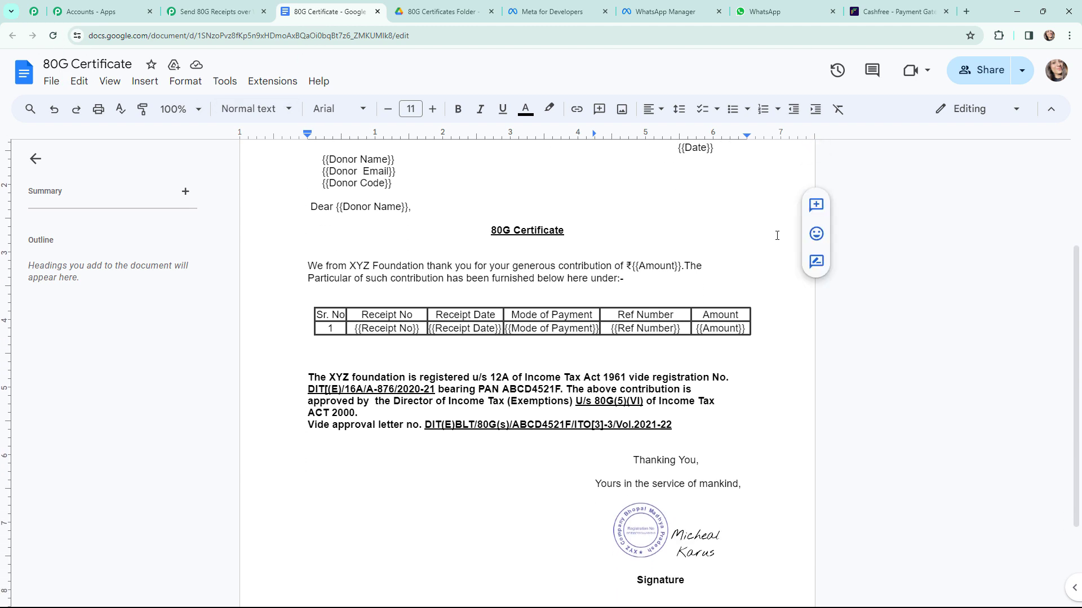
scroll(780, 282, down, 1)
scroll(763, 362, up, 4)
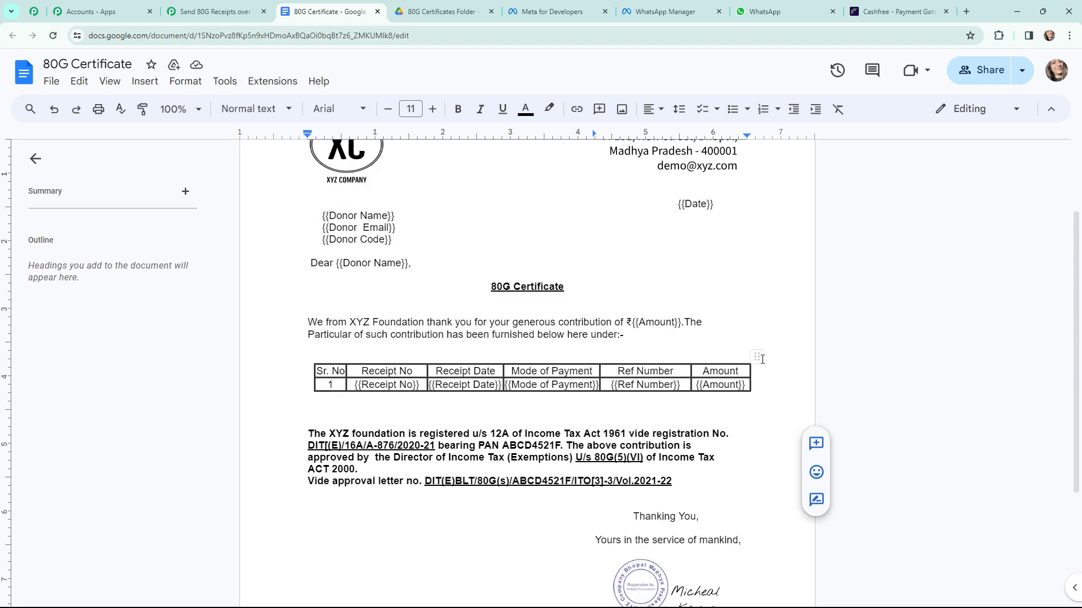
scroll(737, 316, up, 1)
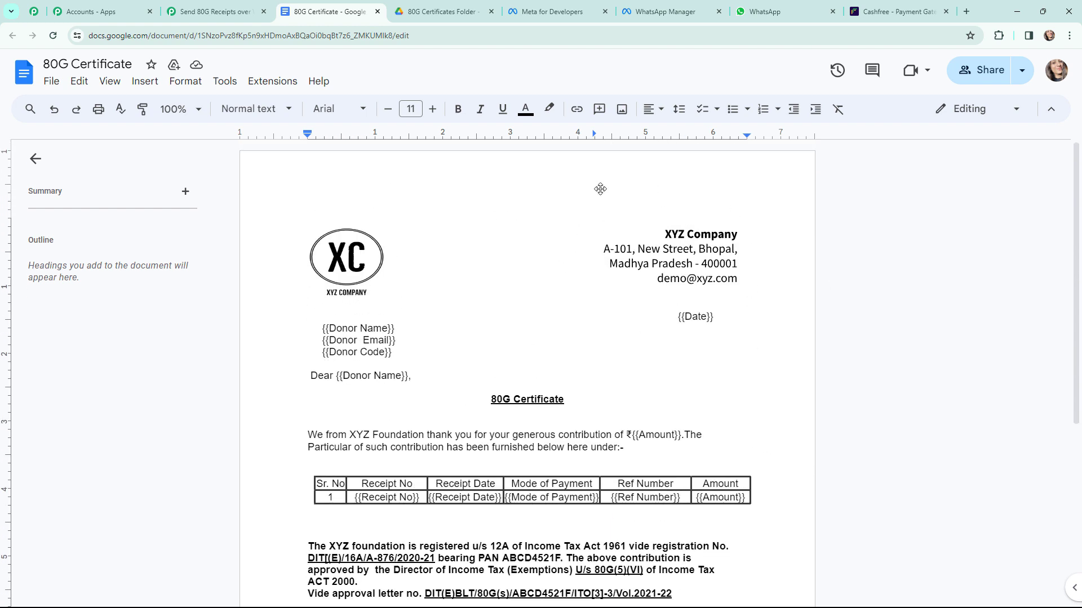
key(ctrl+shift+Tab)
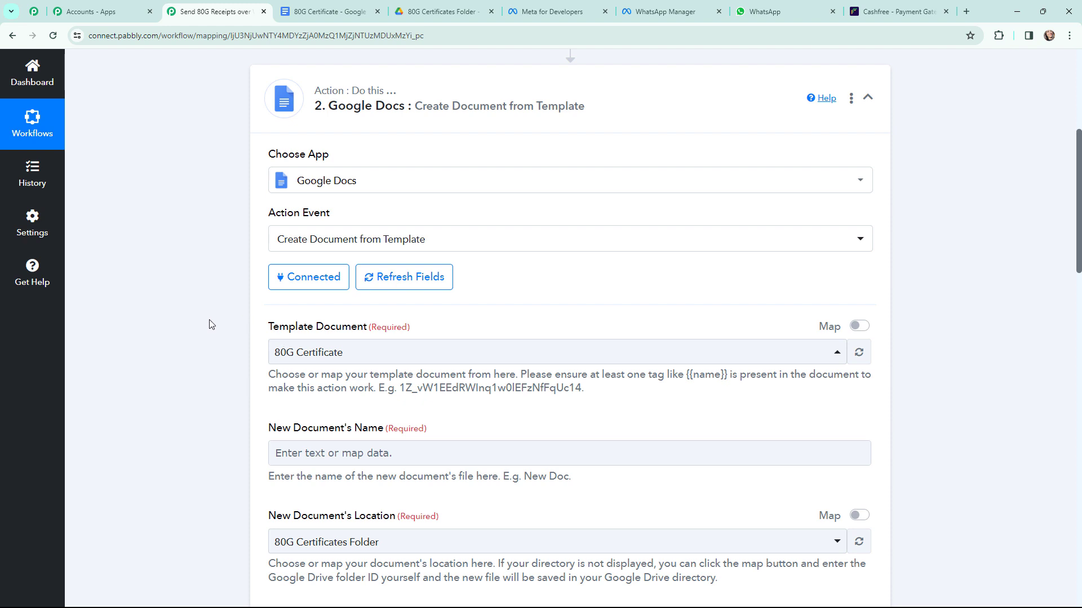
scroll(209, 322, down, 1)
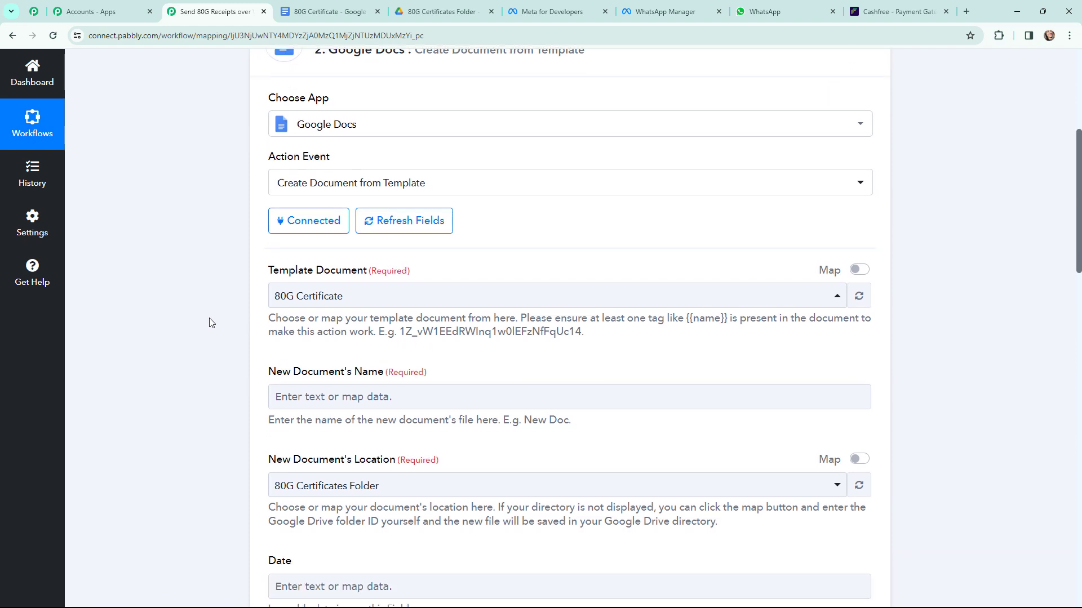
scroll(210, 322, down, 3)
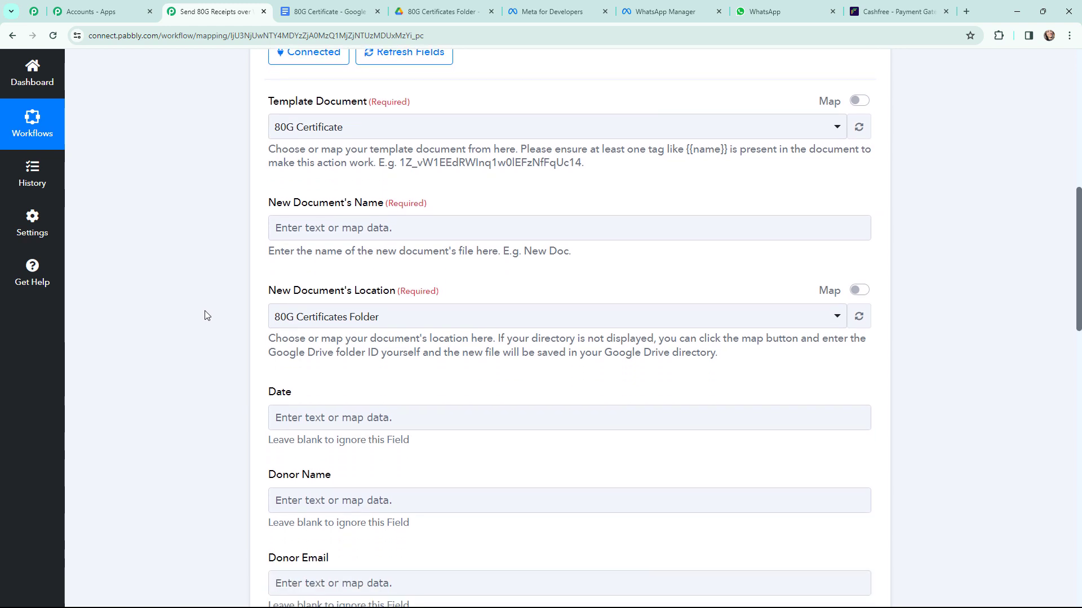
Set the New Document's Name to the mapped Customer Name followed by '80G Certificate'.
click(306, 231)
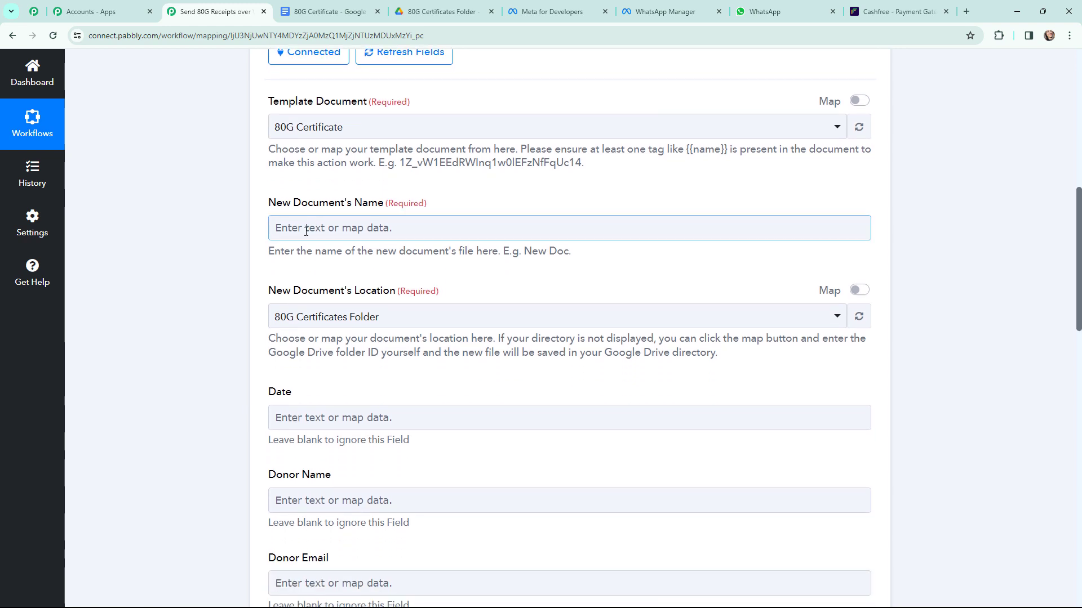
click(352, 333)
scroll(450, 398, down, 2)
click(562, 452)
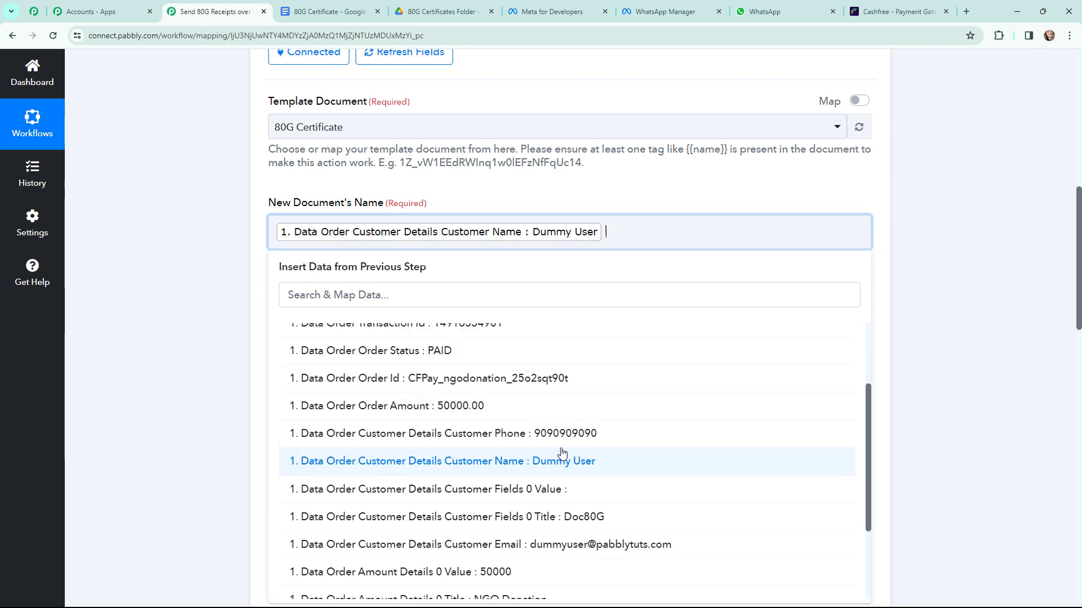
text(80G Certificate)
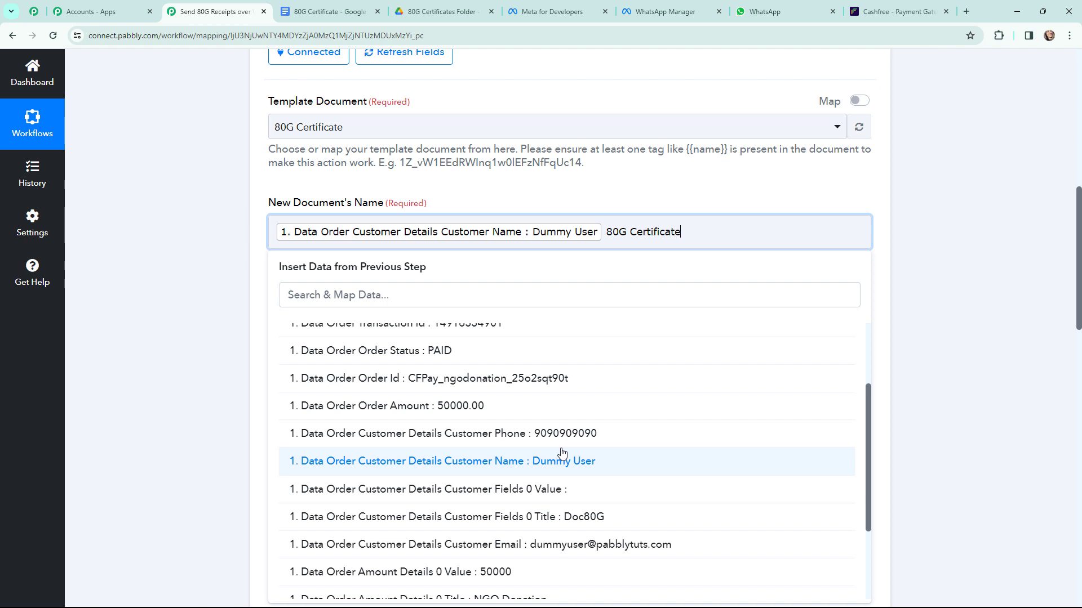
click(211, 211)
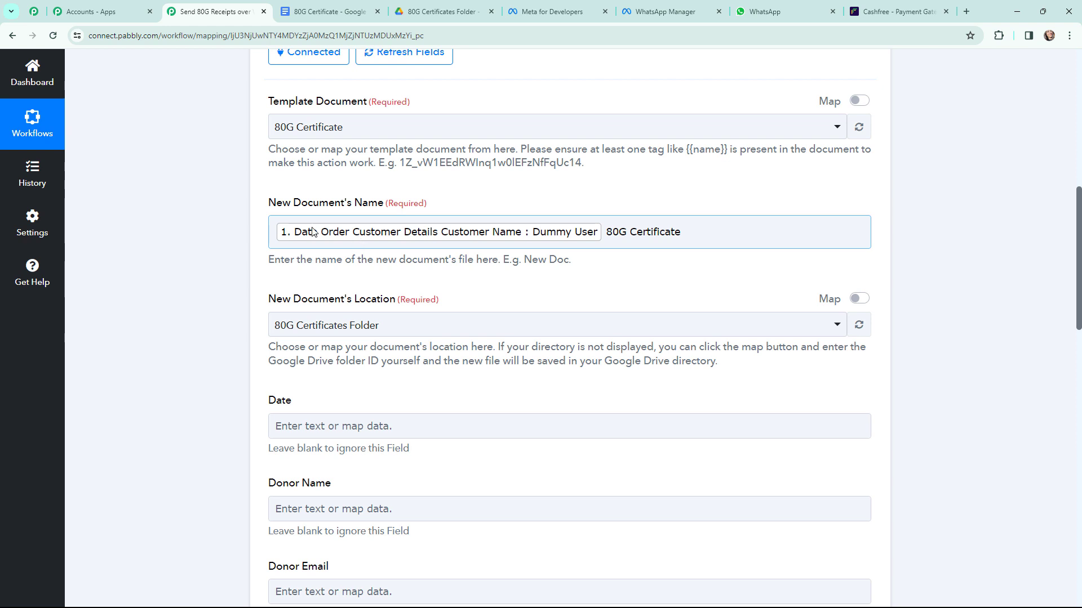
click(479, 221)
click(243, 237)
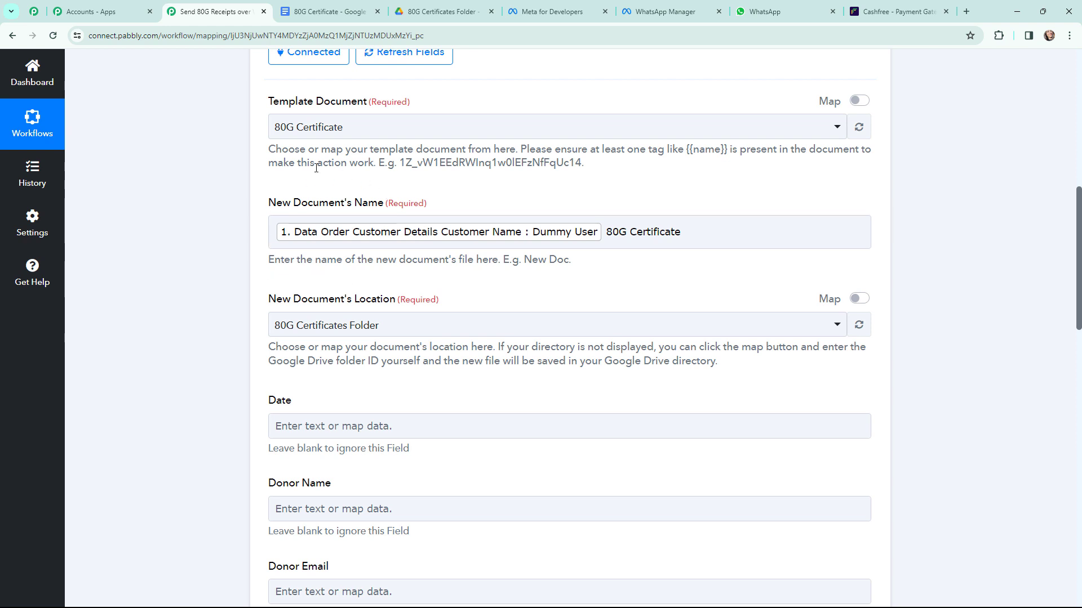
click(605, 237)
click(217, 225)
click(438, 8)
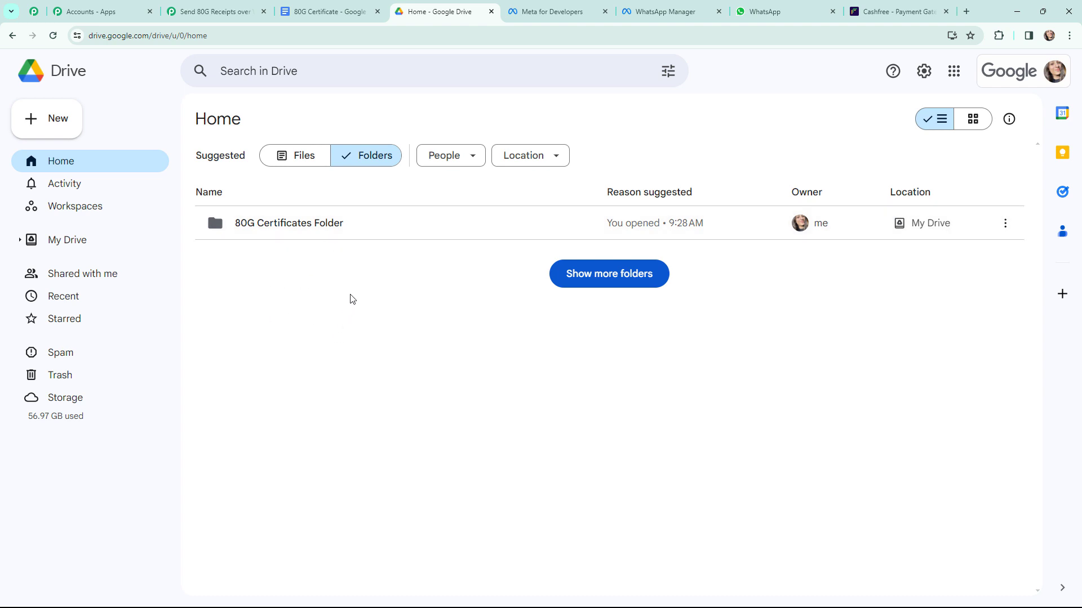
click(213, 4)
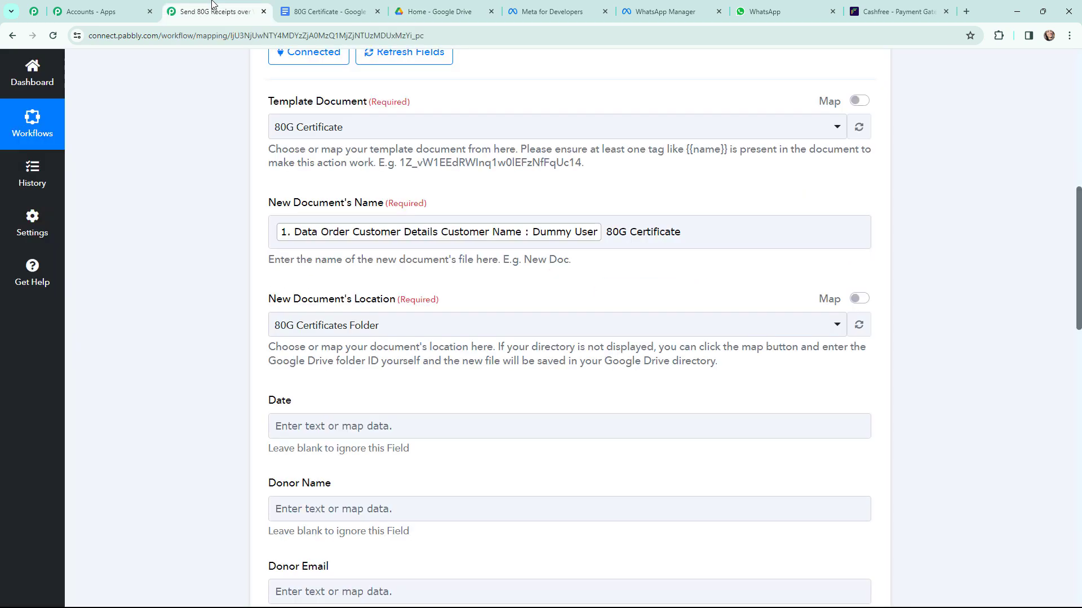
click(309, 325)
click(319, 389)
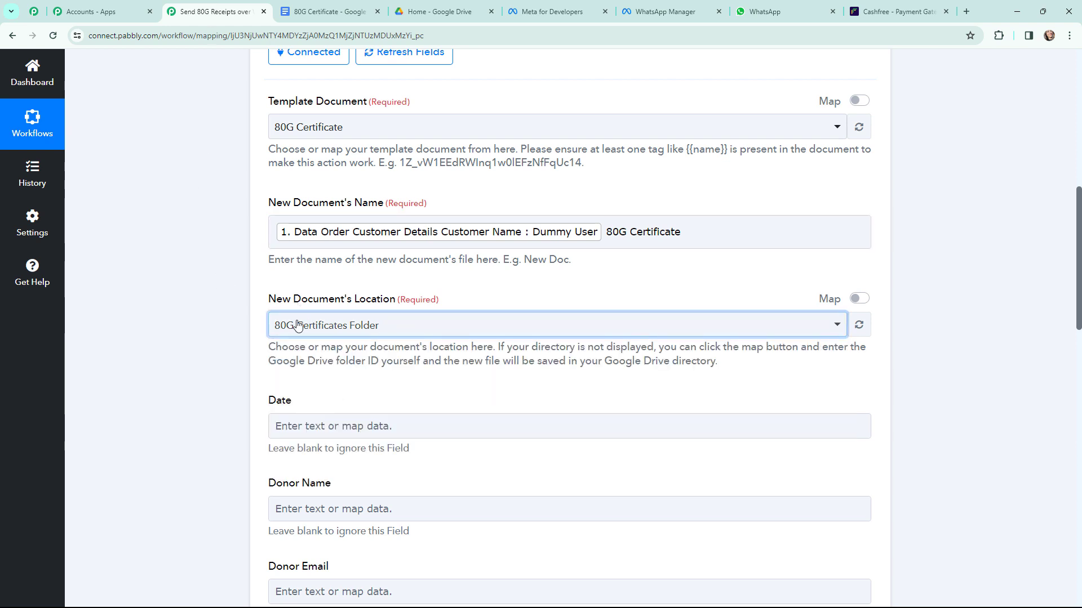
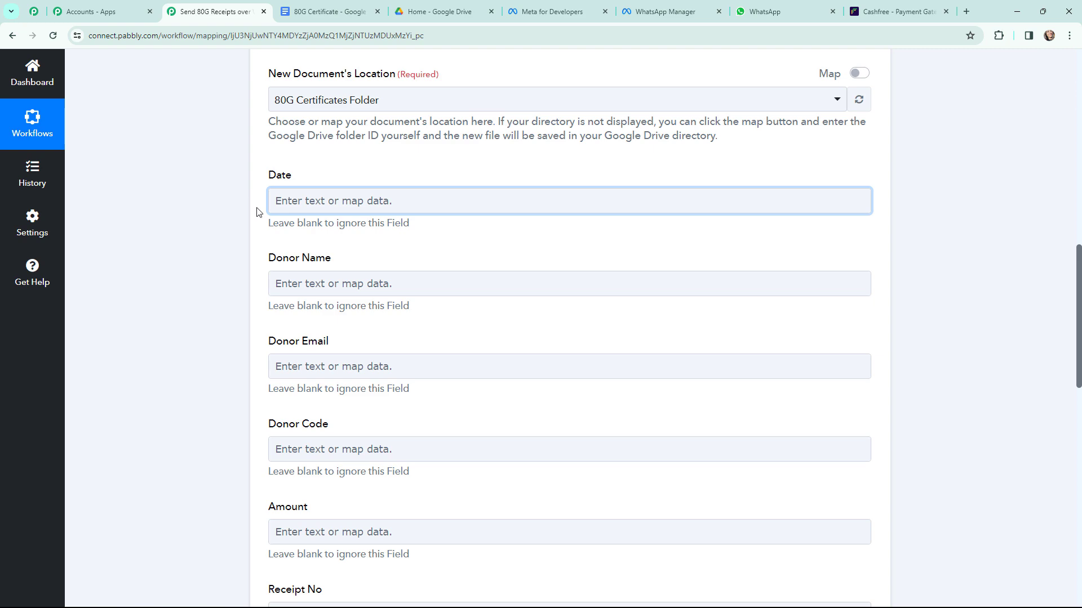
Add a Text Formatter 'Split Text' step after the Cashfree trigger and connect it.
scroll(257, 211, up, 10)
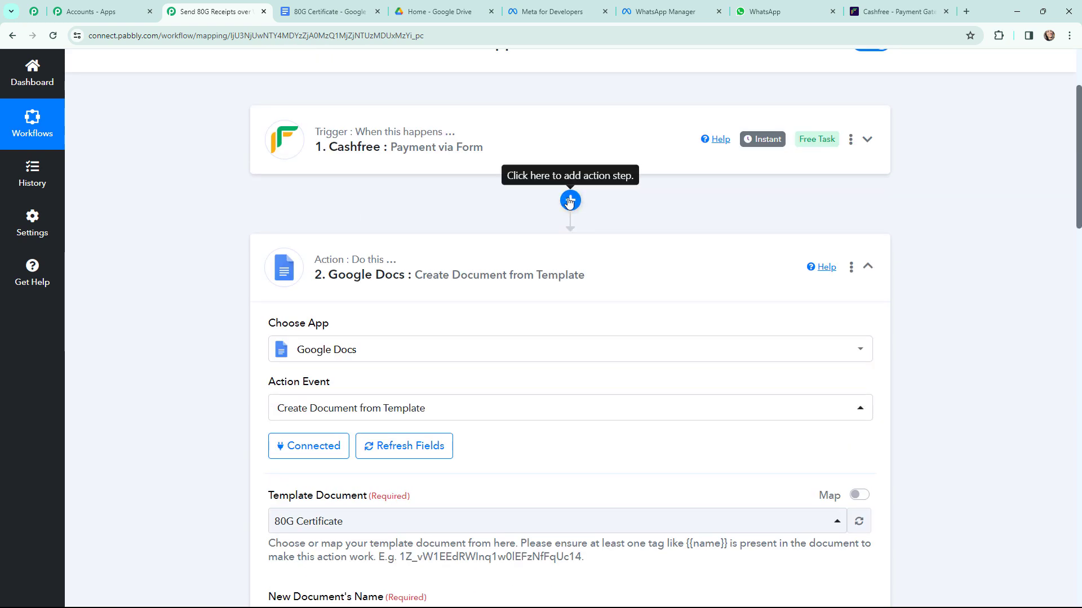
click(569, 201)
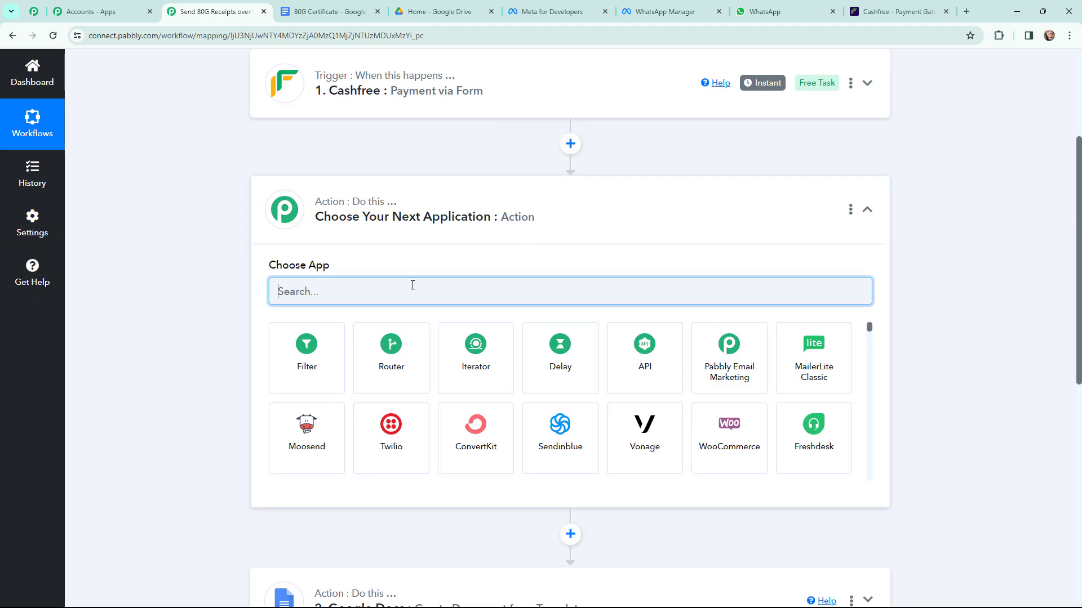
text(text for)
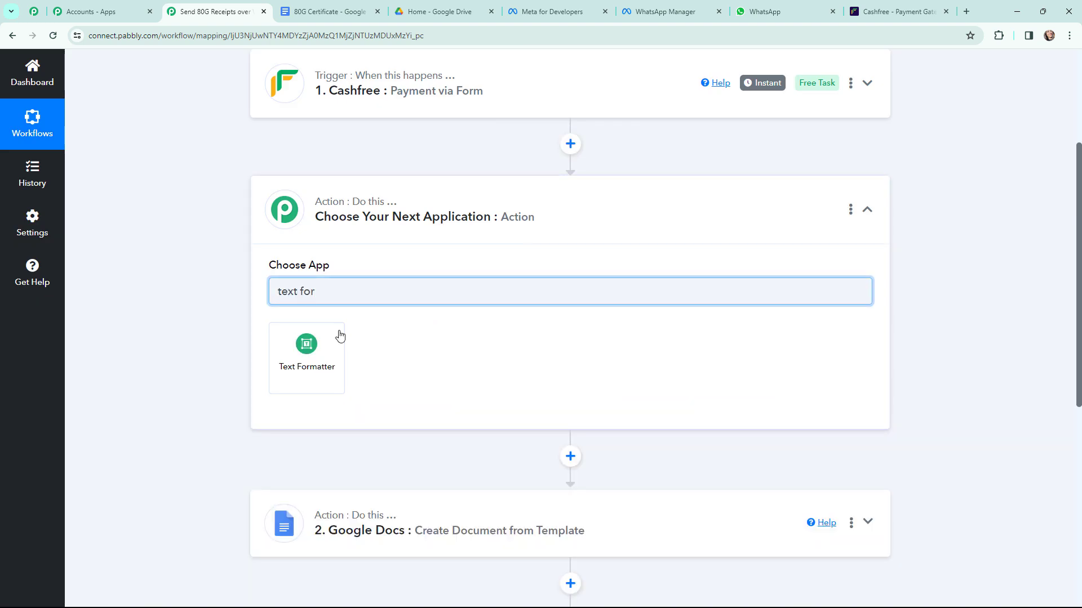
click(340, 336)
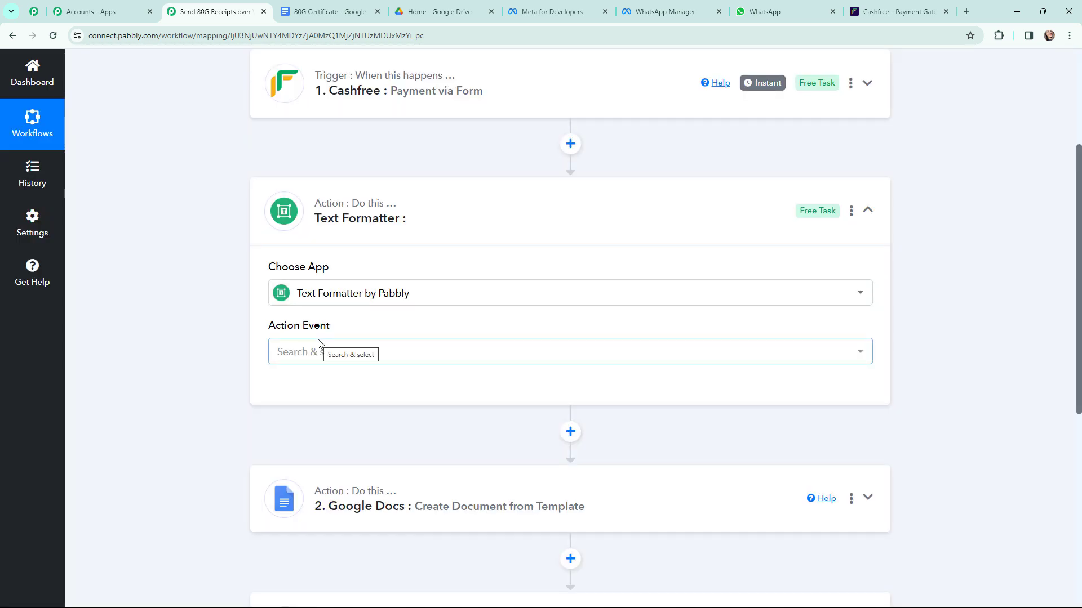
click(319, 345)
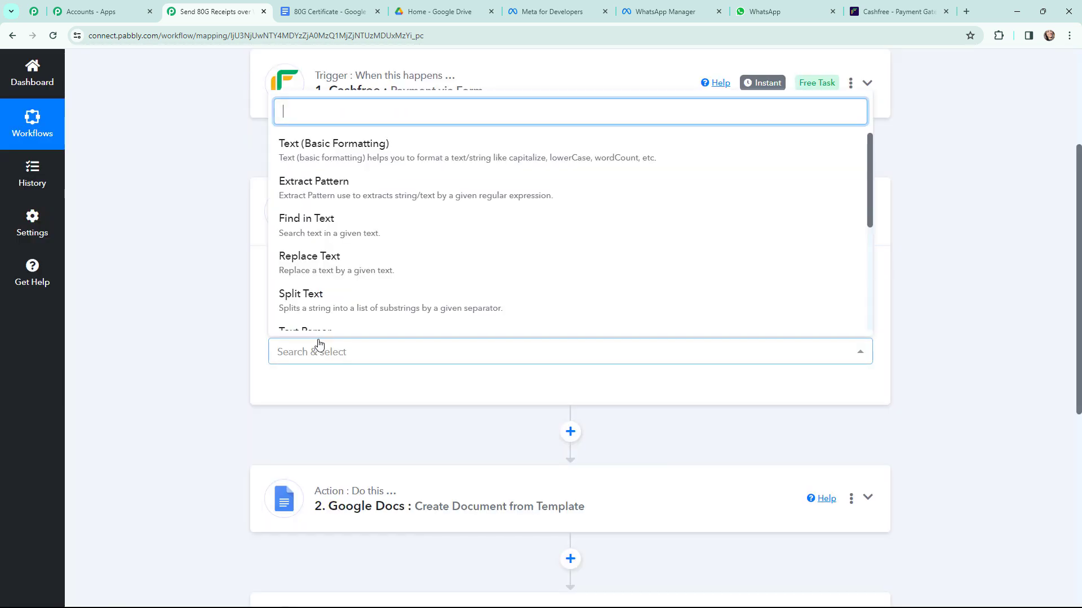
click(334, 303)
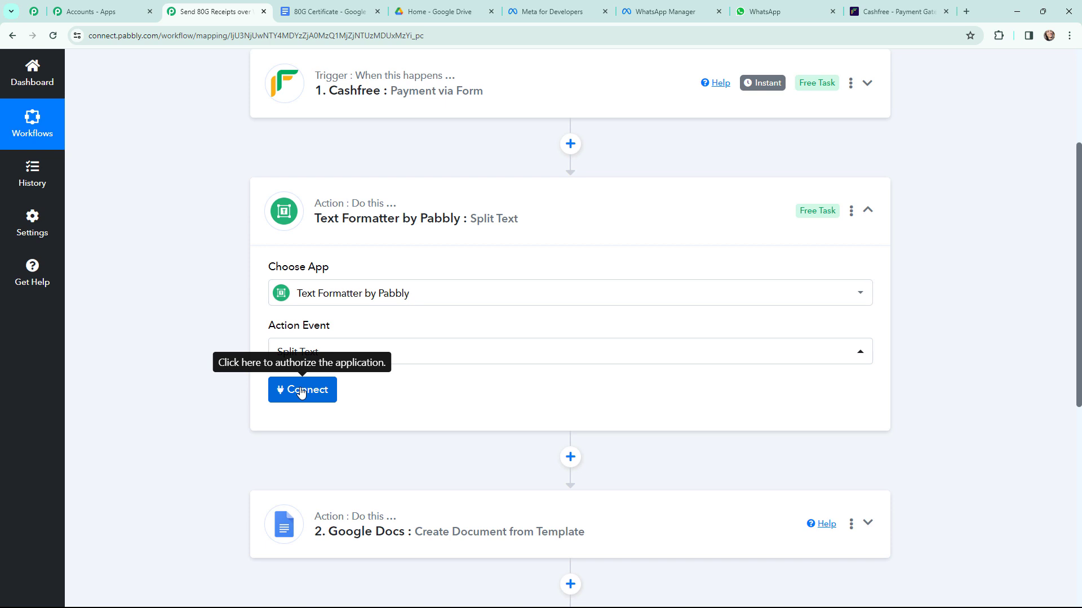
click(301, 390)
scroll(224, 313, down, 3)
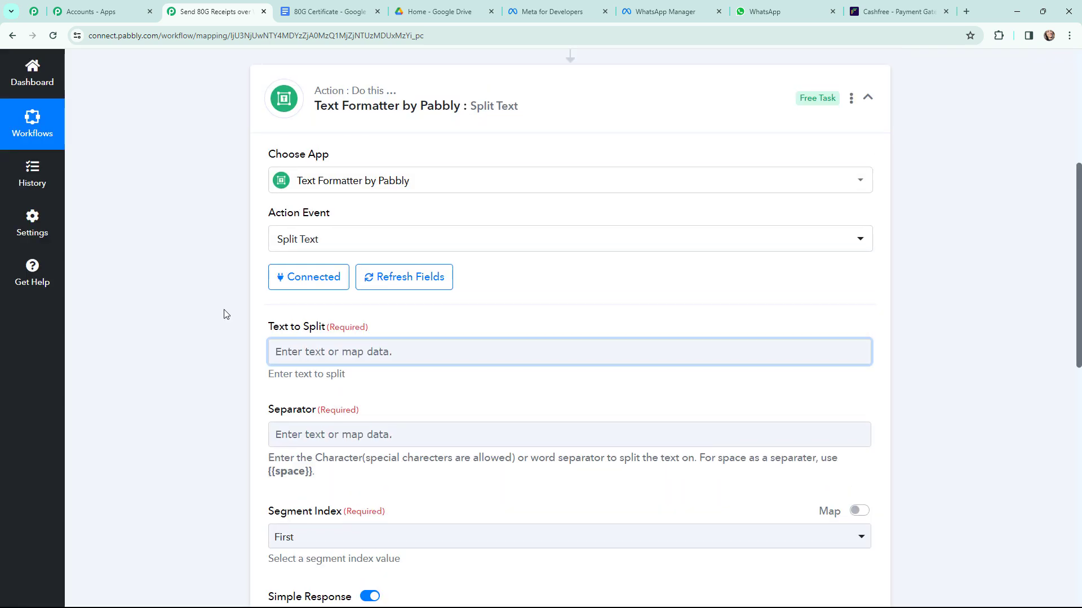
Split the Cashfree Event Time at separator 'T', keeping the First segment.
click(315, 299)
click(346, 410)
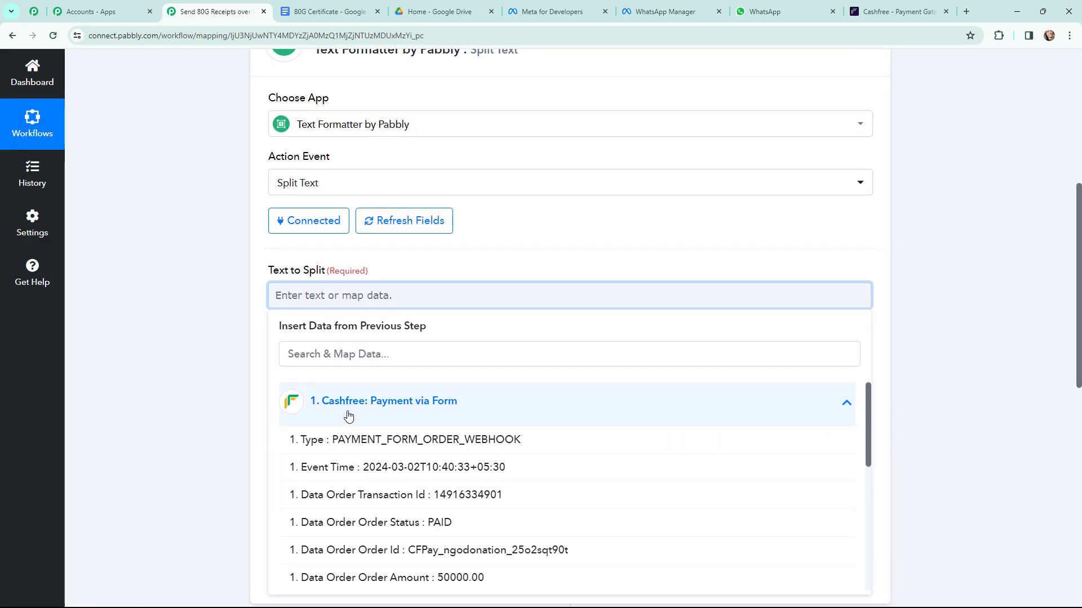
click(402, 466)
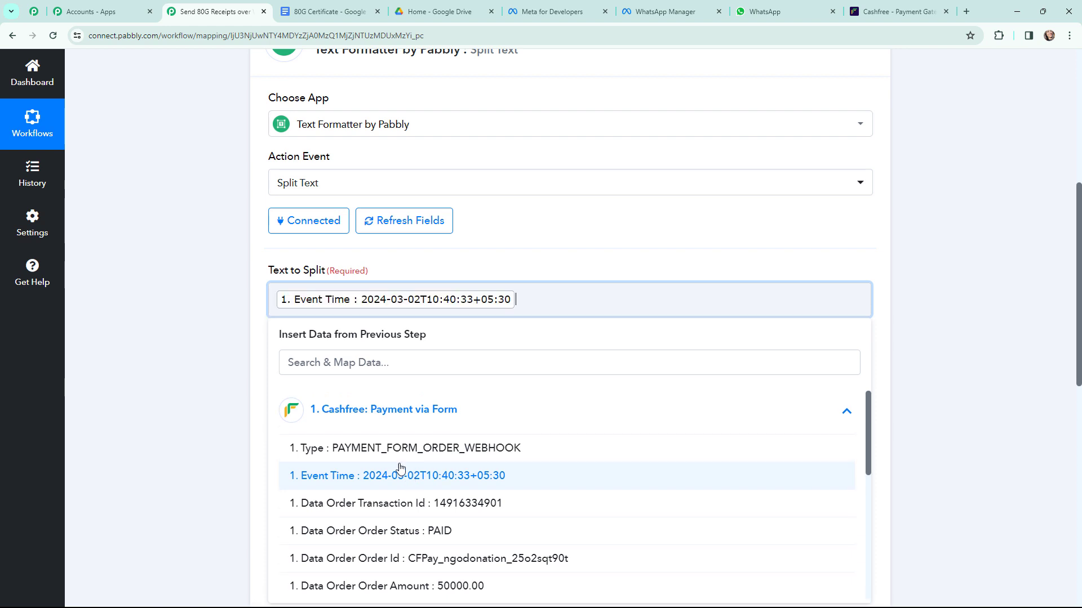
click(190, 309)
scroll(224, 277, down, 2)
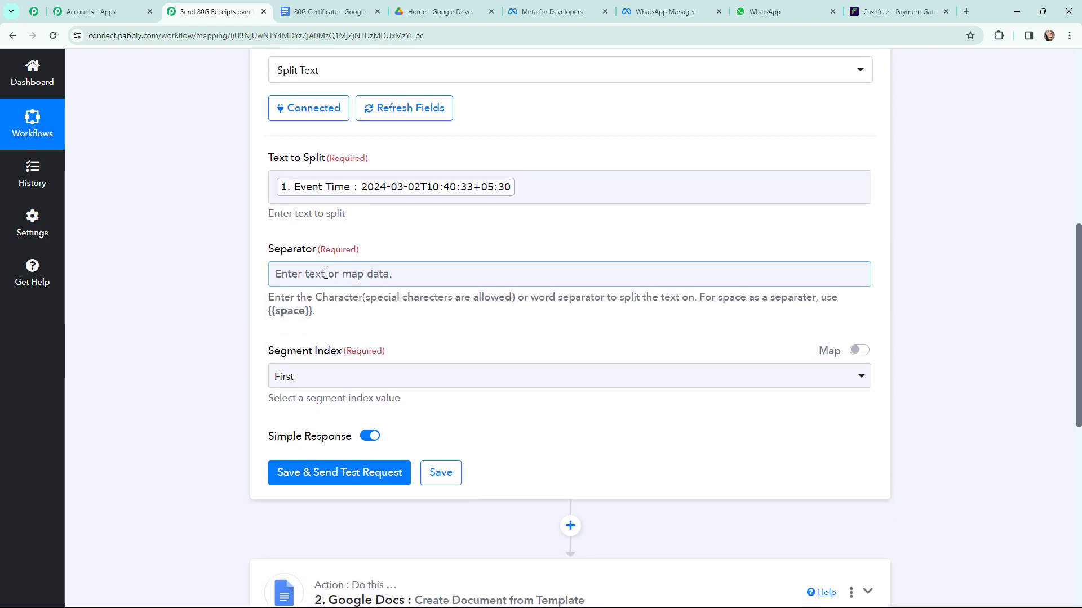
click(360, 274)
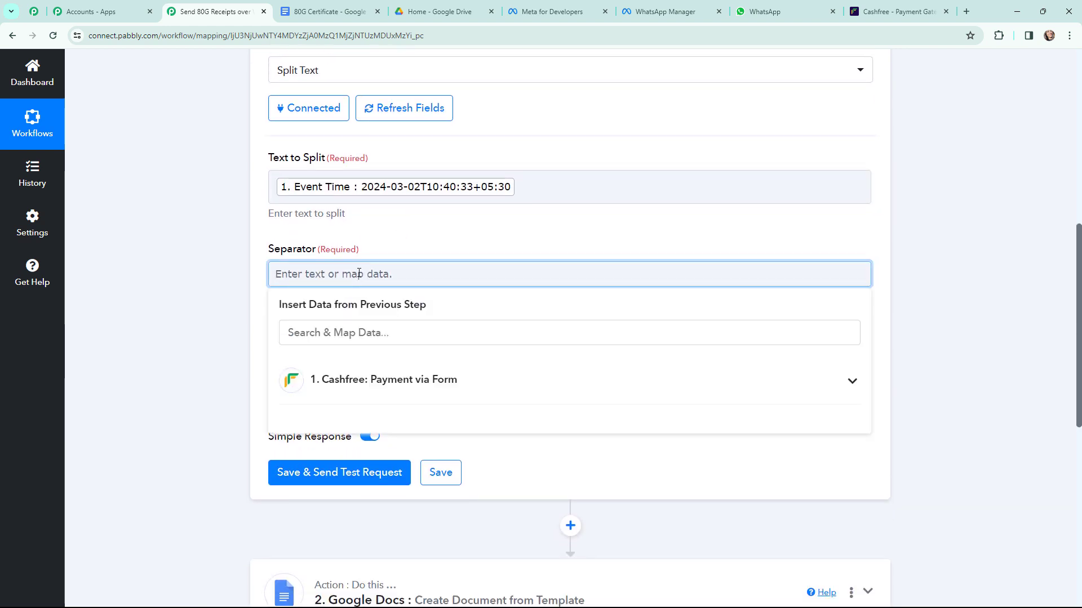
text(T)
click(209, 239)
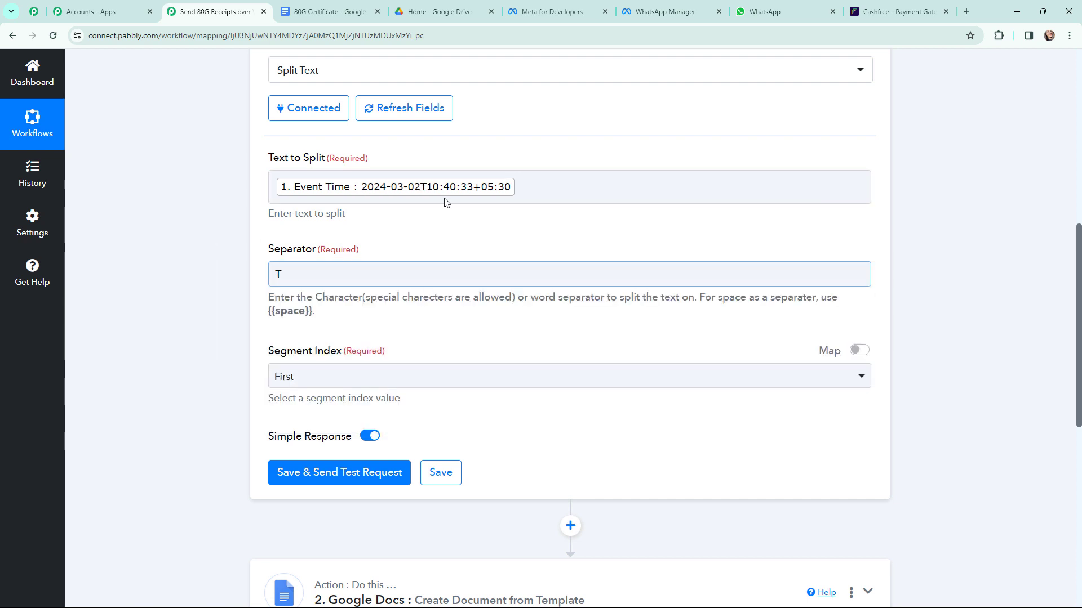
click(338, 379)
click(300, 441)
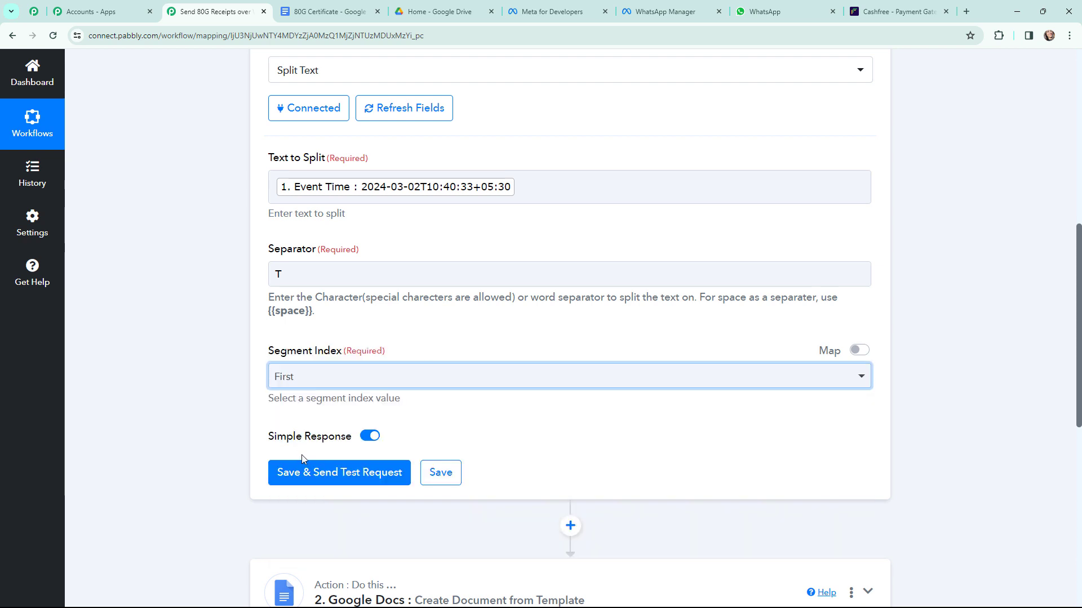
Save and test the Split Text step, confirming it returns 2024-03-02.
click(340, 474)
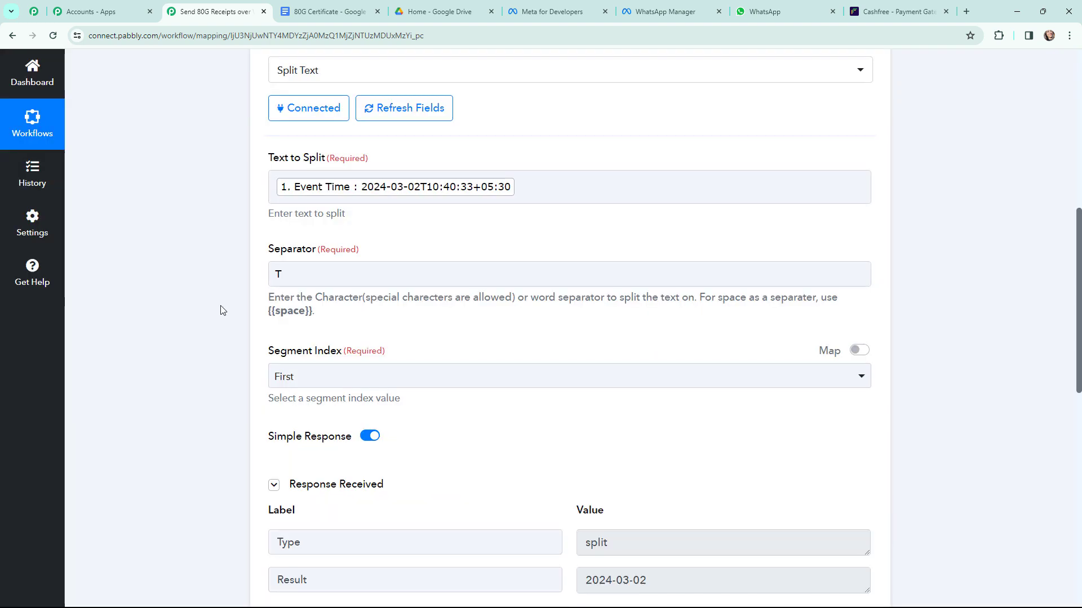
scroll(221, 305, down, 3)
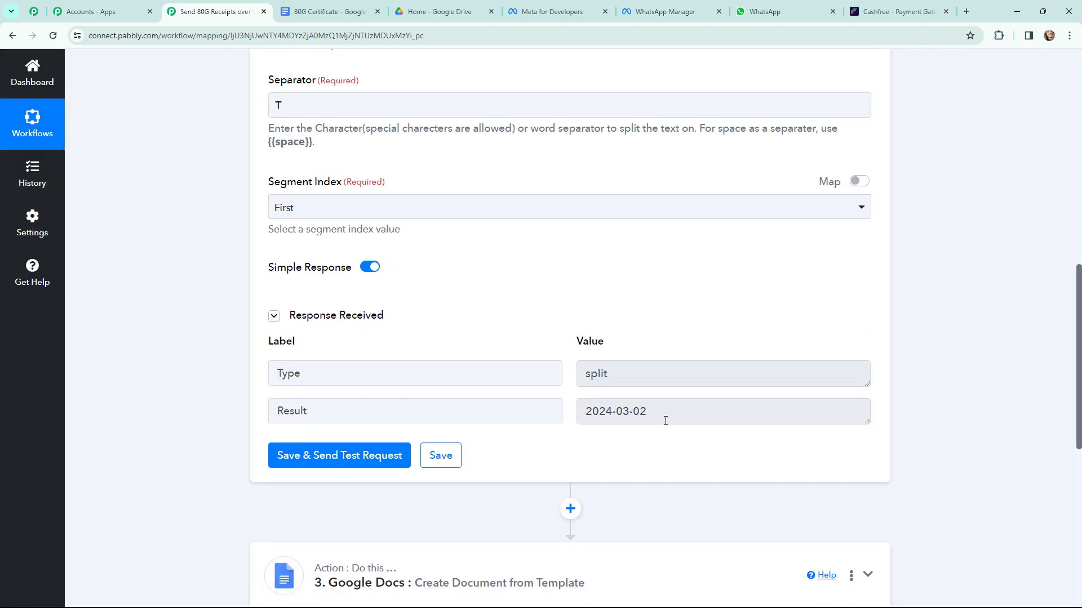
drag(652, 411, 583, 412)
click(660, 414)
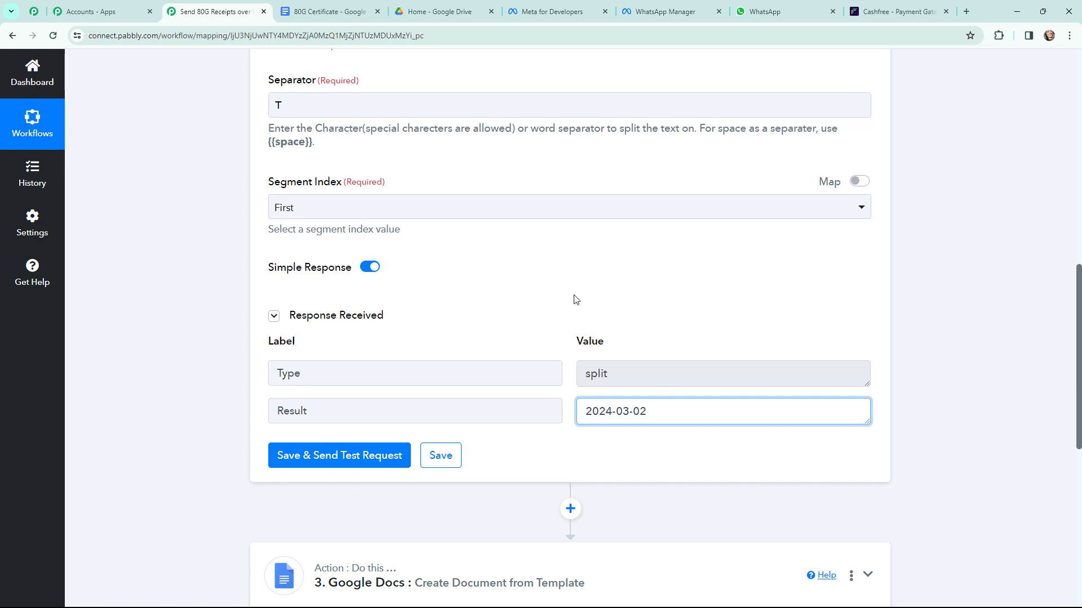
scroll(574, 299, down, 3)
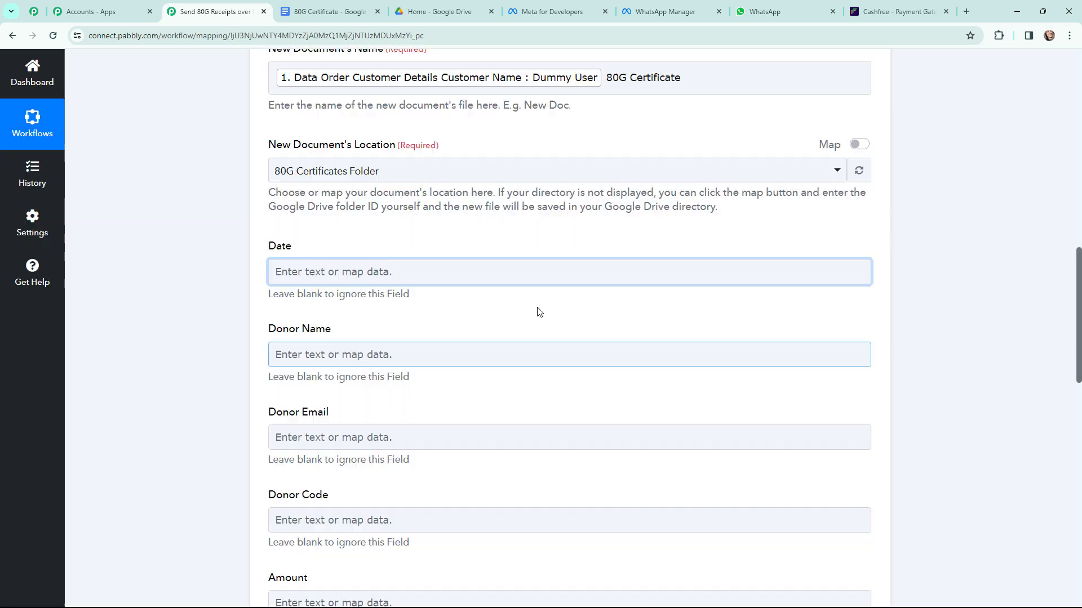
Map the Split Text result into the certificate's Date field.
click(275, 258)
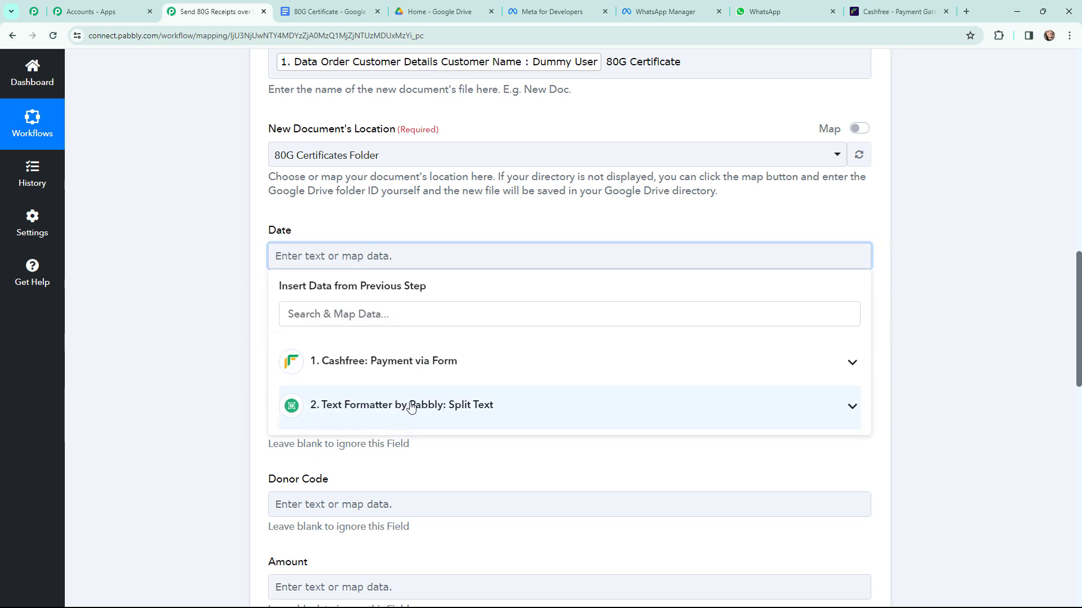
click(411, 405)
click(415, 475)
click(236, 279)
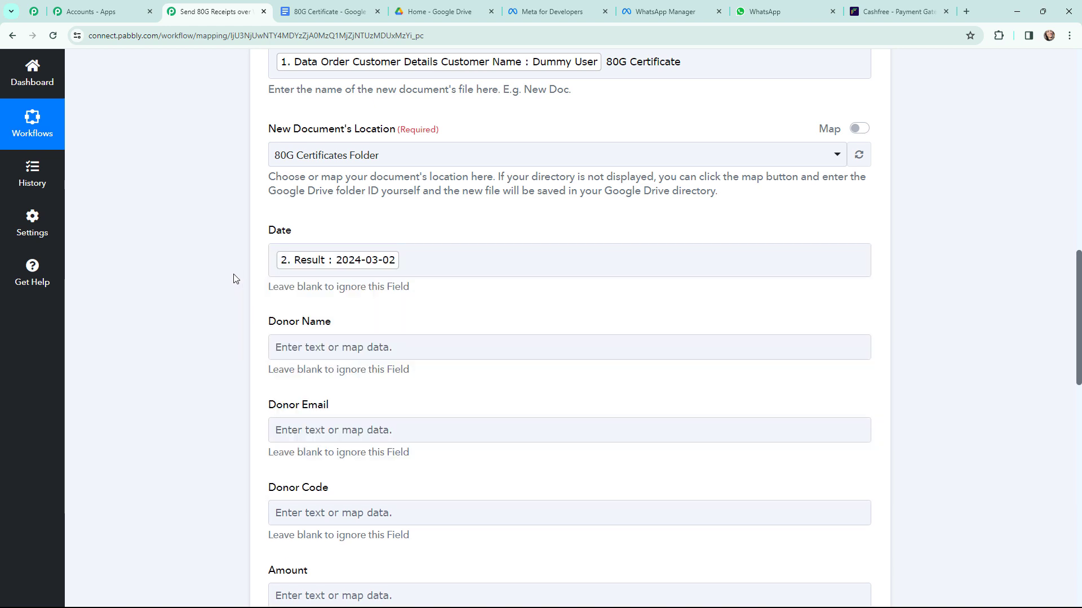
scroll(229, 254, down, 3)
Map Cashfree Customer Name to Donor Name and Customer Email to Donor Email.
click(389, 179)
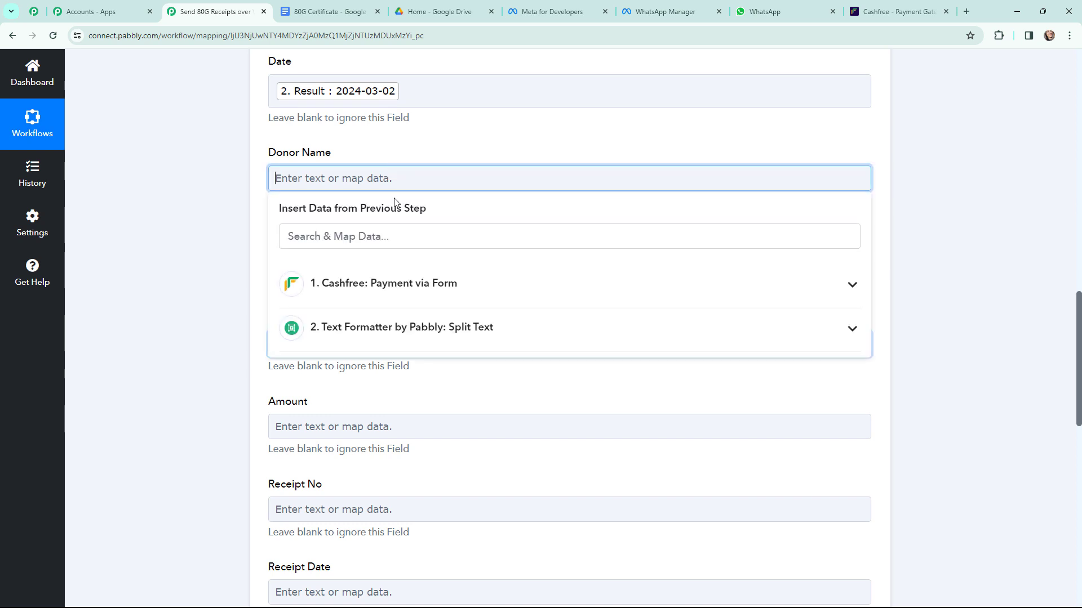
click(410, 283)
click(546, 513)
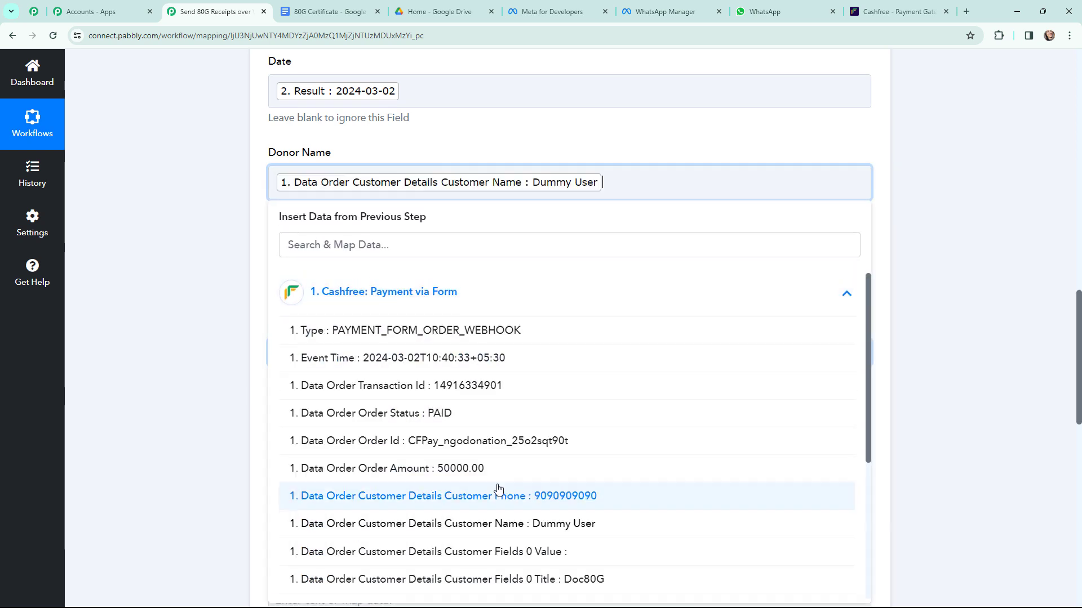
click(234, 256)
click(306, 271)
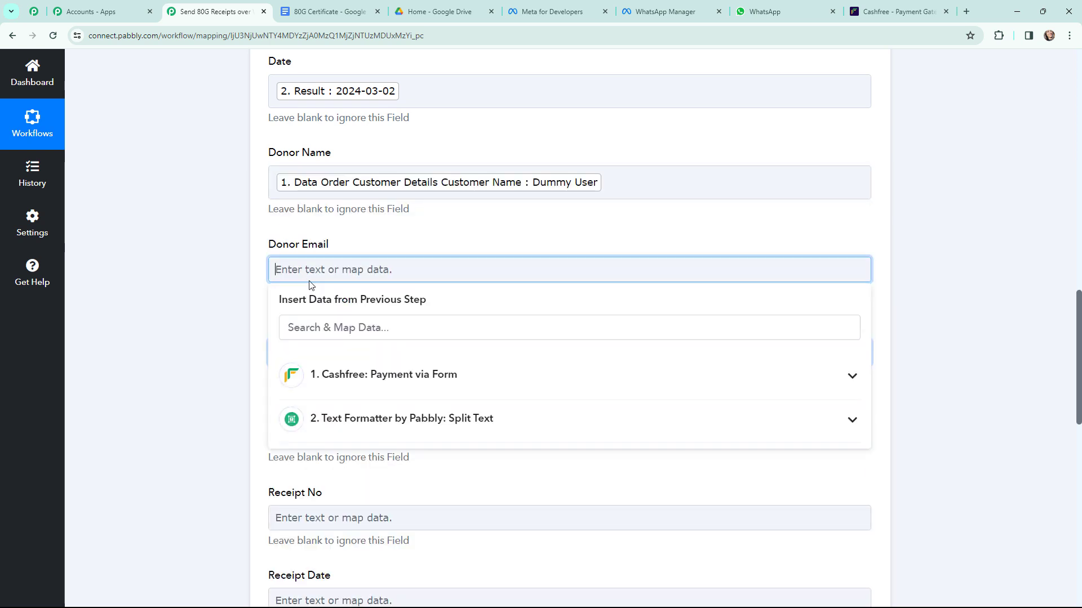
click(365, 376)
scroll(495, 406, down, 5)
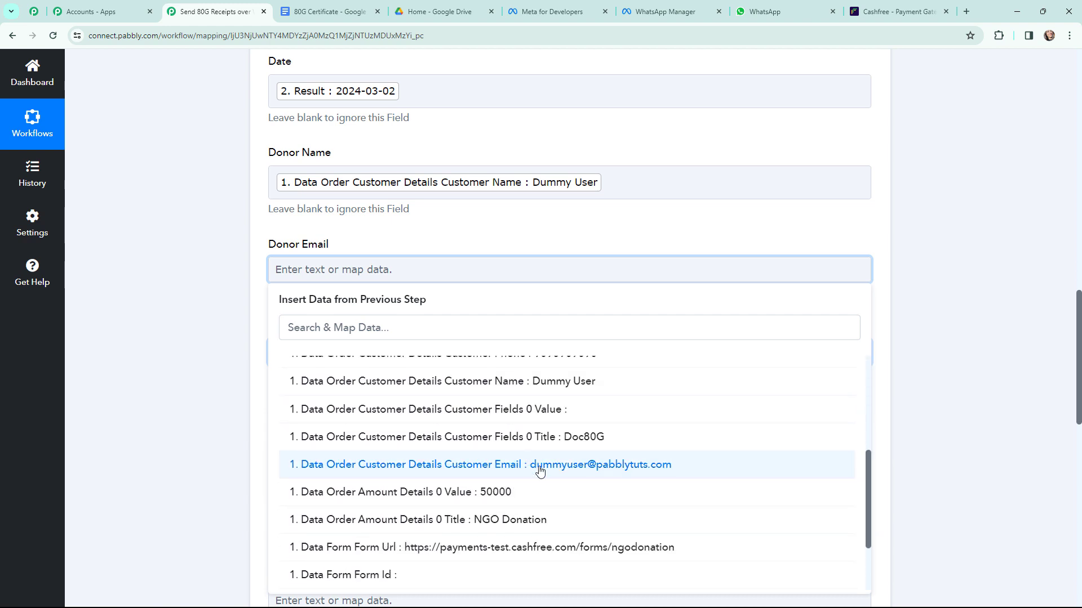
click(540, 465)
click(218, 304)
scroll(226, 279, down, 2)
Map Cashfree Order Id to Donor Code and the order amount to Amount.
click(302, 245)
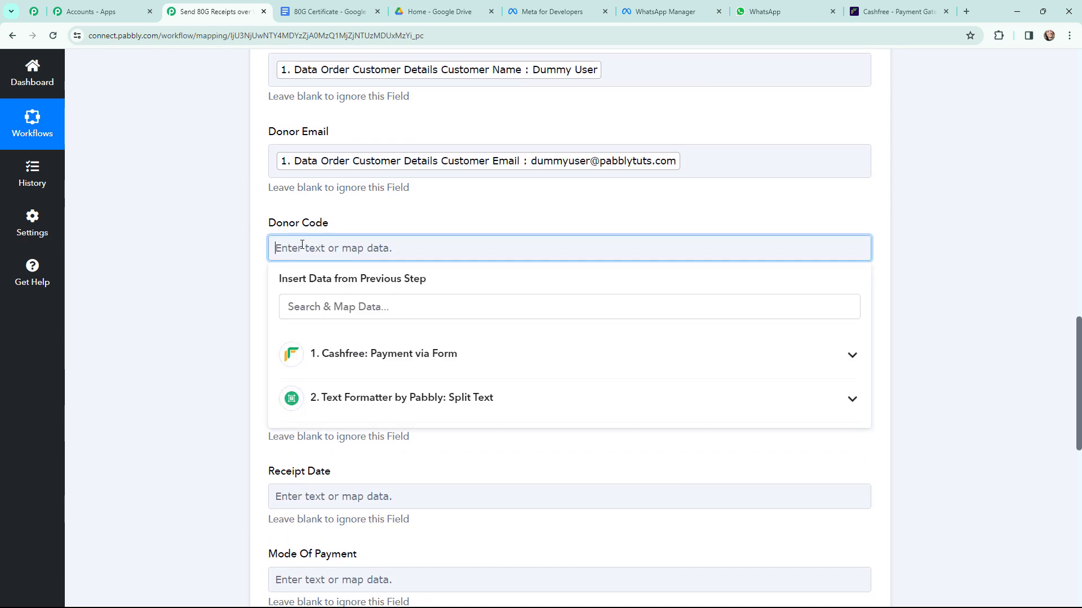
click(332, 353)
scroll(610, 393, down, 2)
click(609, 396)
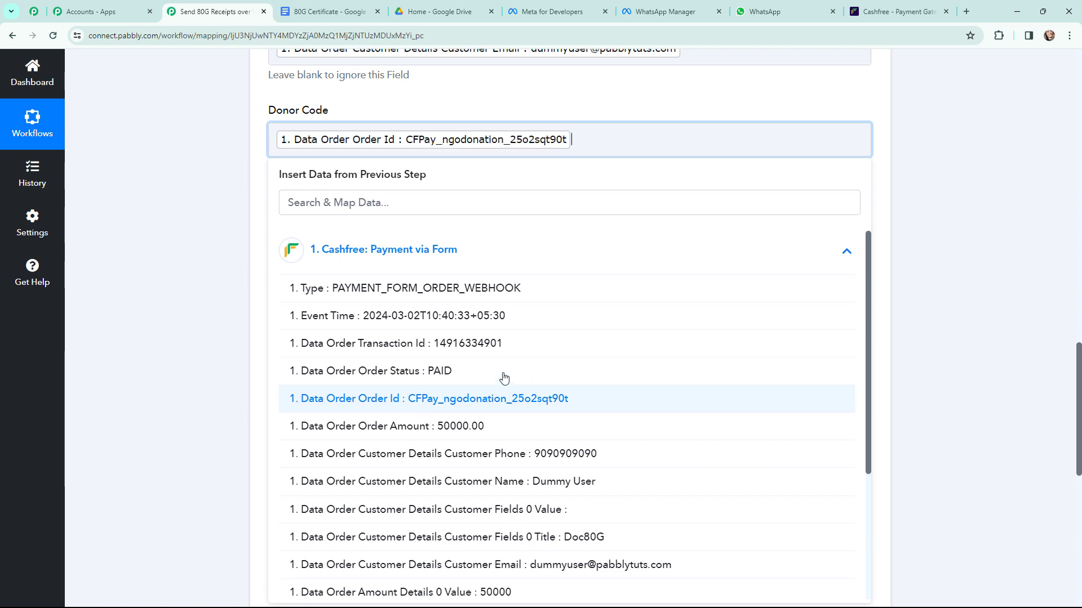
click(198, 231)
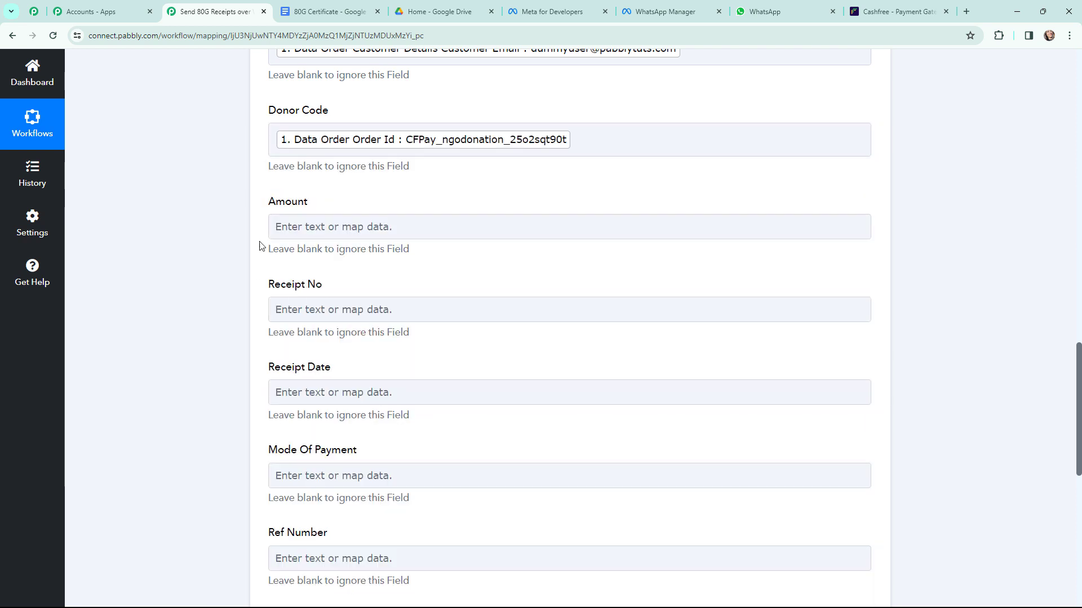
click(303, 231)
click(369, 334)
scroll(428, 411, down, 1)
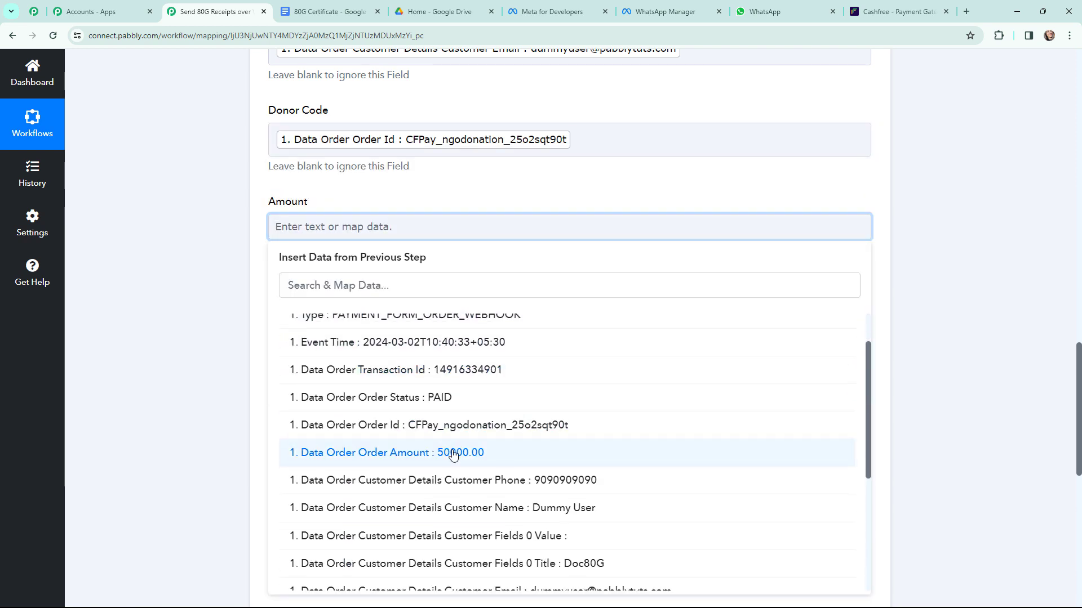
click(452, 455)
scroll(224, 263, down, 2)
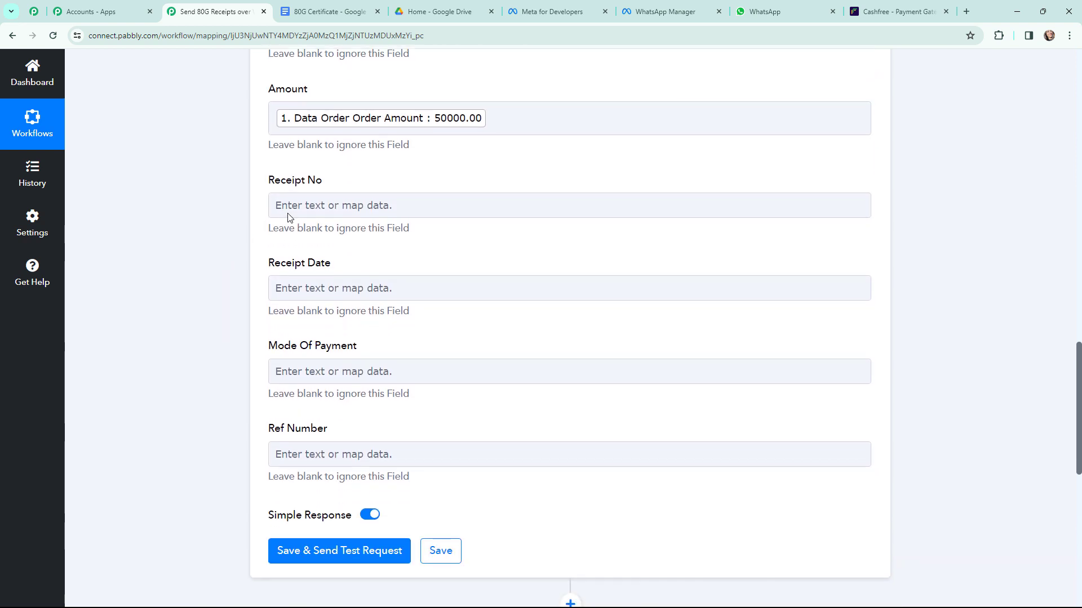
Map Order Id to Receipt No and the split date to Receipt Date.
click(299, 205)
click(355, 311)
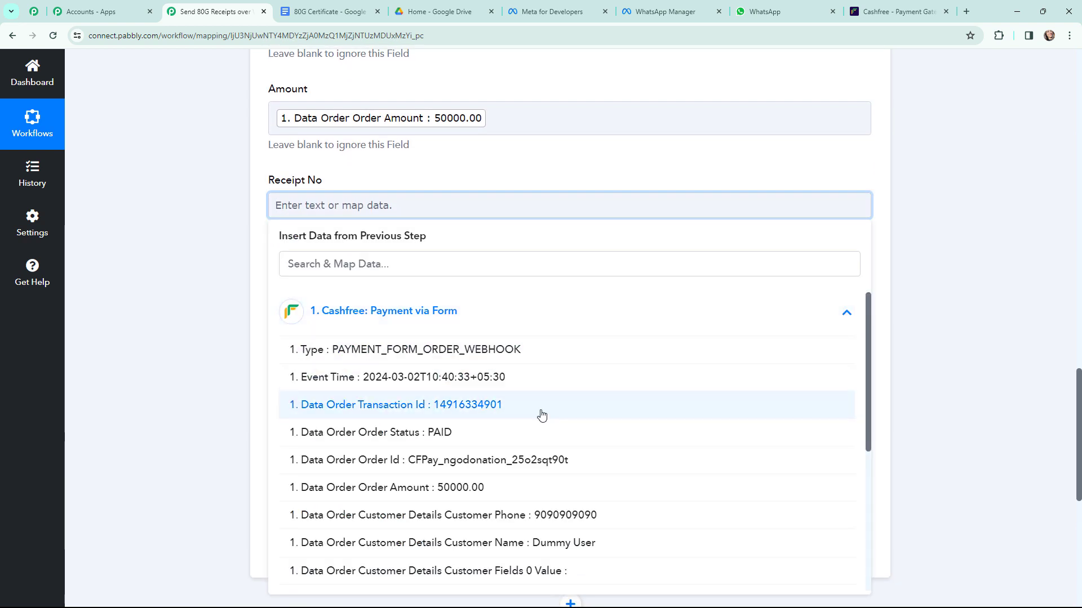
click(553, 458)
click(186, 247)
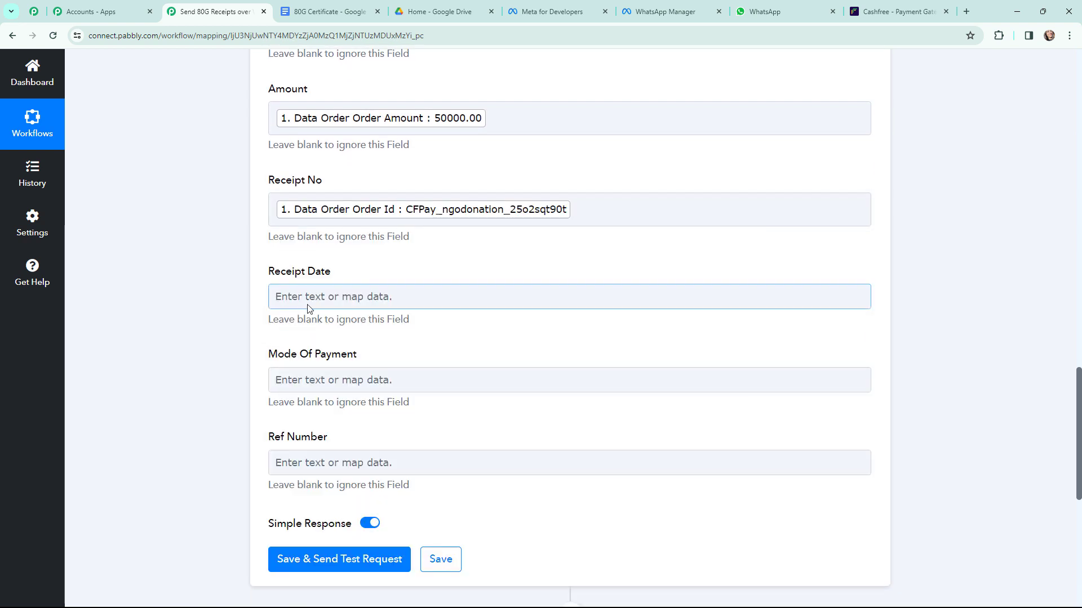
scroll(306, 309, down, 1)
click(310, 238)
click(388, 387)
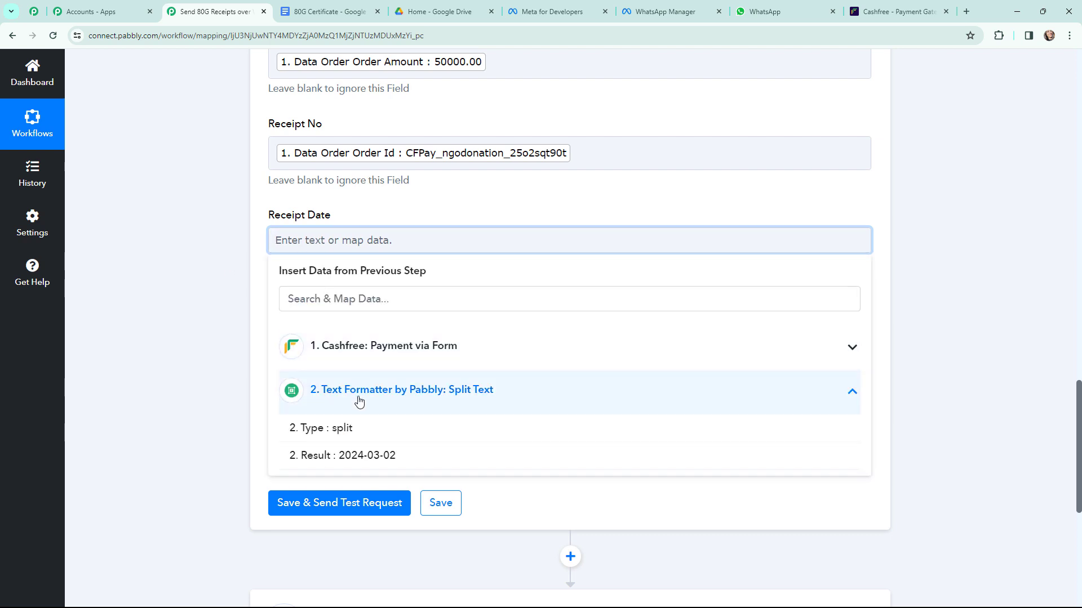
click(405, 457)
click(225, 267)
Enter CASHFREE as the Mode Of Payment.
click(287, 329)
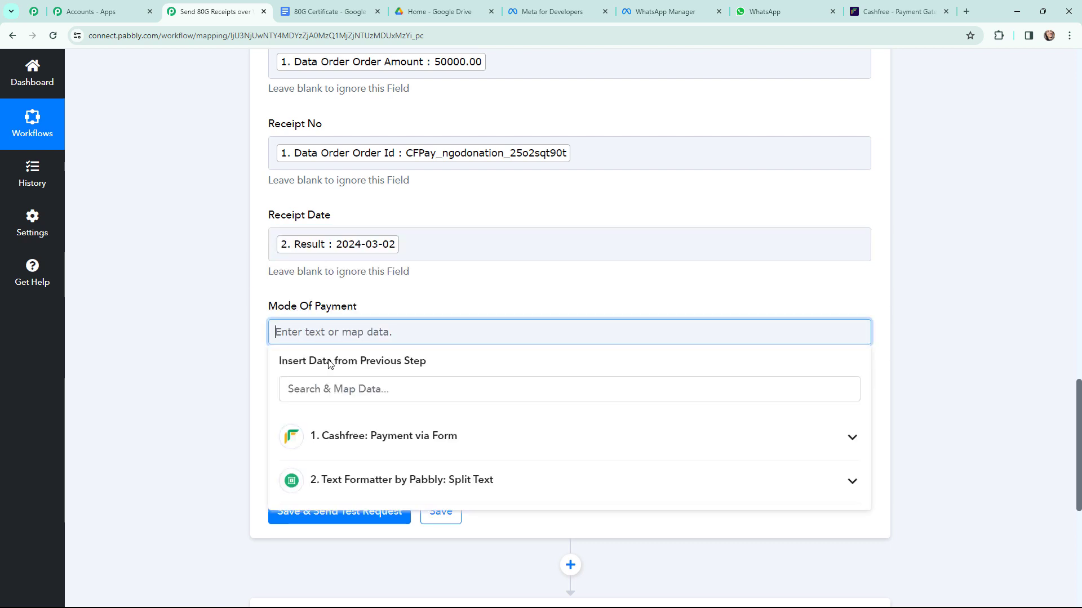
click(362, 442)
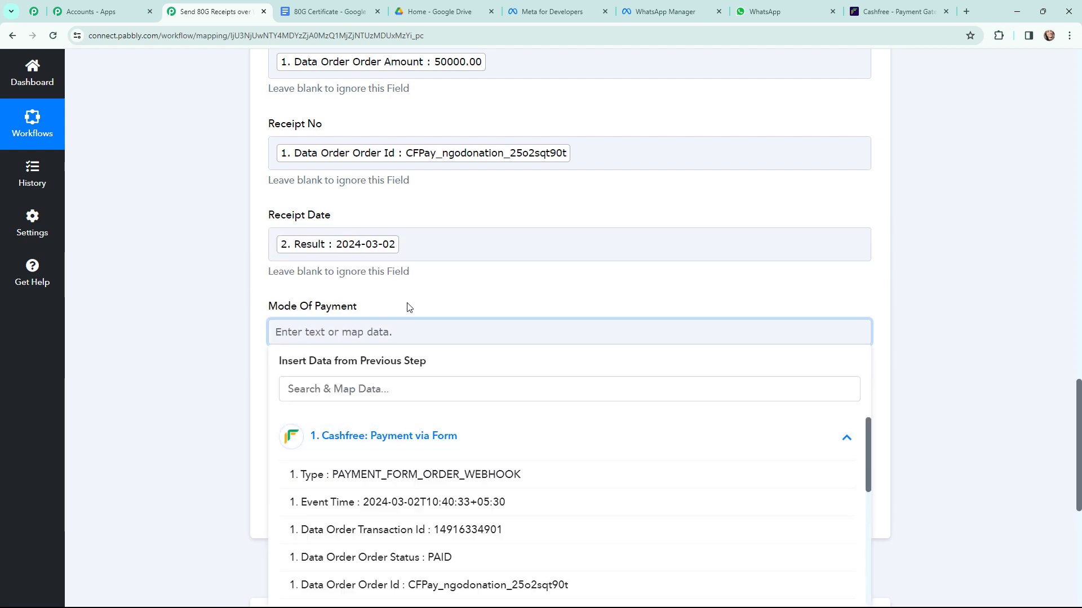
click(384, 333)
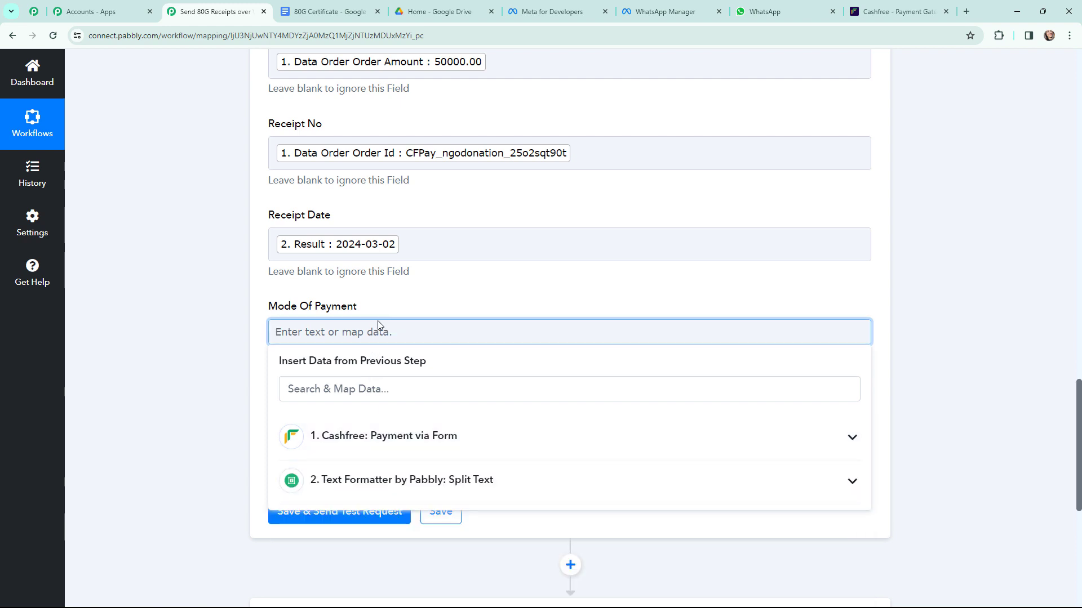
text(CASHFREE)
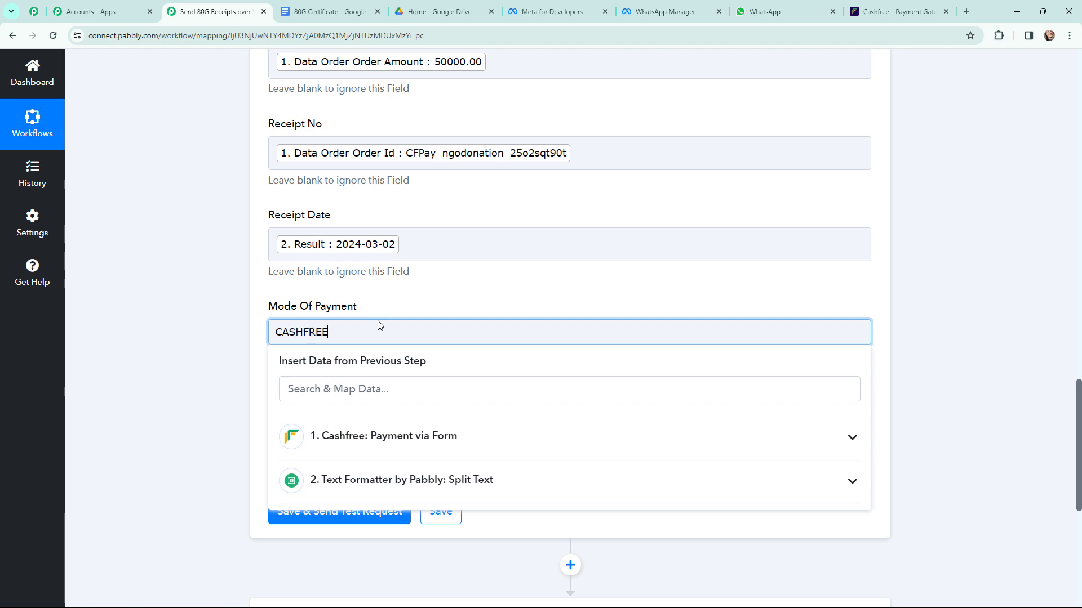
click(246, 304)
scroll(237, 276, down, 3)
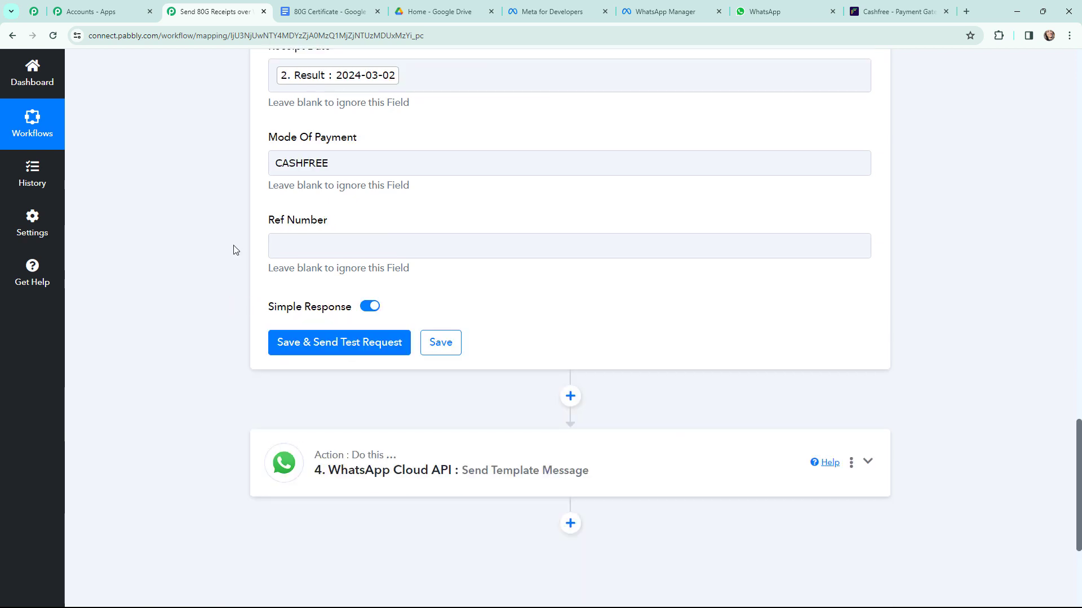
Set Ref Number to 'cashfree_' followed by the Cashfree Cf Form Id (4025173).
click(295, 250)
text(cashf)
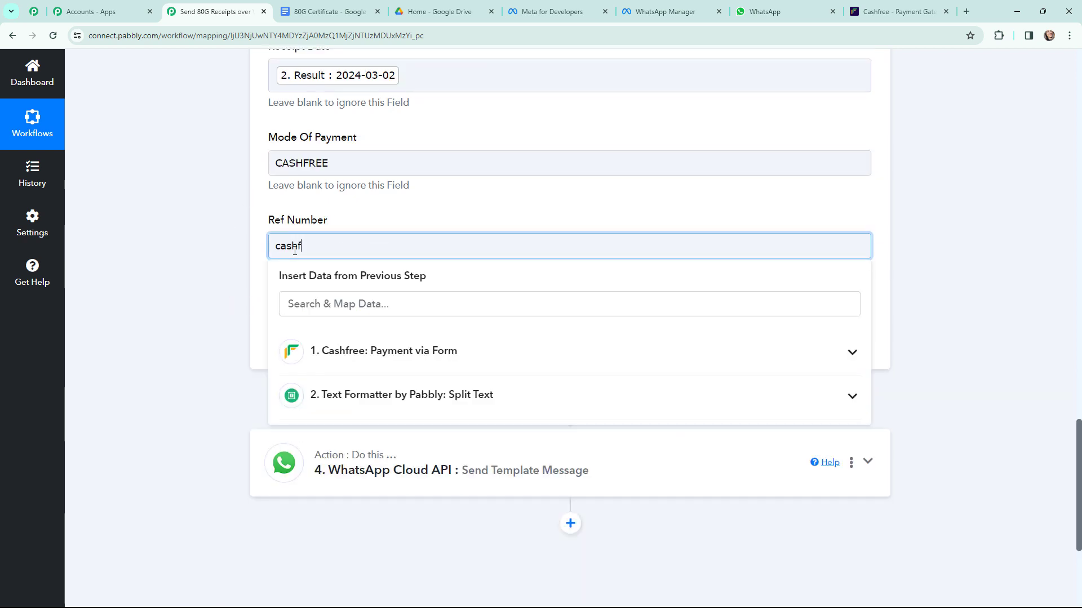
text(ree_)
click(428, 352)
scroll(449, 429, down, 3)
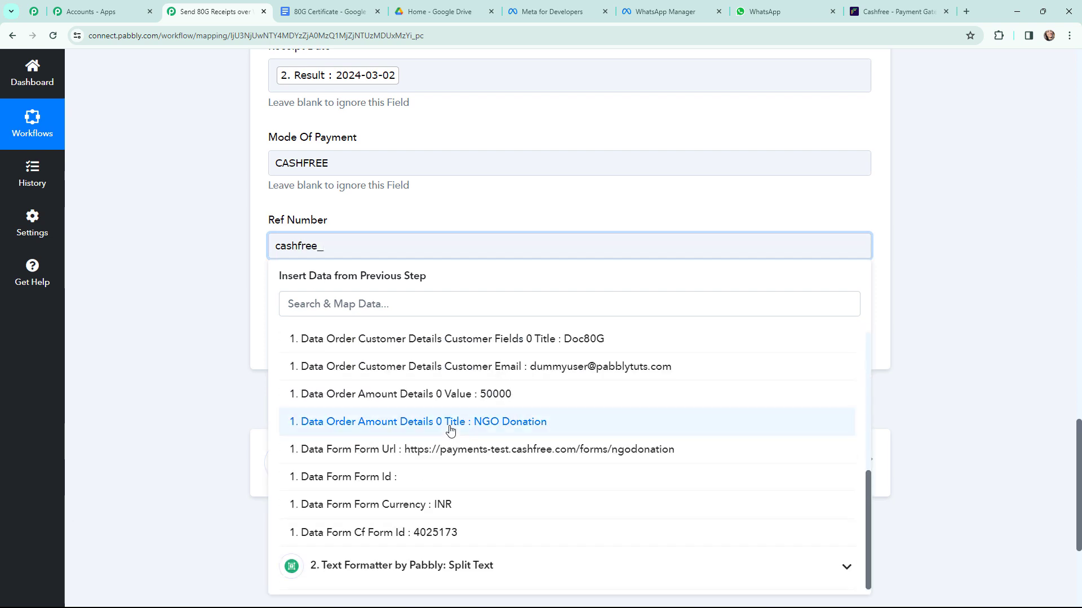
click(496, 534)
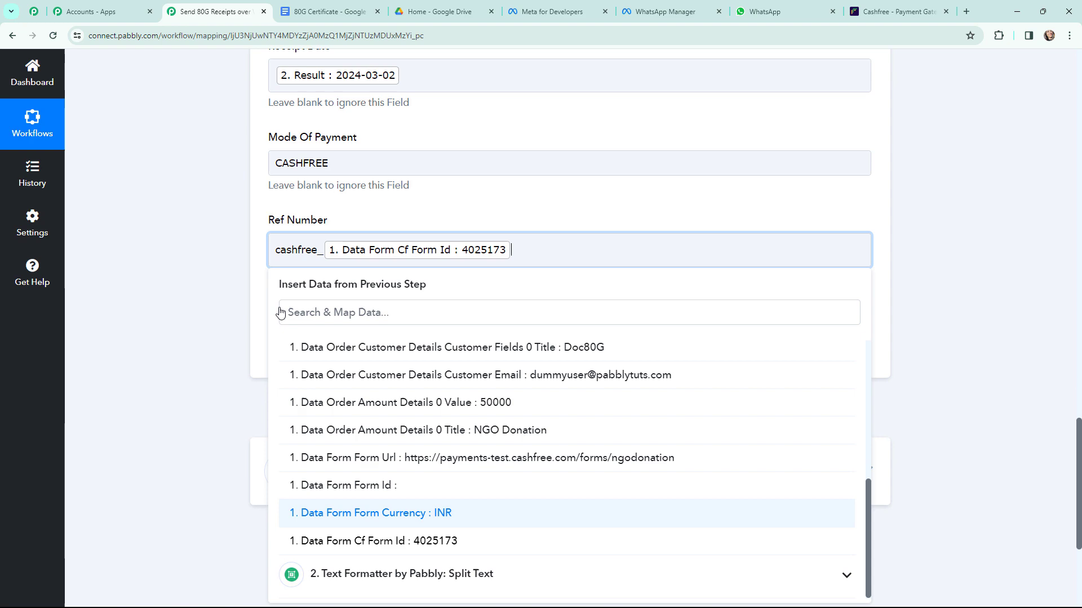
click(206, 248)
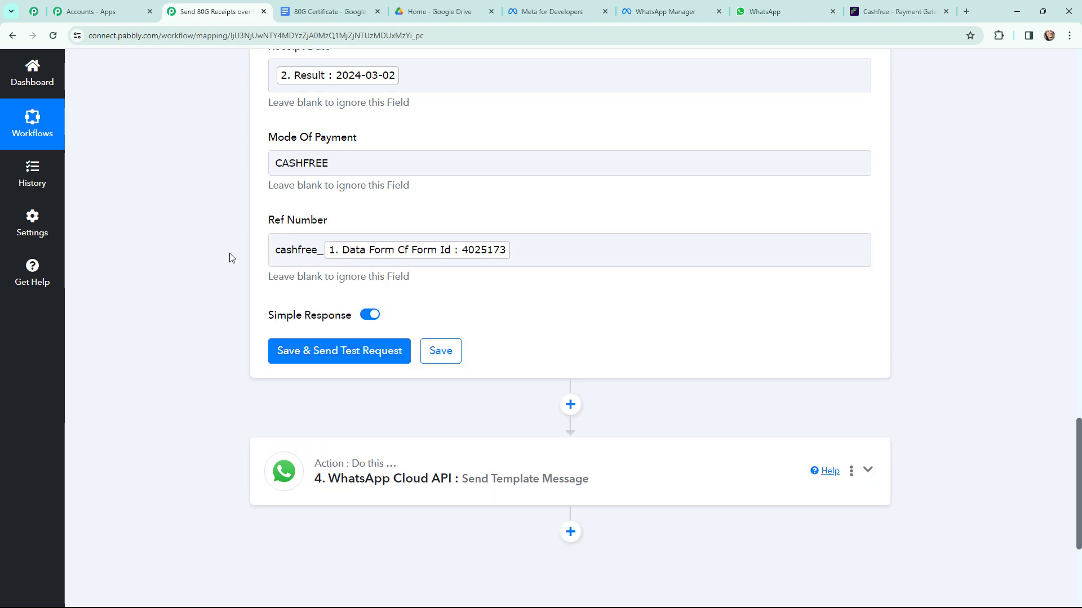
Scroll through the Google Docs step to review all mapped certificate fields.
scroll(232, 256, up, 8)
scroll(230, 258, up, 10)
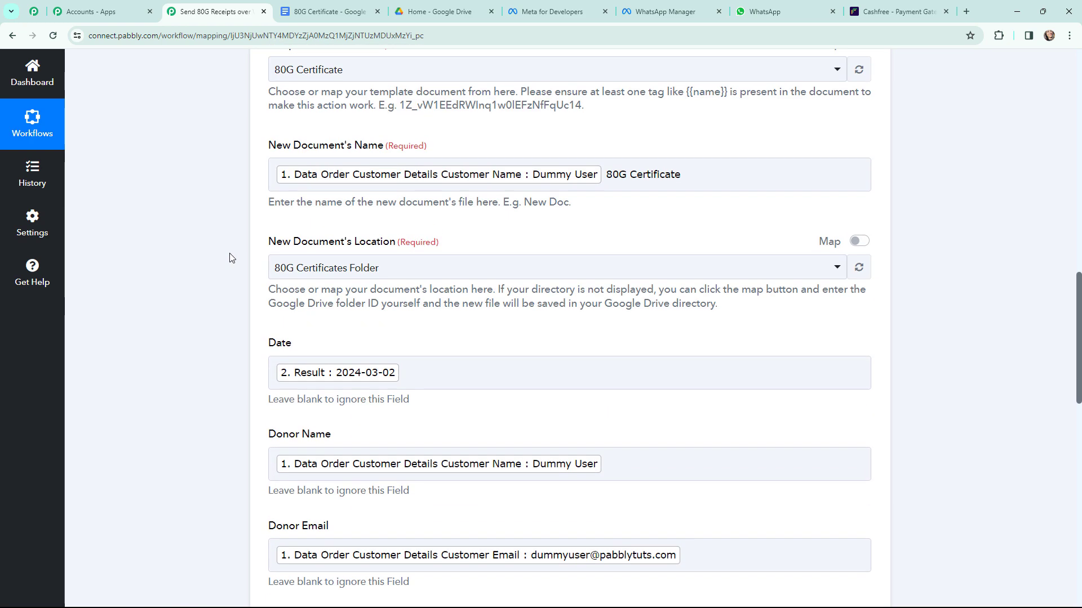
scroll(230, 257, down, 3)
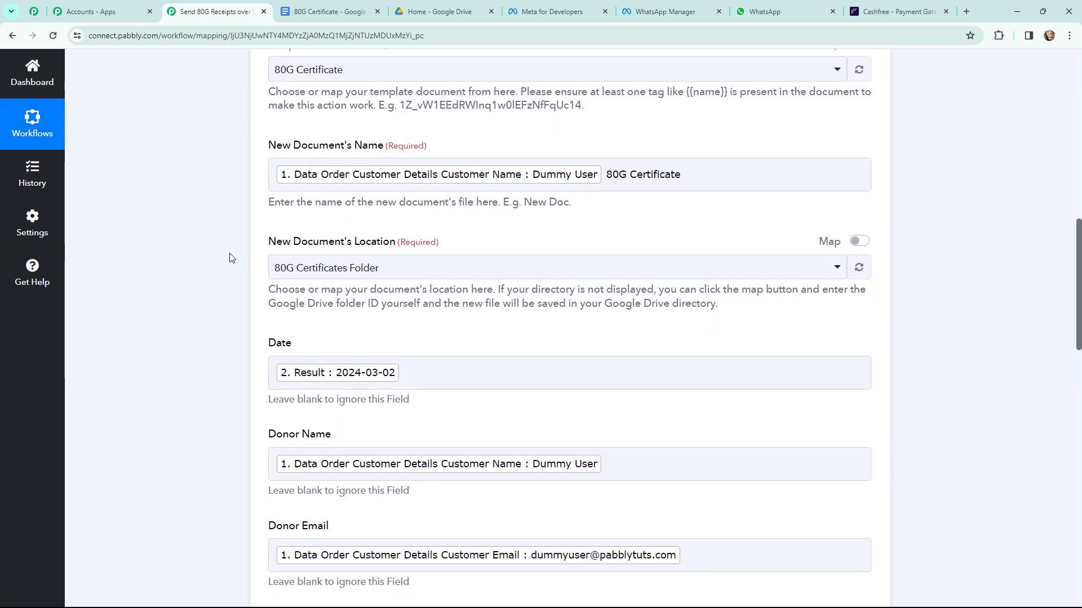
scroll(230, 258, down, 1)
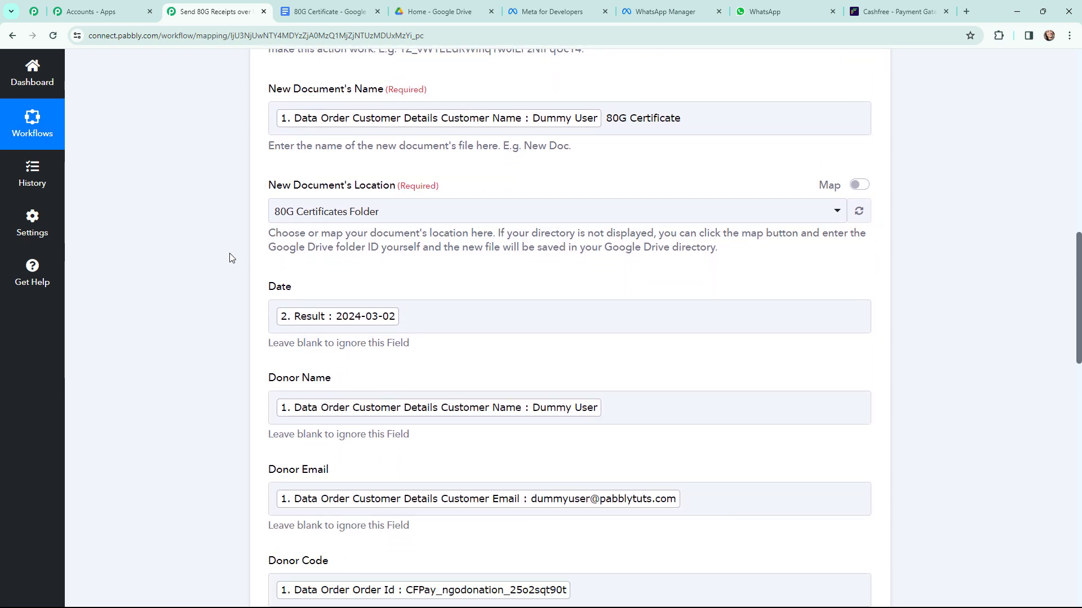
scroll(230, 258, up, 2)
scroll(229, 257, up, 2)
scroll(230, 257, down, 7)
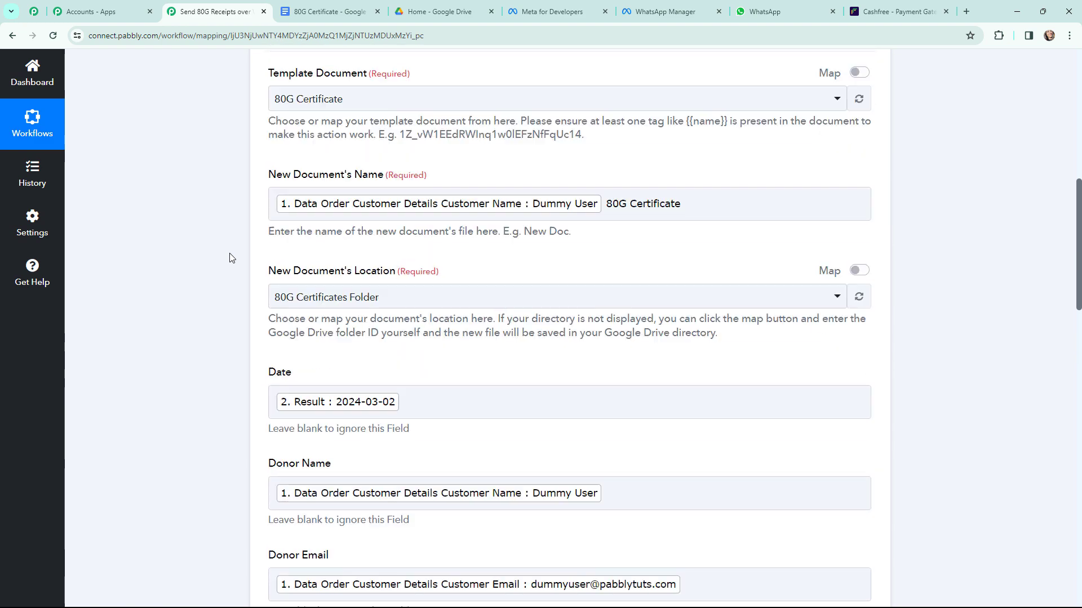
scroll(230, 258, down, 1)
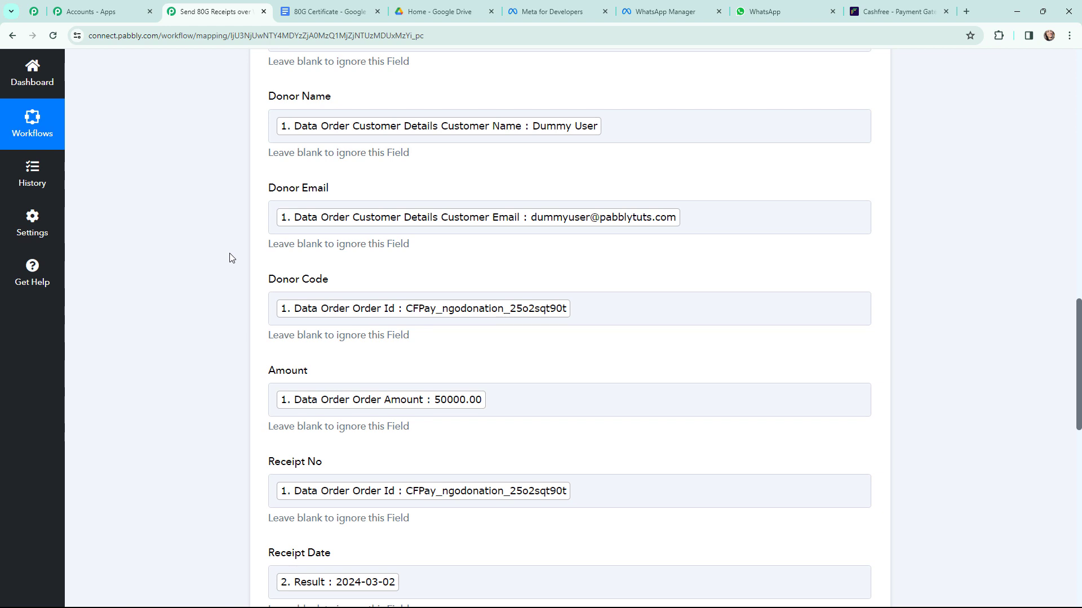
scroll(230, 257, down, 3)
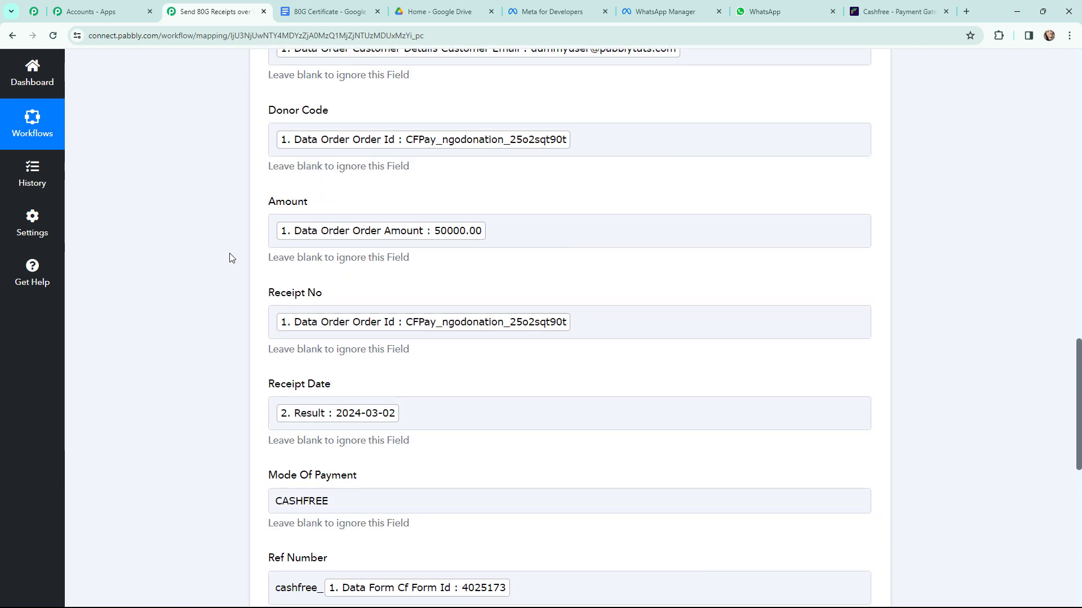
scroll(230, 257, down, 2)
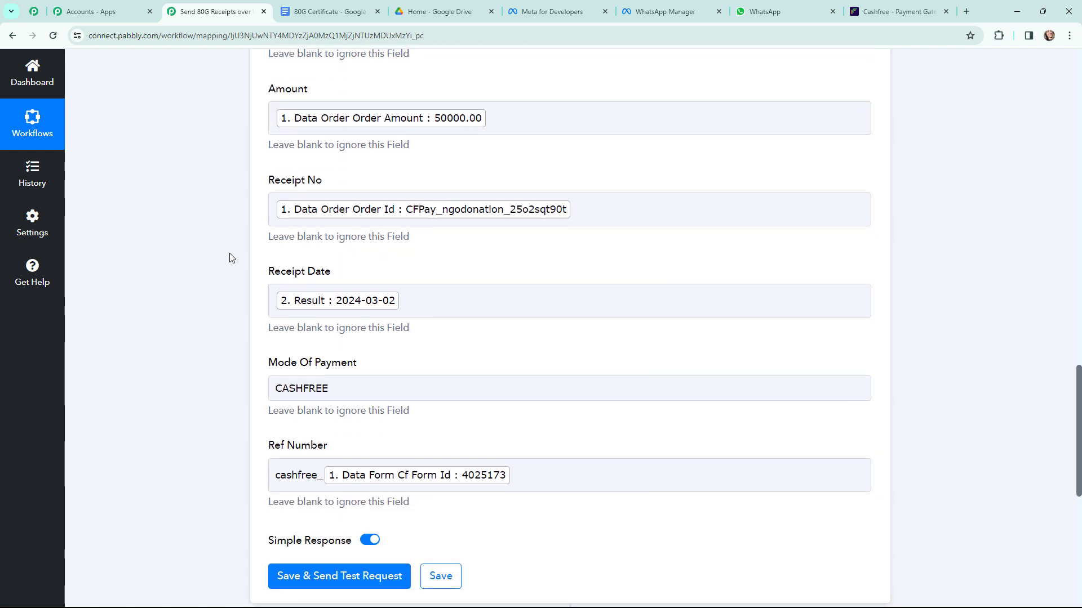
scroll(230, 257, up, 2)
scroll(230, 258, down, 5)
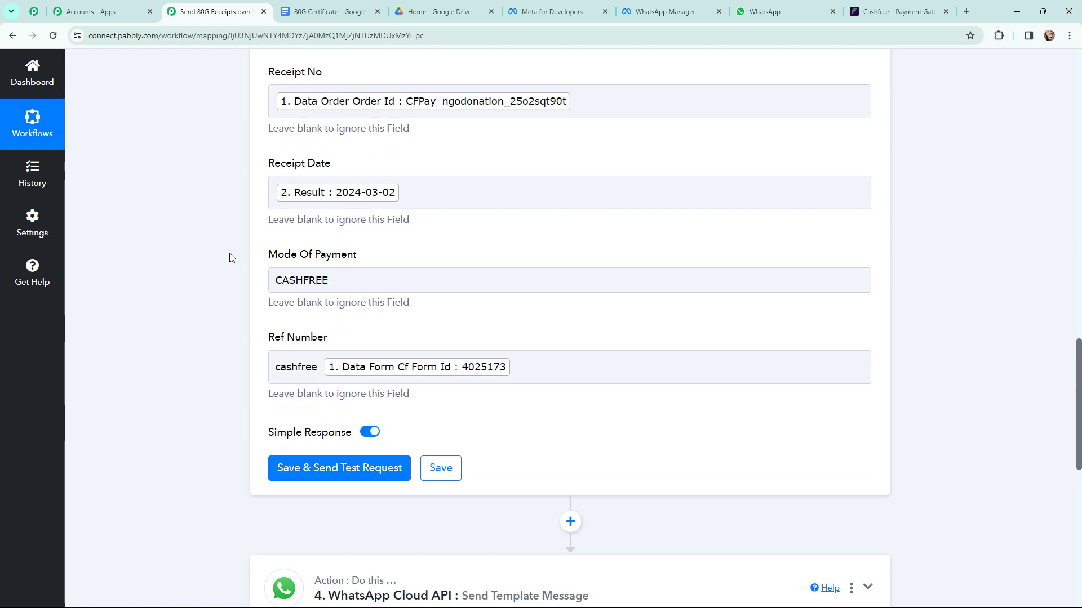
scroll(230, 257, down, 1)
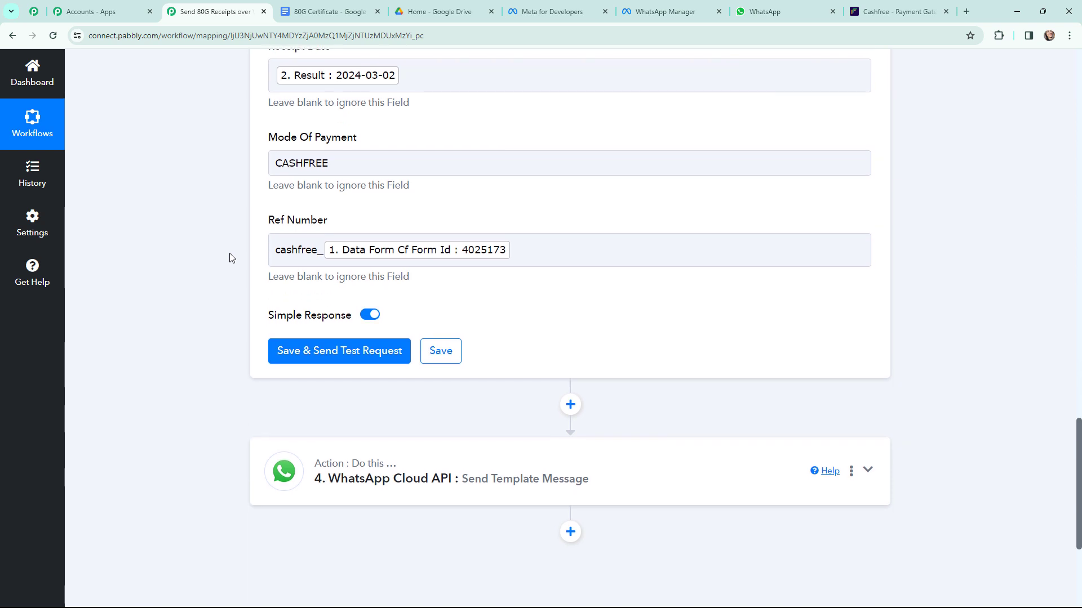
Test the Google Docs step and review the replacement counts and returned DocumentId.
click(337, 355)
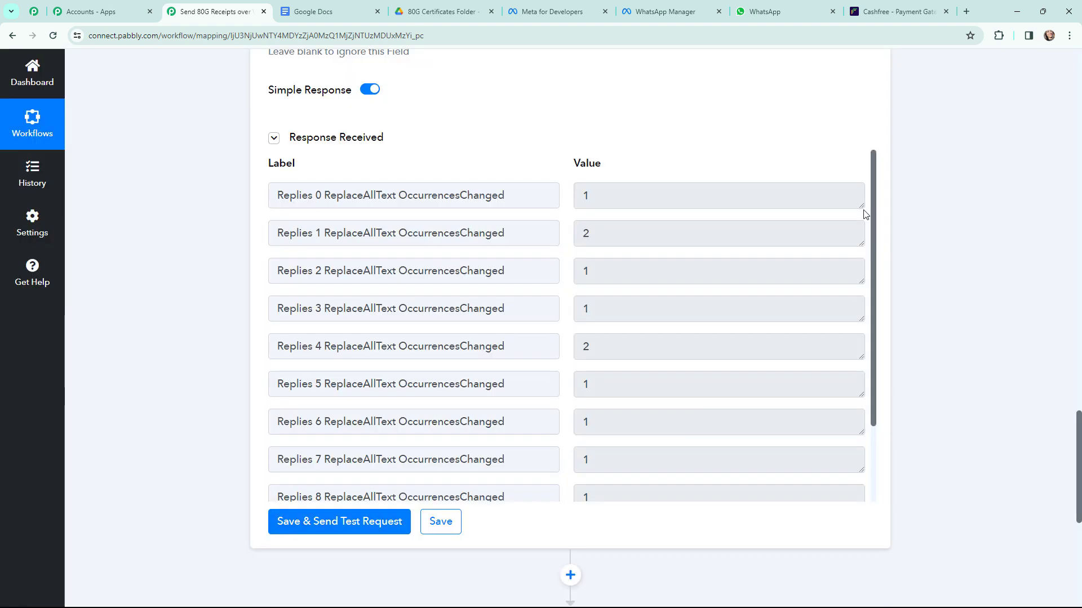
scroll(871, 206, down, 3)
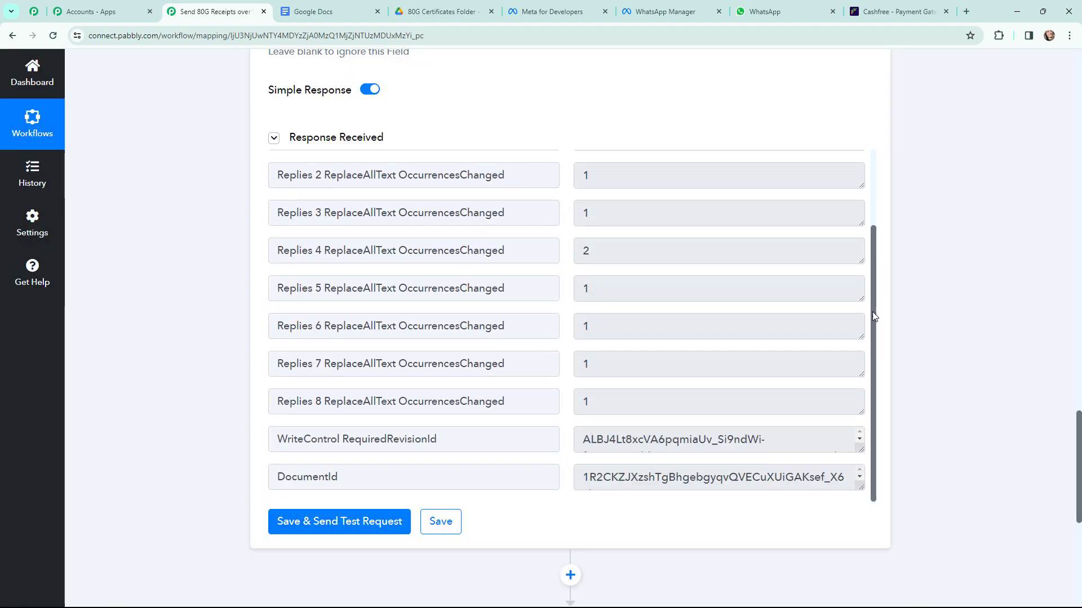
drag(872, 315, 894, 230)
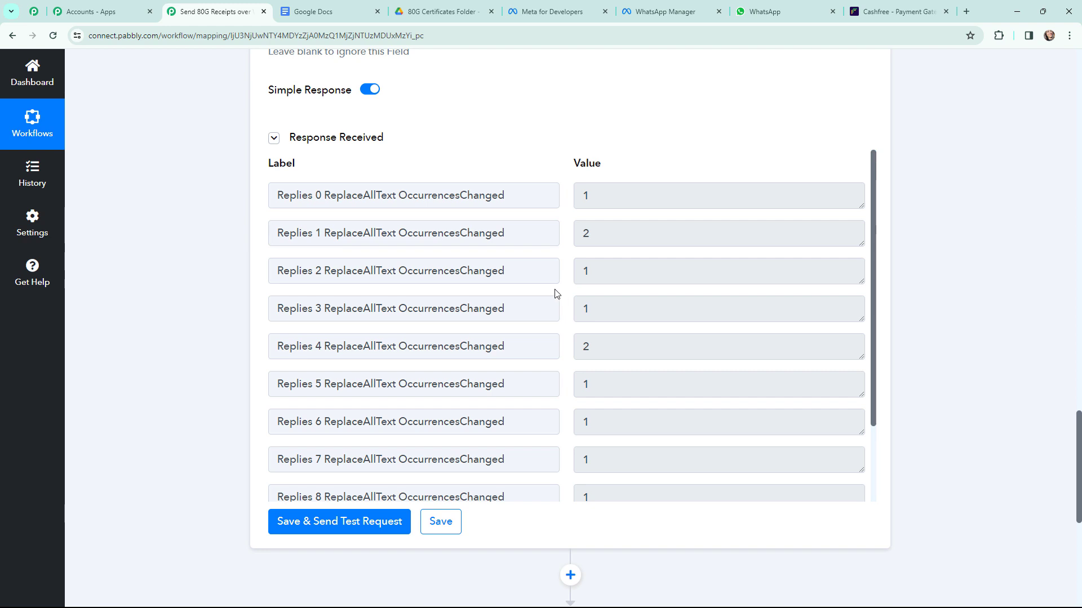
drag(873, 253, 868, 328)
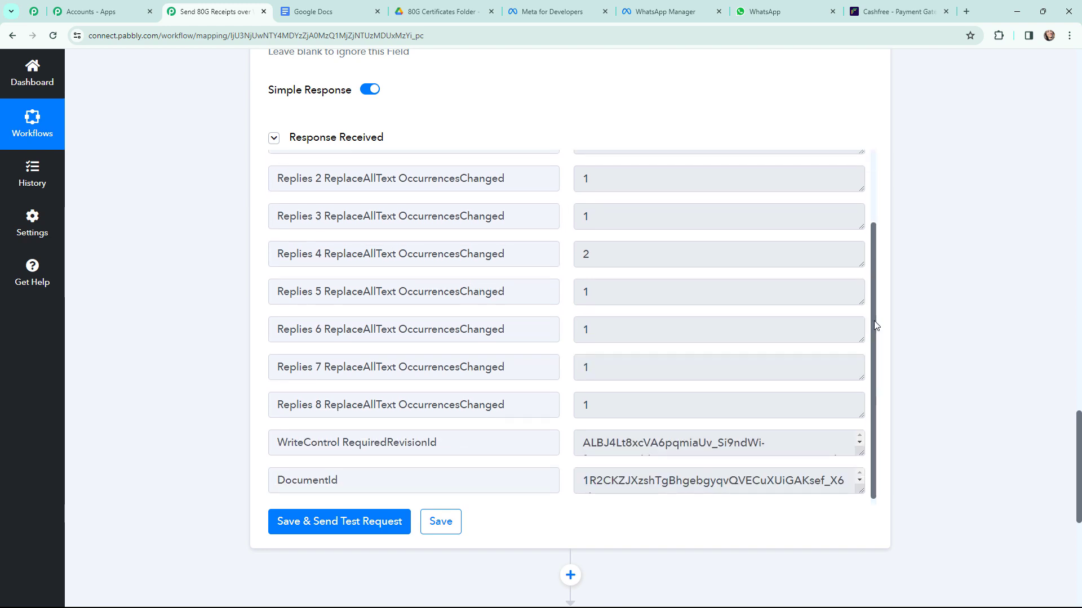
Open and review the generated Dummy User 80G Certificate, then view the 80G Certificates Folder.
click(331, 15)
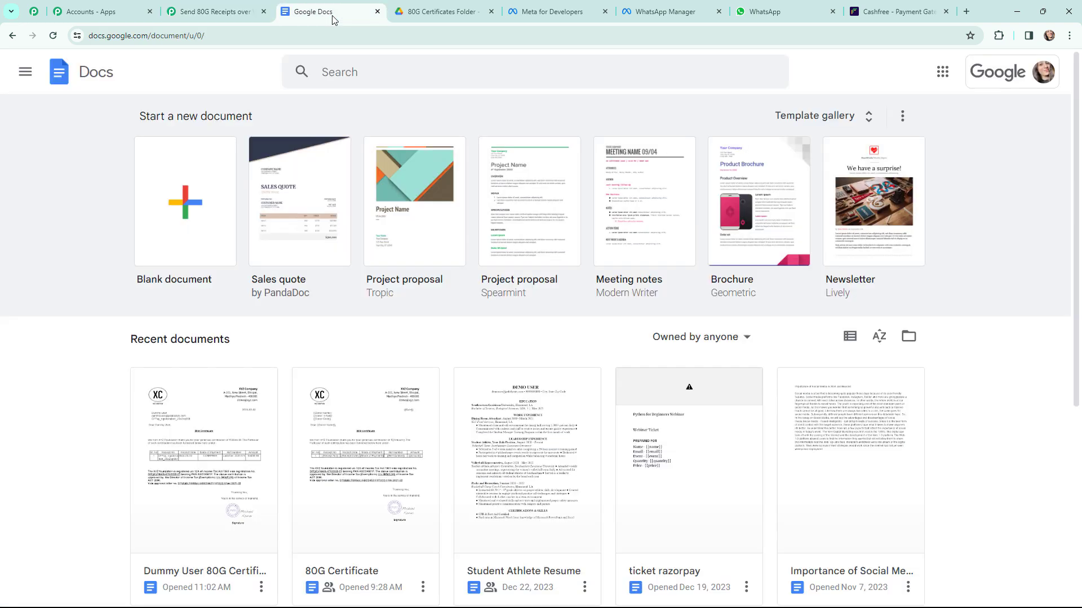
click(213, 416)
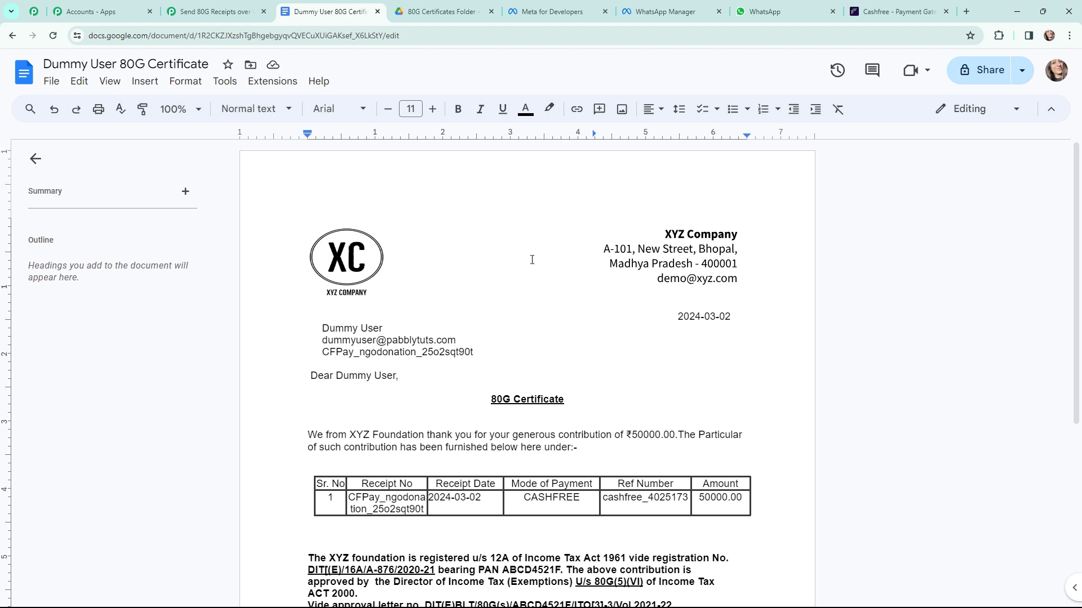
scroll(555, 267, down, 4)
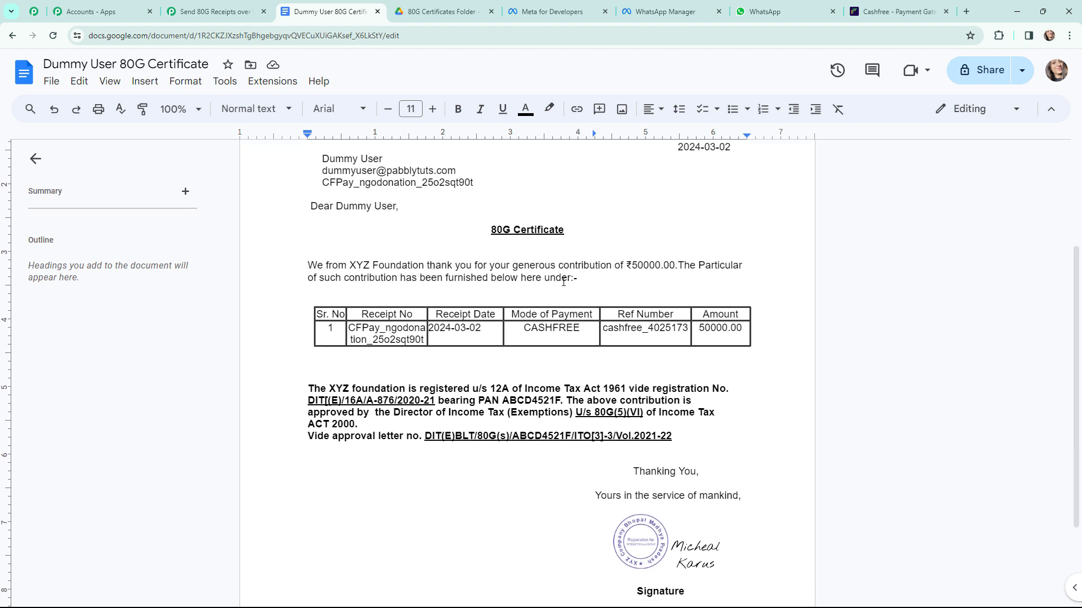
scroll(536, 321, up, 4)
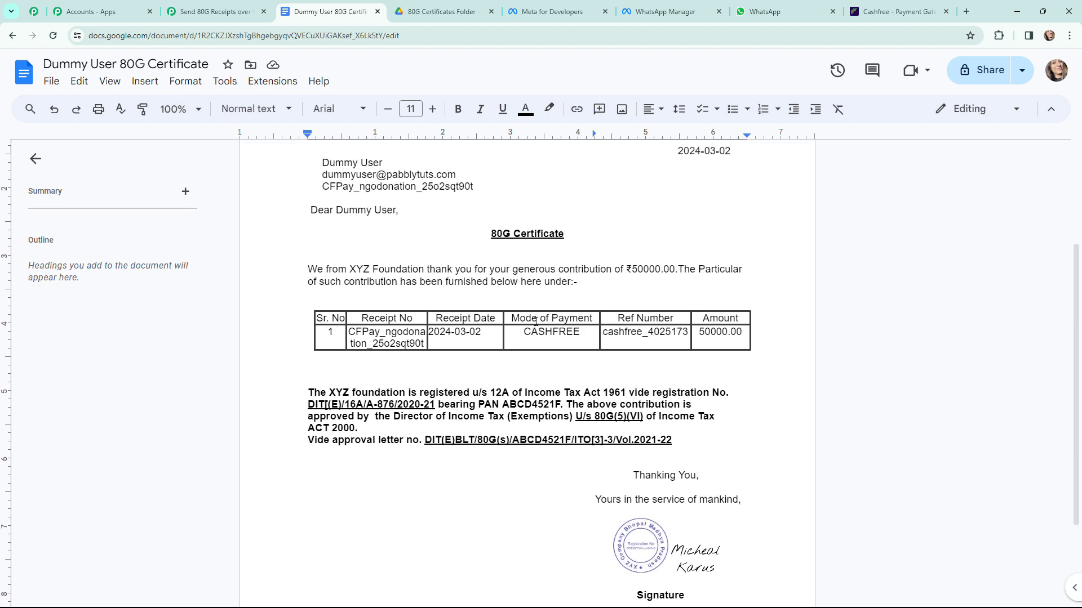
scroll(529, 257, down, 2)
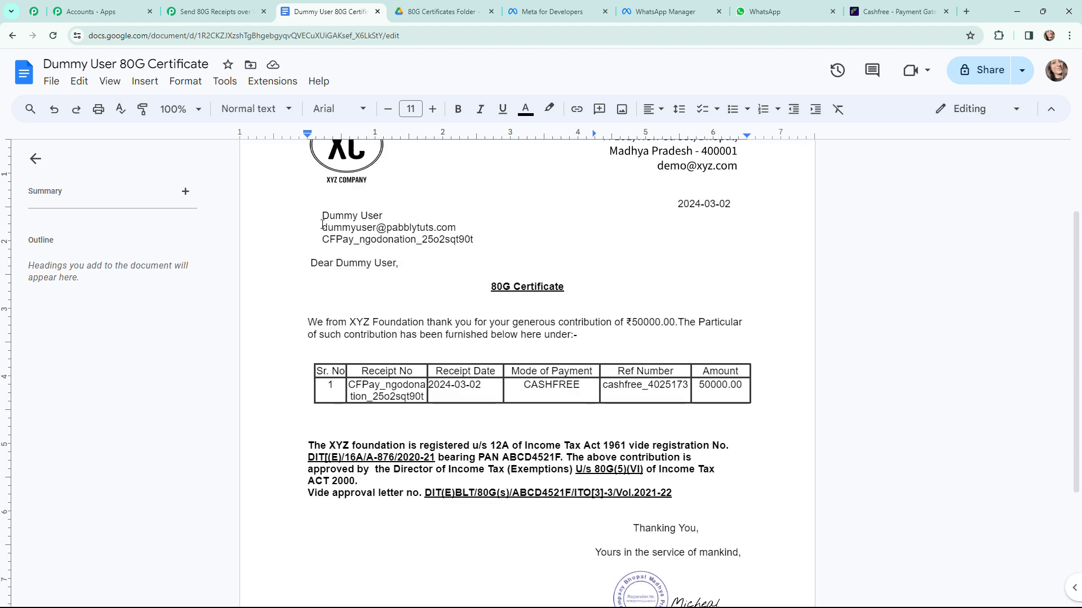
scroll(563, 278, down, 1)
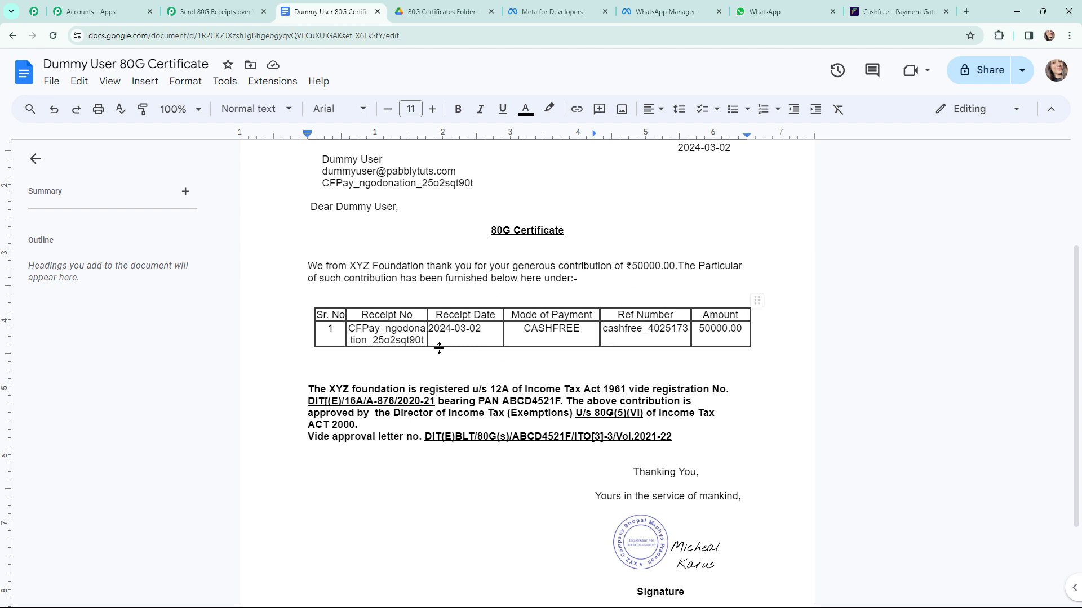
key(ctrl+Tab)
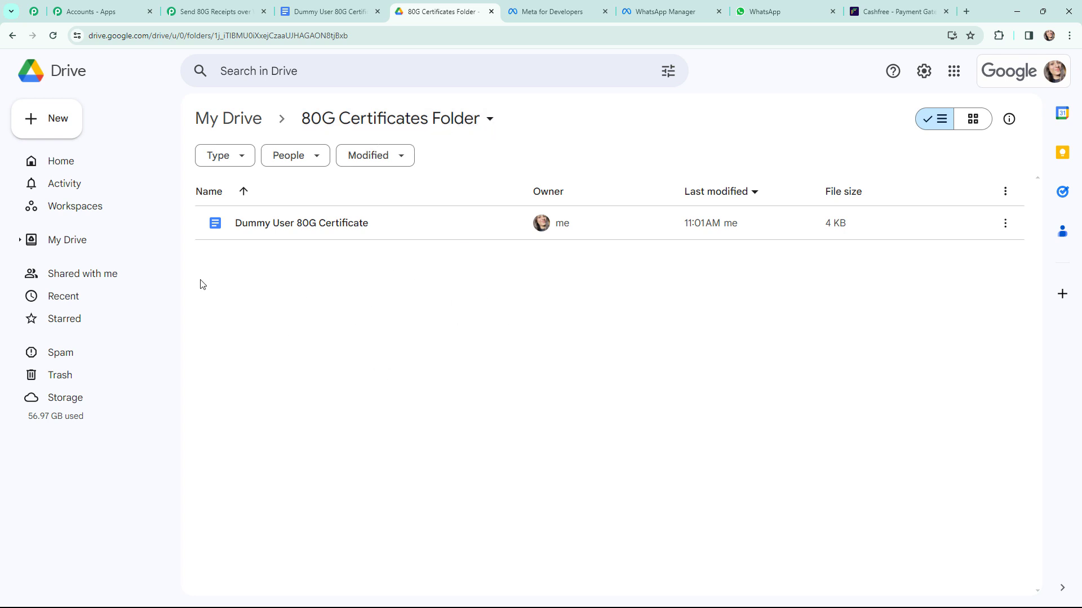
Scroll the Dummy User 80G Certificate back to its letterhead and return to the Pabbly workflow.
click(224, 11)
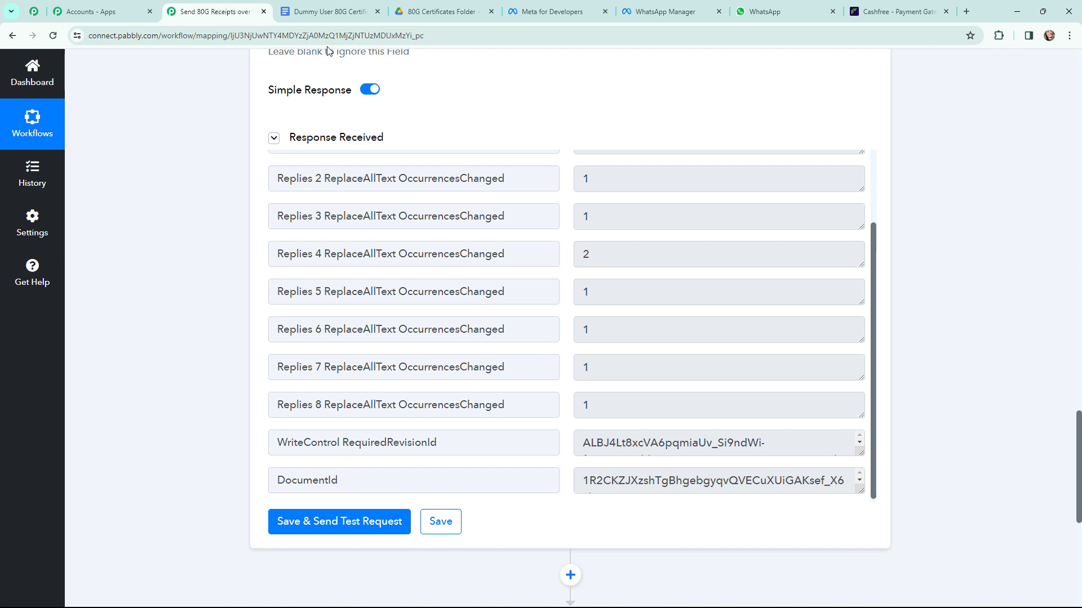
click(337, 10)
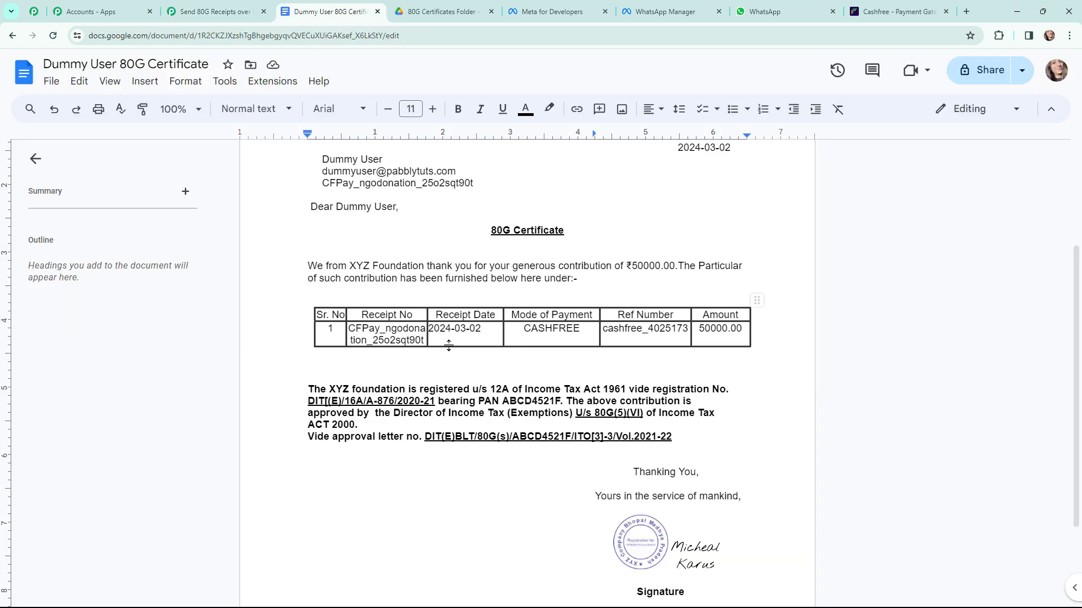
scroll(565, 265, up, 3)
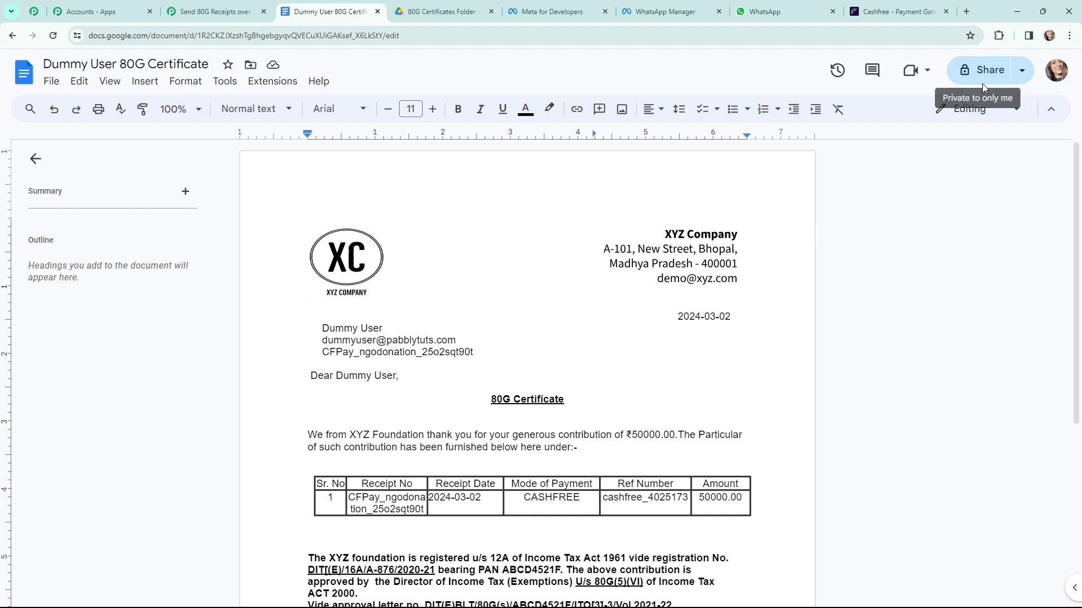
click(228, 11)
Insert a Google Drive 'Share a File With Anyone' step before the WhatsApp step and begin connecting.
scroll(196, 180, down, 6)
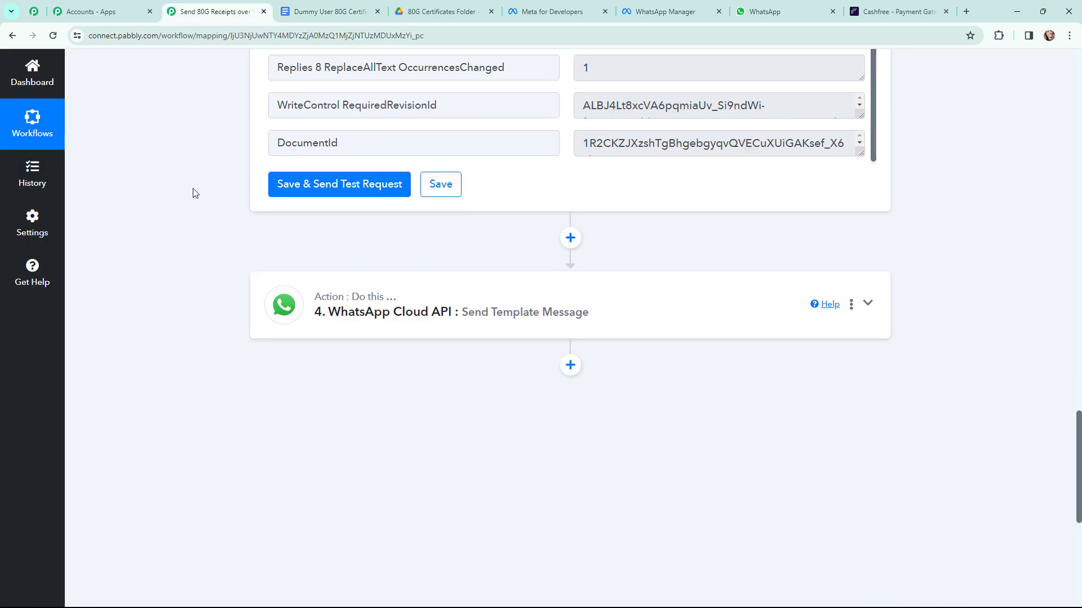
click(570, 238)
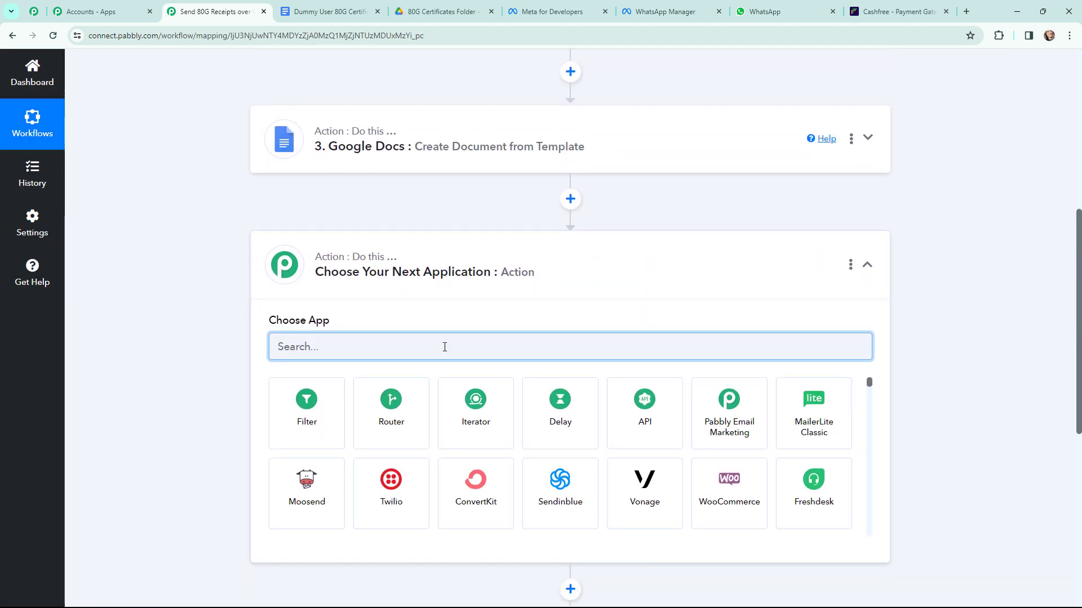
text(google)
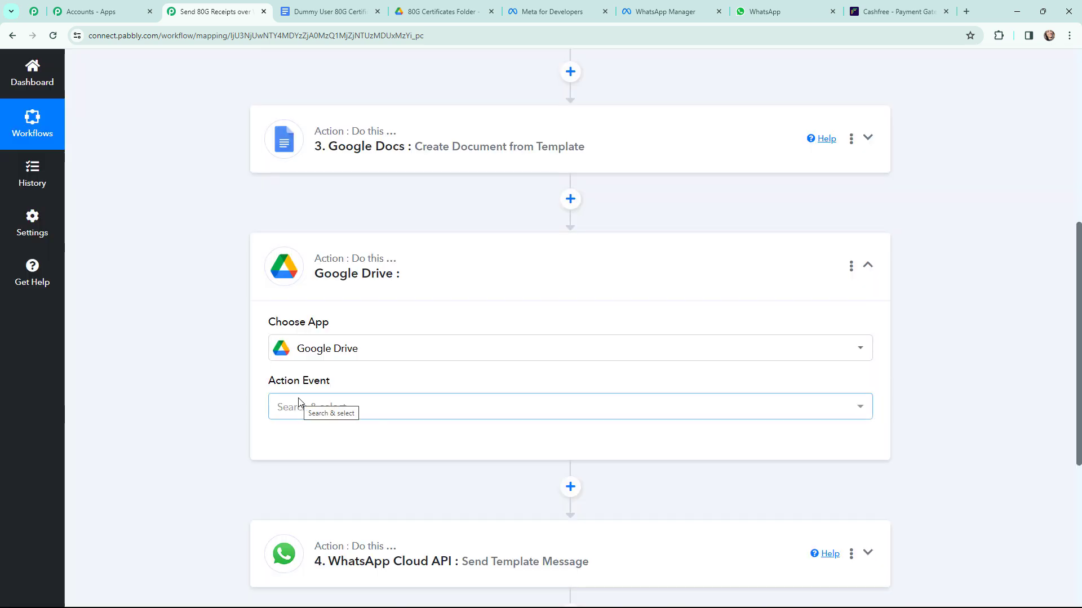
click(298, 405)
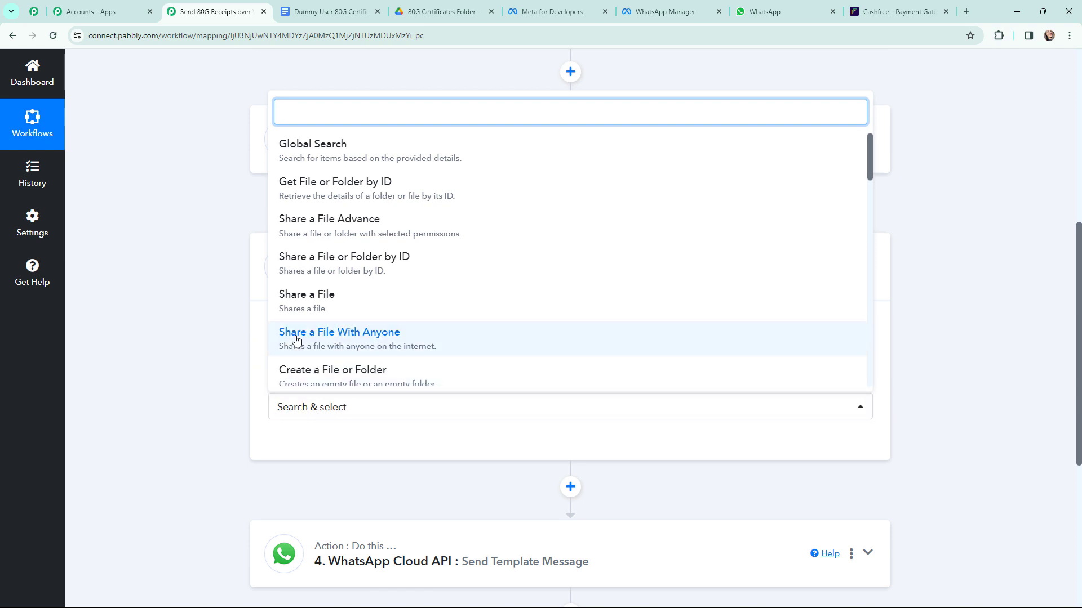
click(406, 337)
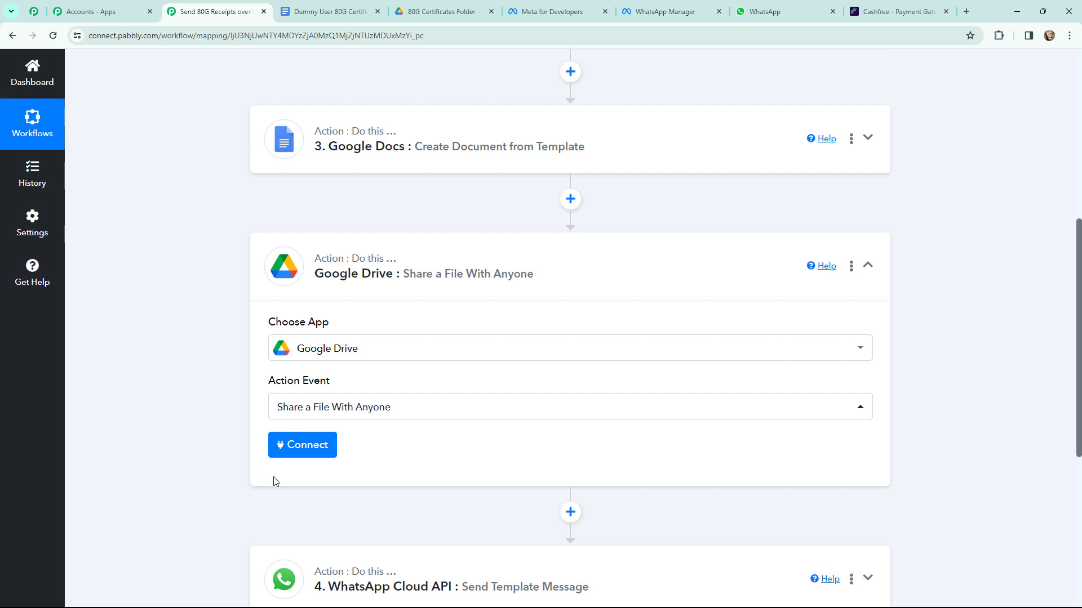
click(302, 447)
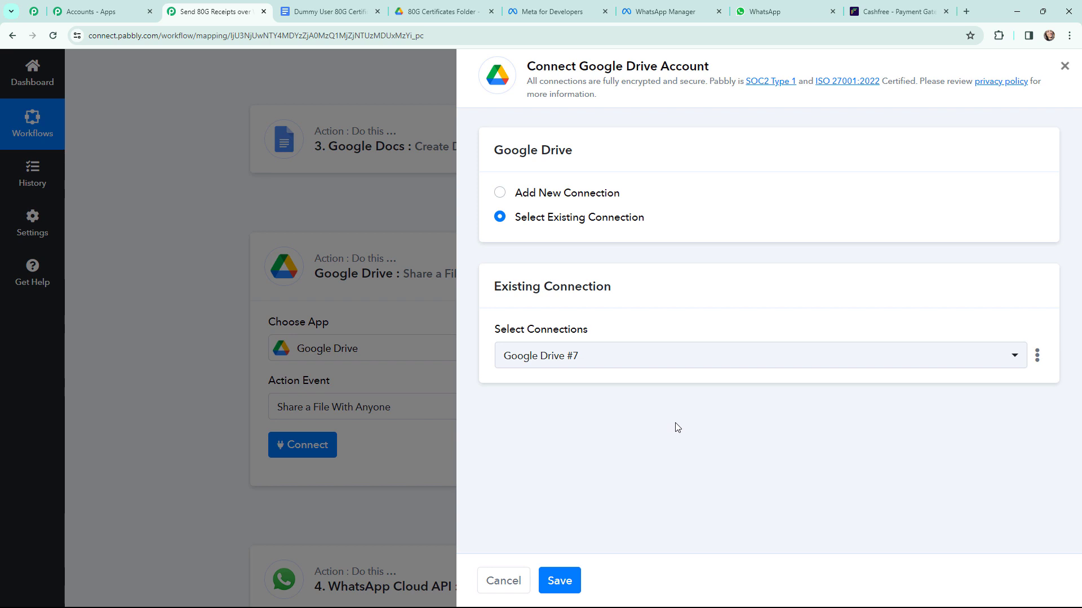
Save the Google Drive connection and map File ID to step 3's DocumentId.
click(558, 580)
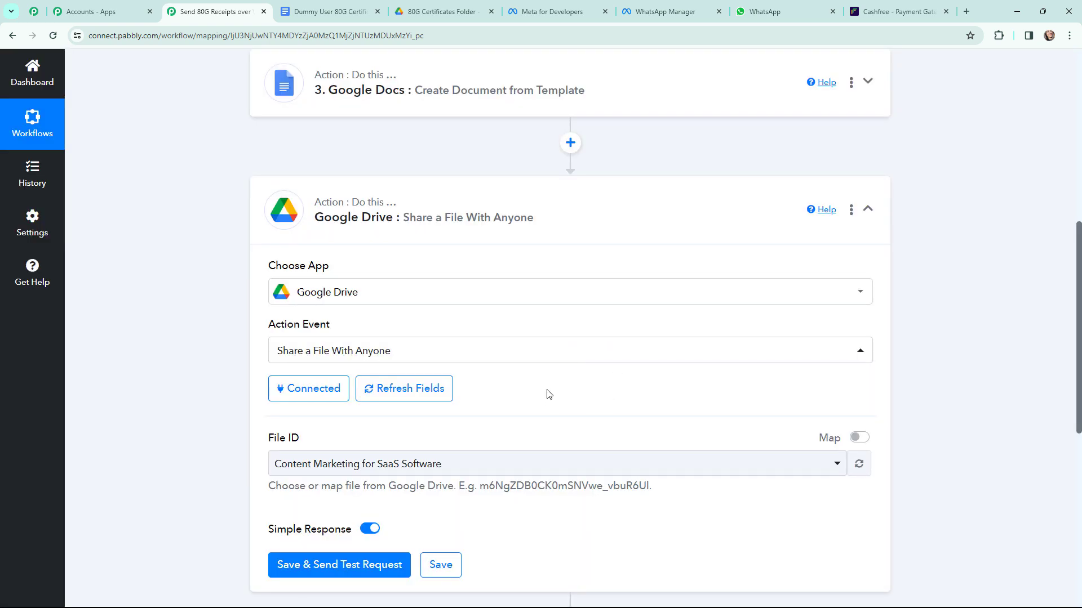
scroll(548, 392, down, 1)
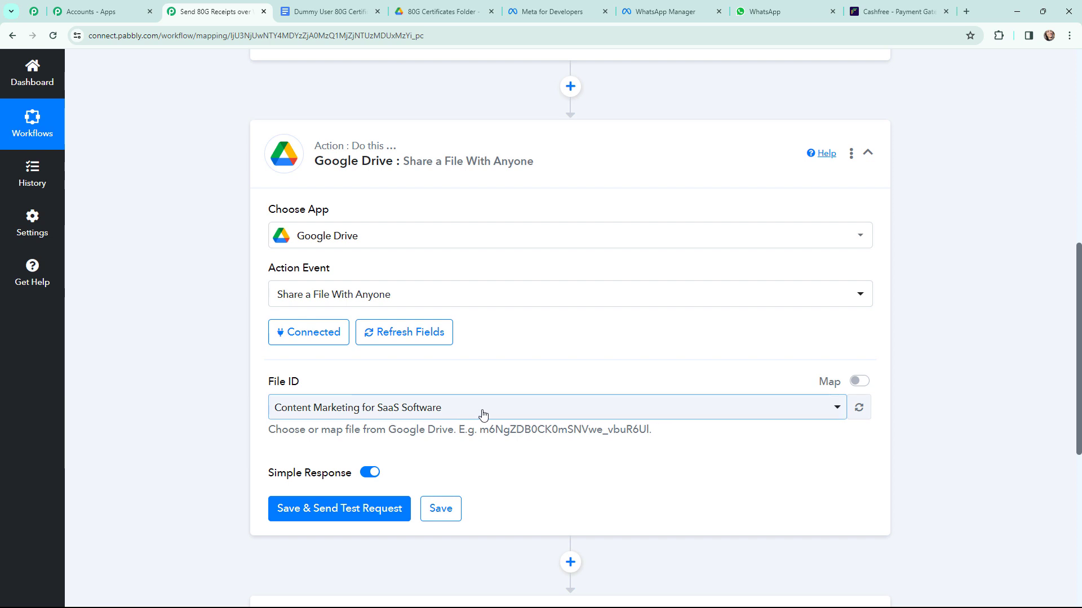
click(812, 407)
click(182, 397)
click(858, 381)
drag(616, 406, 219, 416)
key(BackSpace)
scroll(205, 394, down, 3)
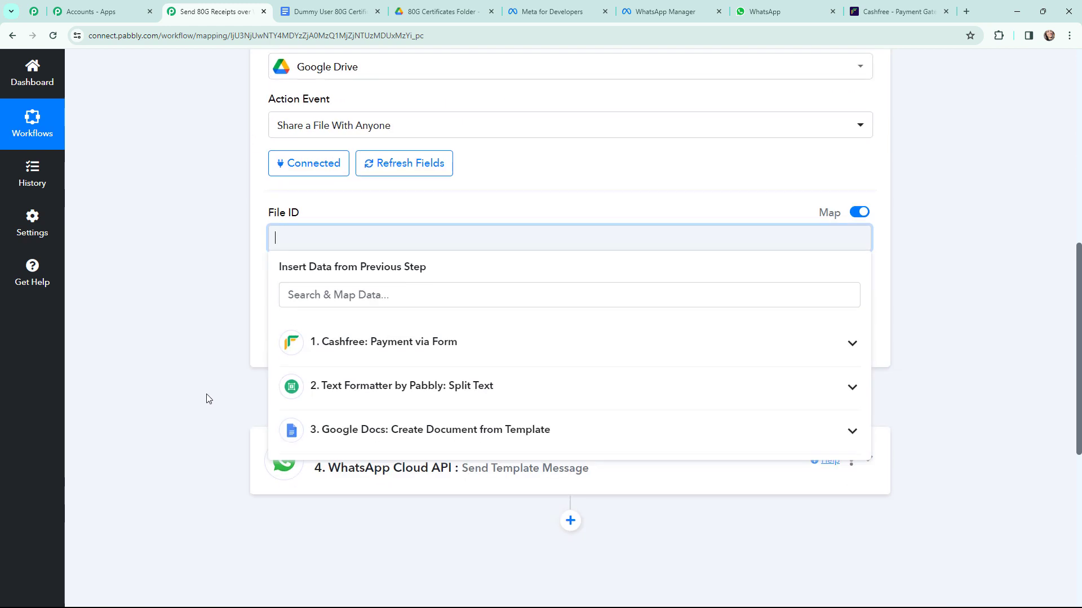
click(463, 430)
scroll(556, 475, down, 3)
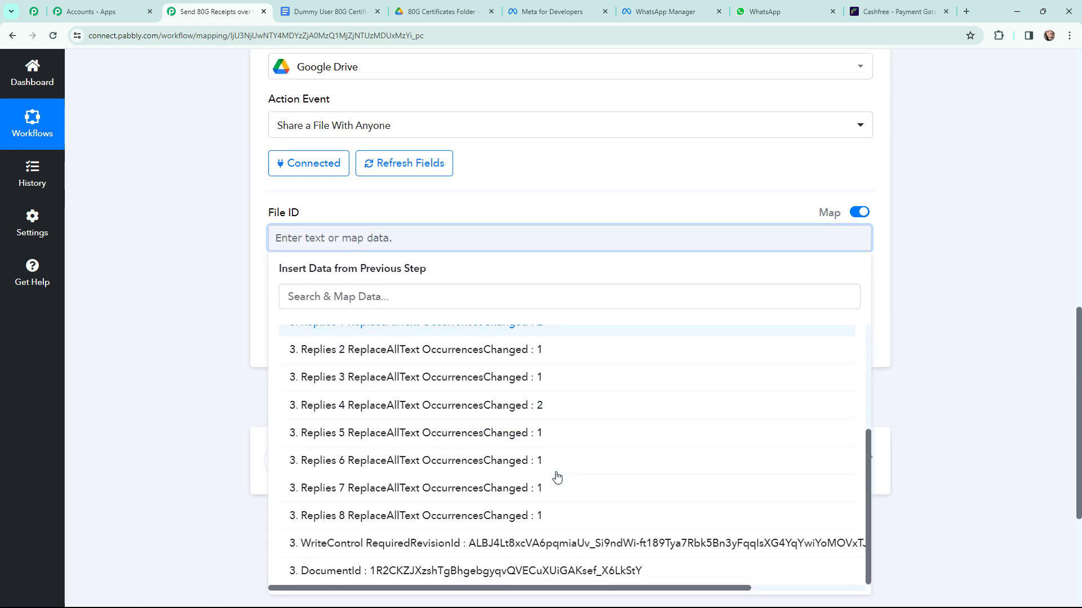
click(576, 570)
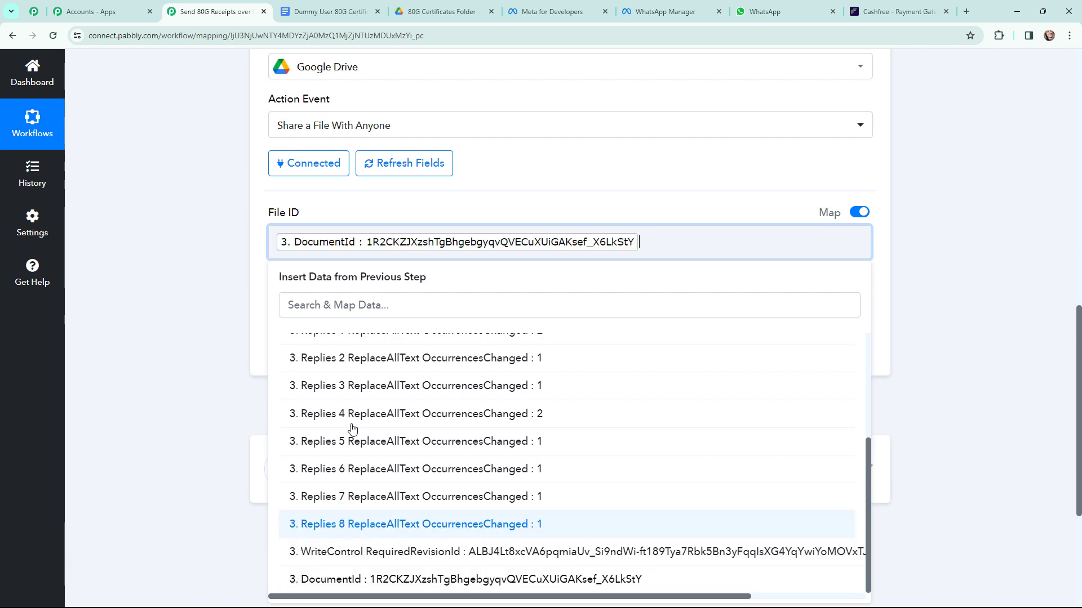
click(196, 319)
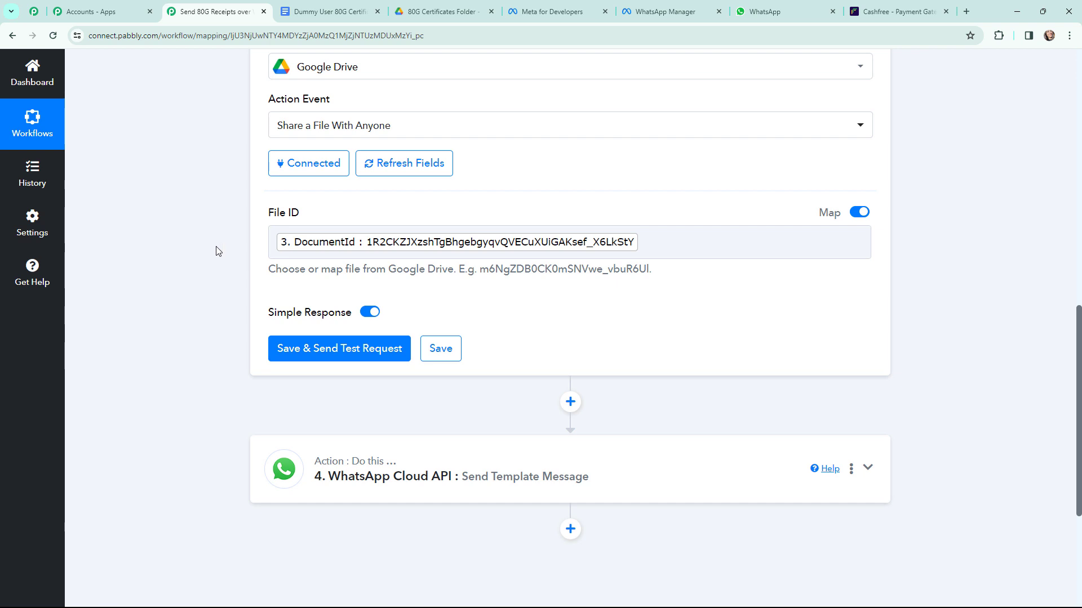
Test the Drive sharing step and select the returned Application/pdf export link.
click(332, 353)
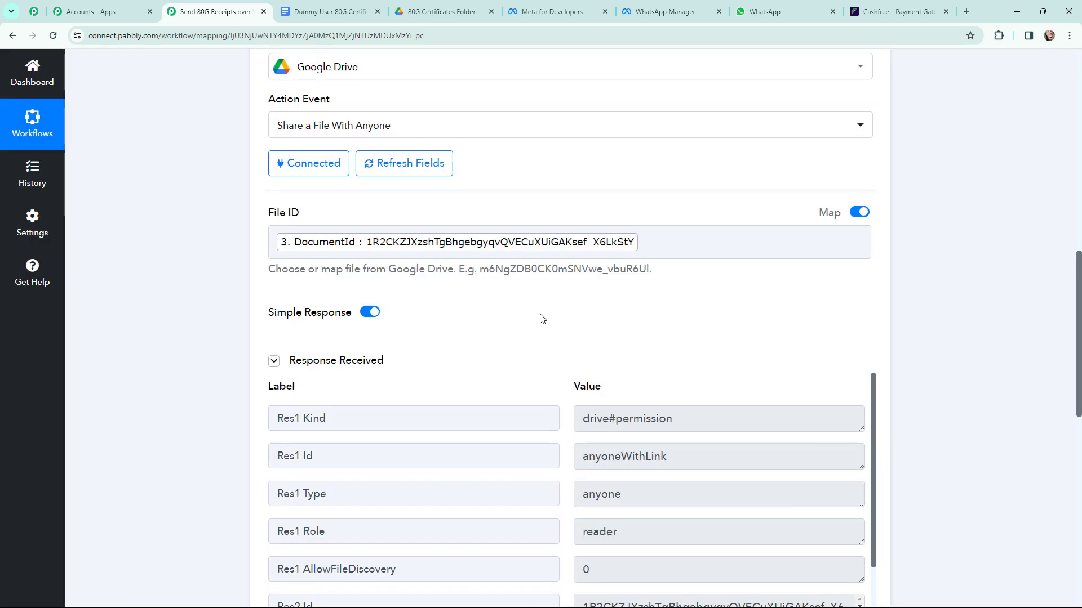
scroll(541, 318, down, 2)
scroll(561, 240, down, 1)
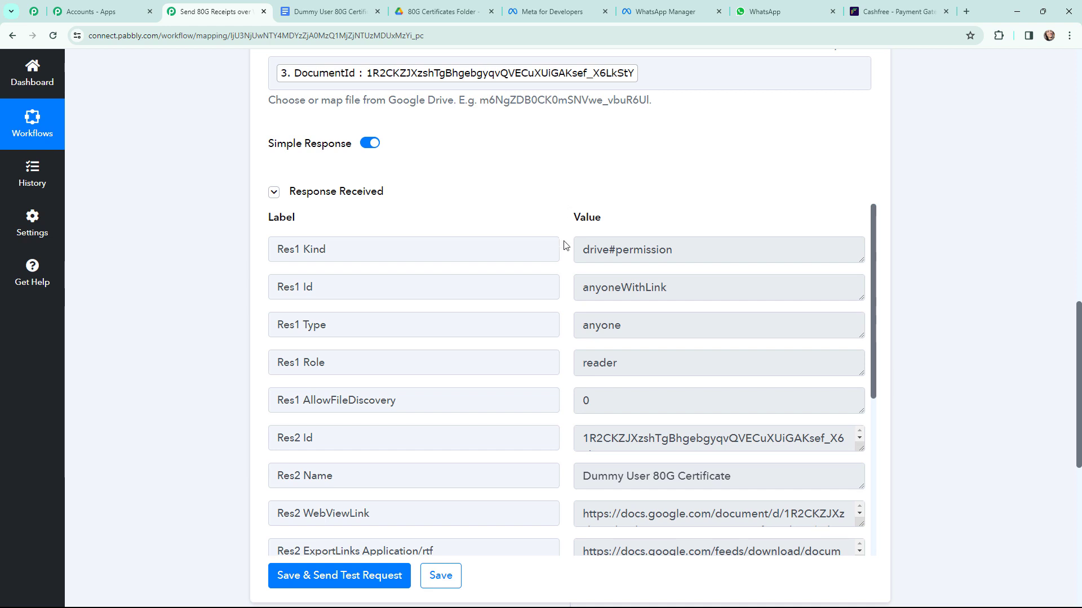
drag(874, 248, 877, 387)
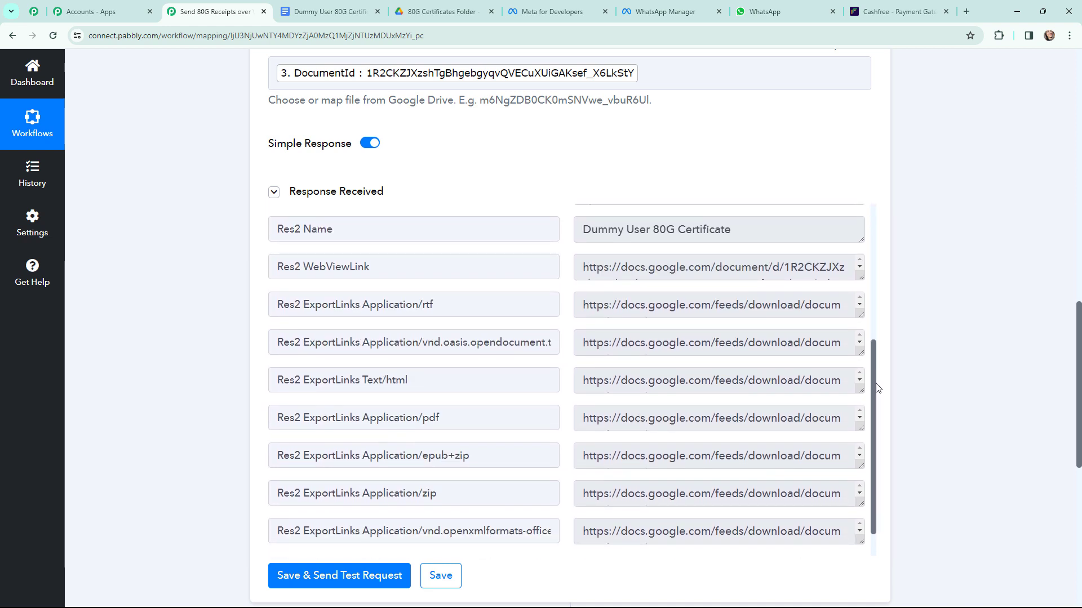
scroll(935, 268, down, 2)
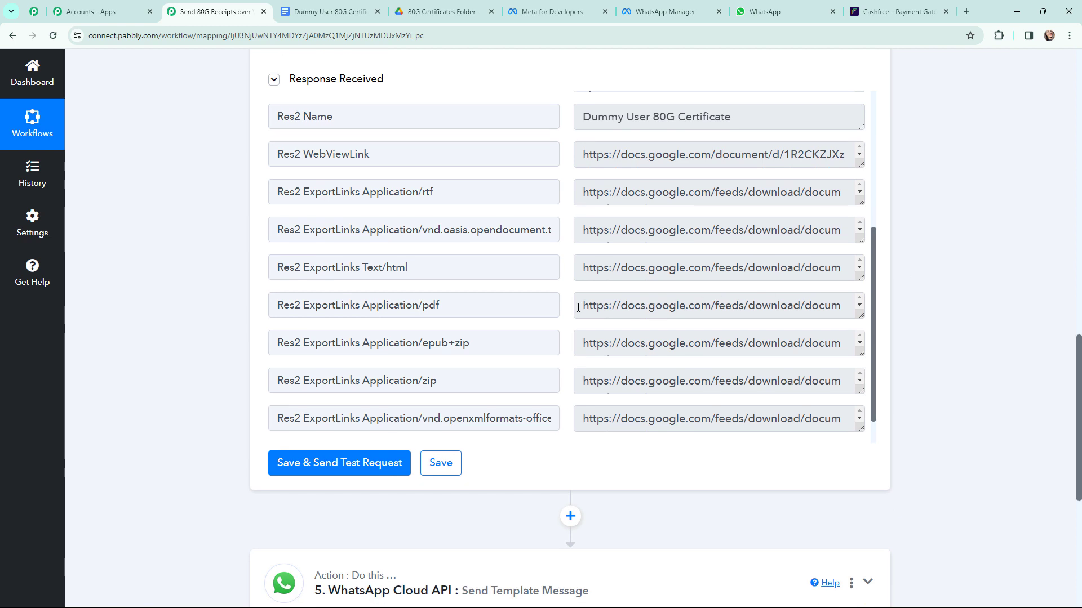
drag(581, 308, 873, 319)
click(925, 319)
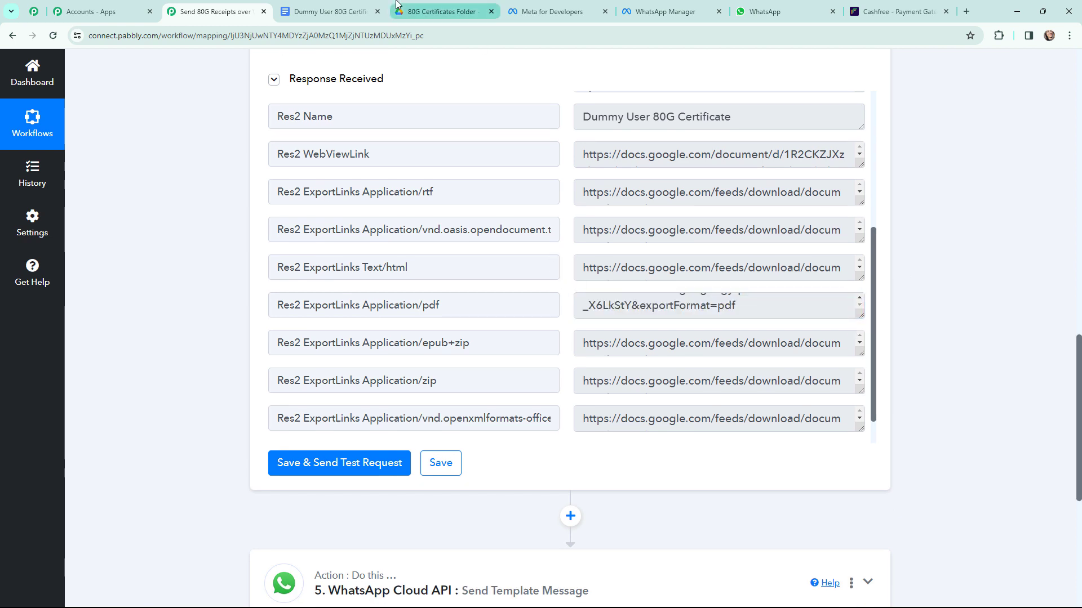
click(442, 11)
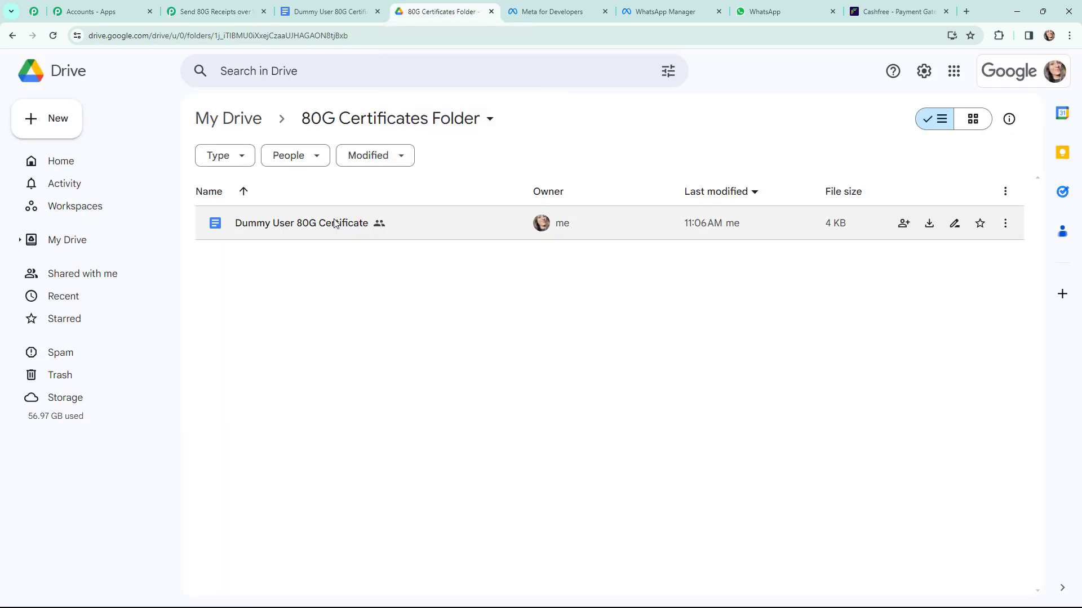
Open Dummy User 80G Certificate from the Drive folder and scroll to the ₹50000.00 receipt table.
double_click(335, 223)
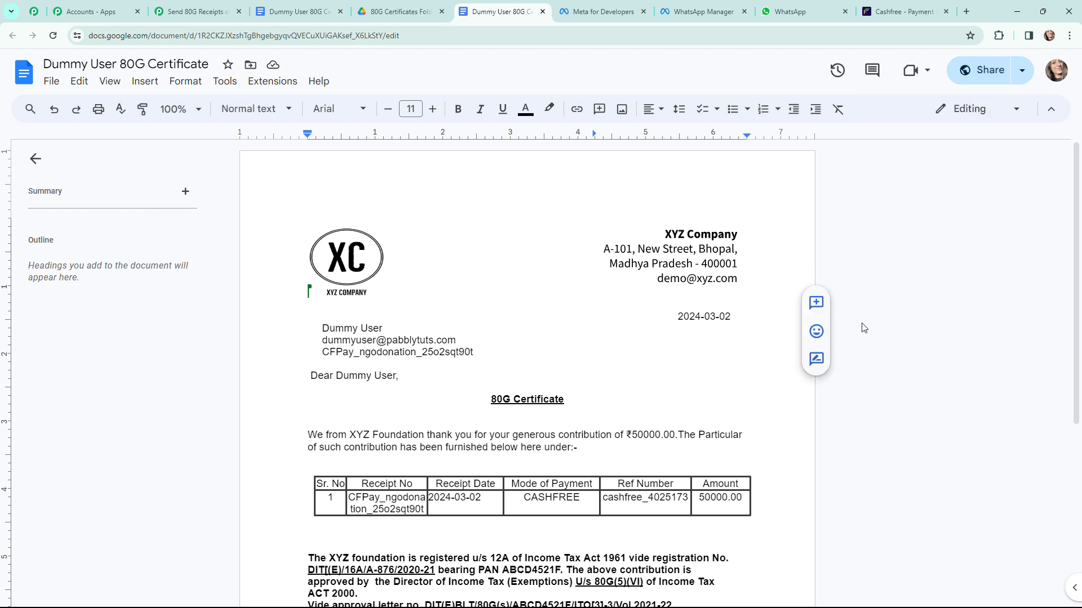
scroll(865, 328, down, 2)
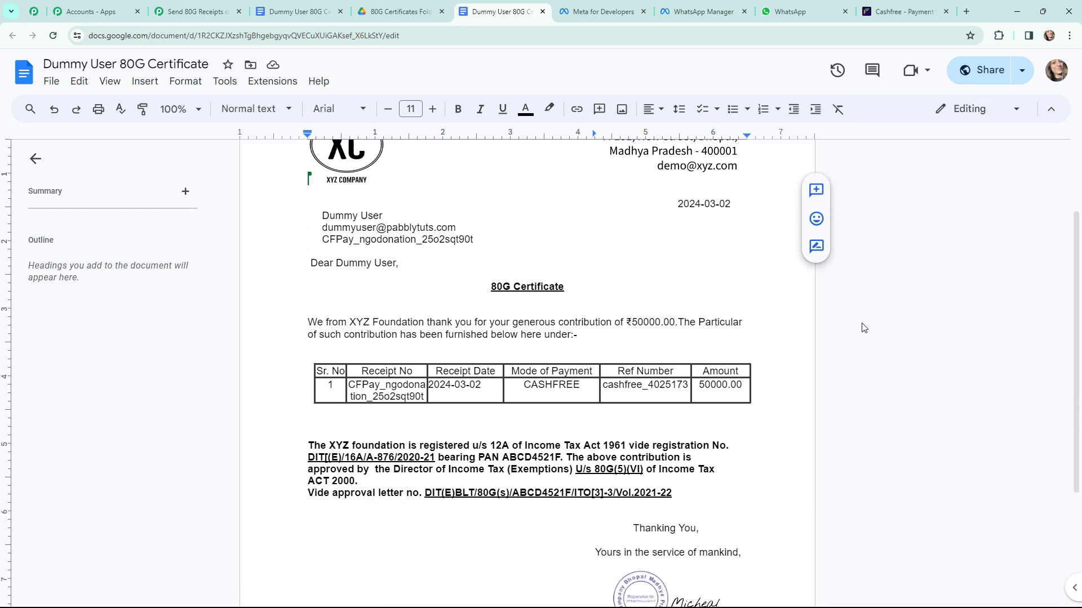
In the 80G receipts workflow, expand the WhatsApp Cloud API step and start a new account connection.
click(197, 11)
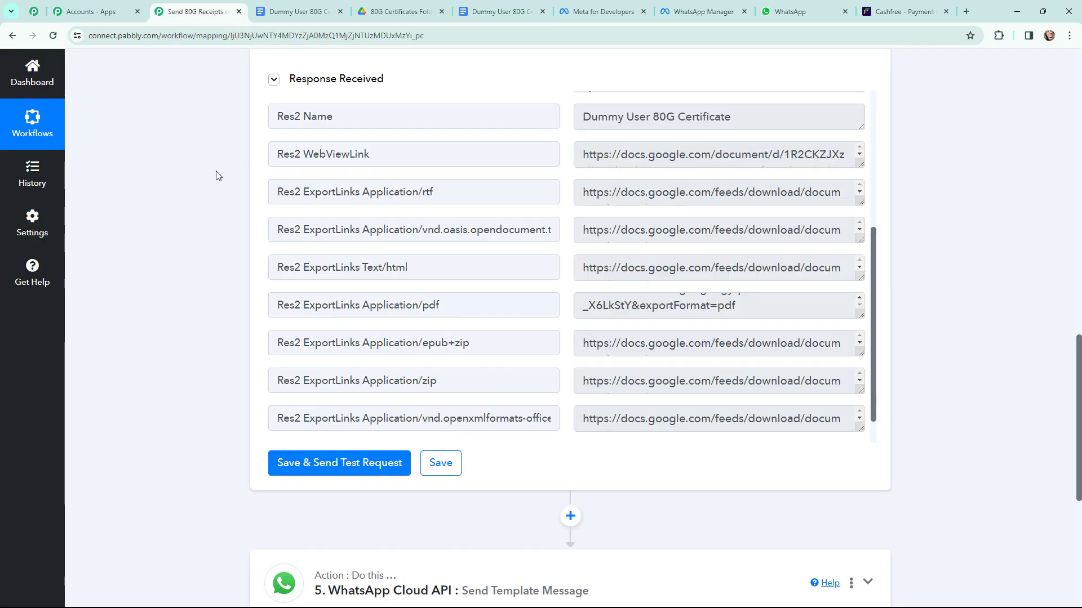
scroll(215, 175, down, 5)
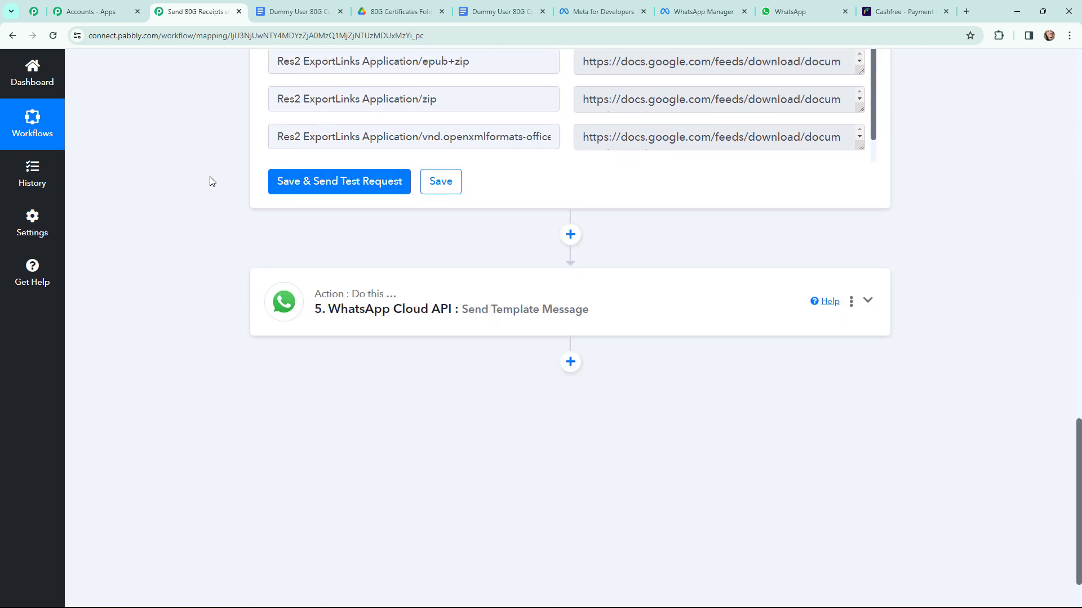
click(264, 334)
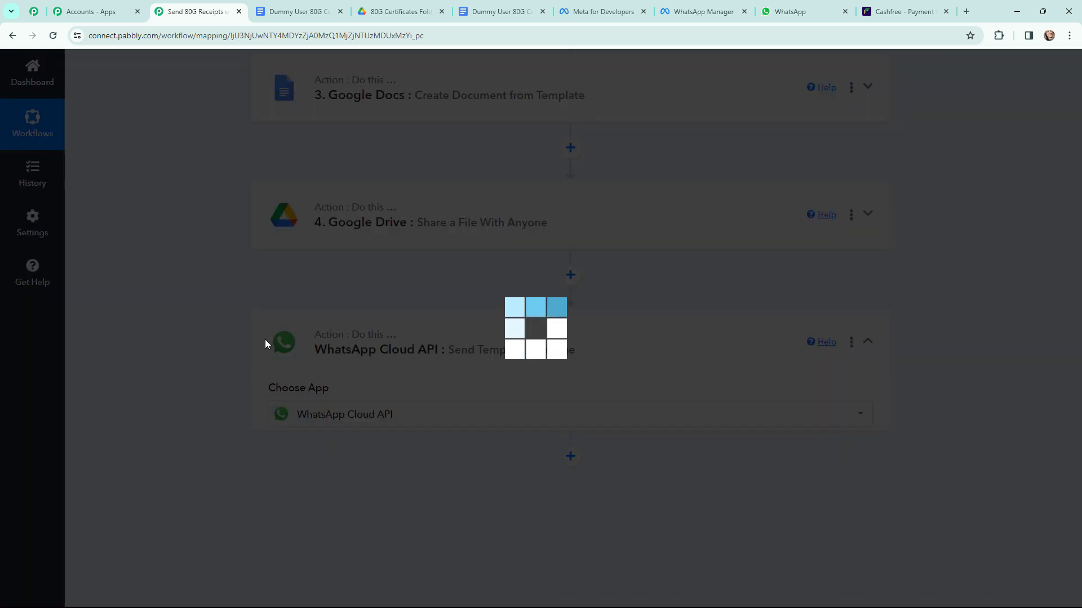
scroll(193, 305, down, 3)
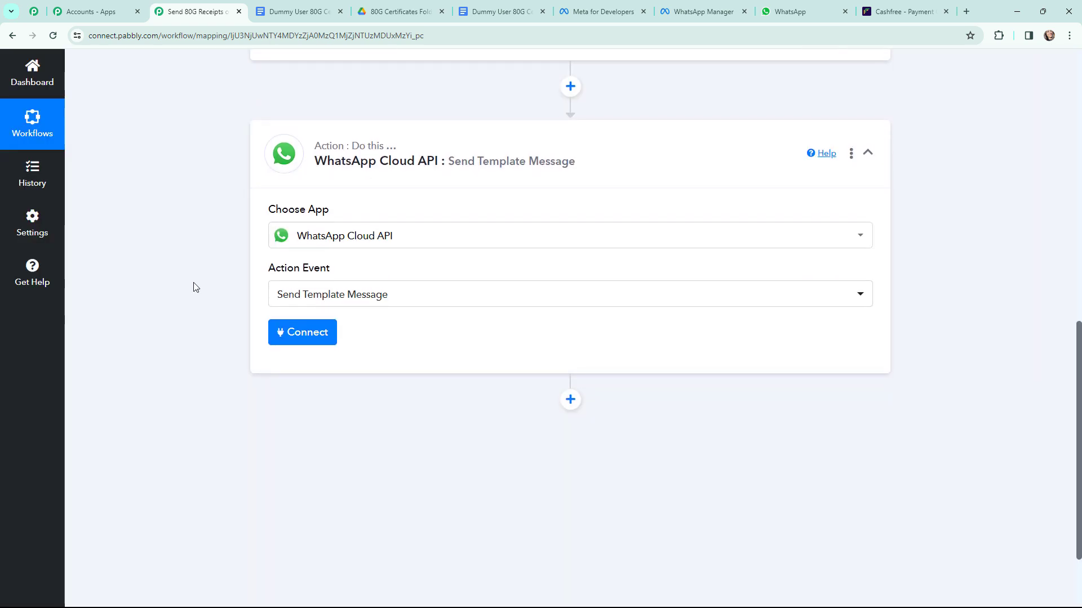
click(294, 336)
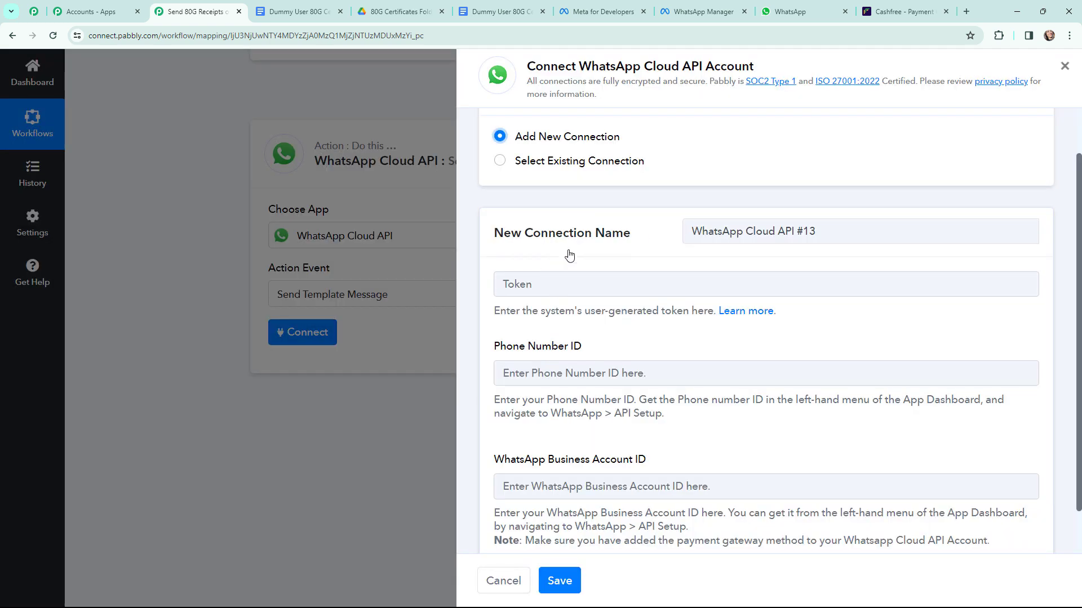
scroll(569, 255, down, 1)
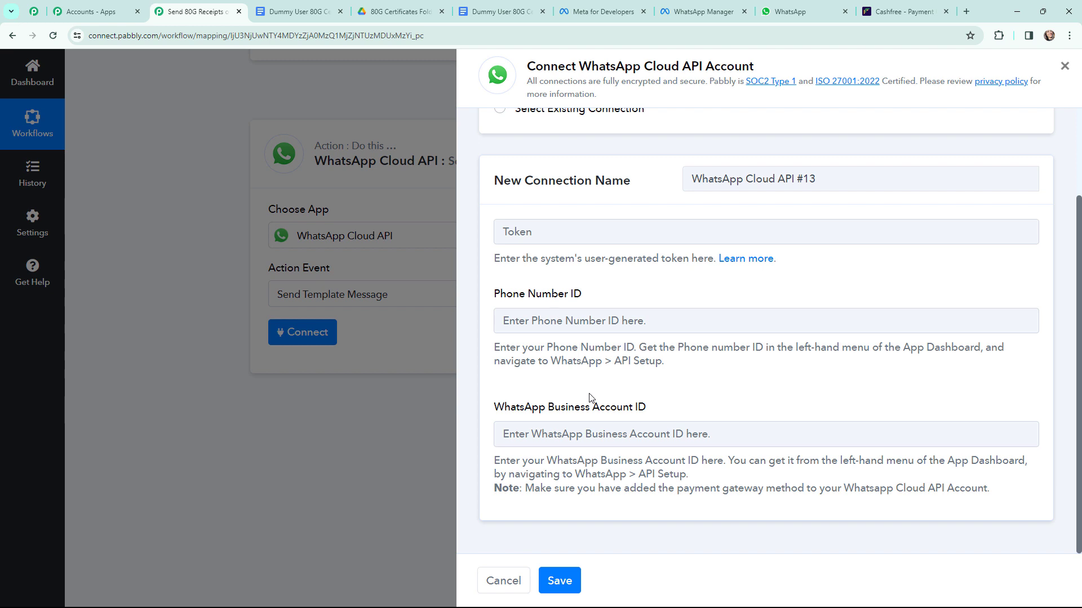
Copy the temporary access token from the New Message App's WhatsApp API Setup page.
click(598, 8)
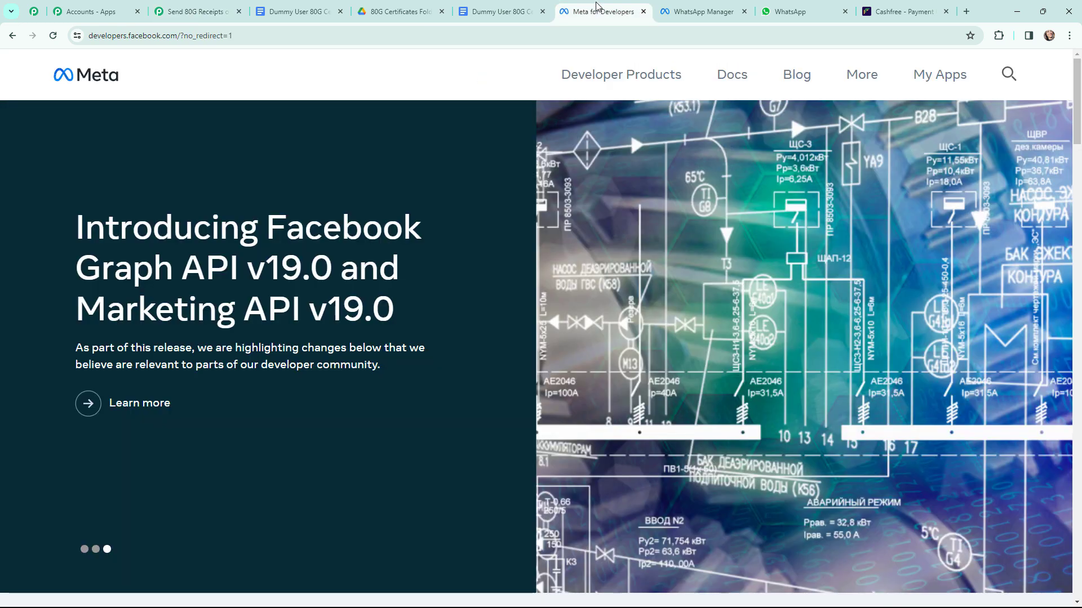
click(935, 75)
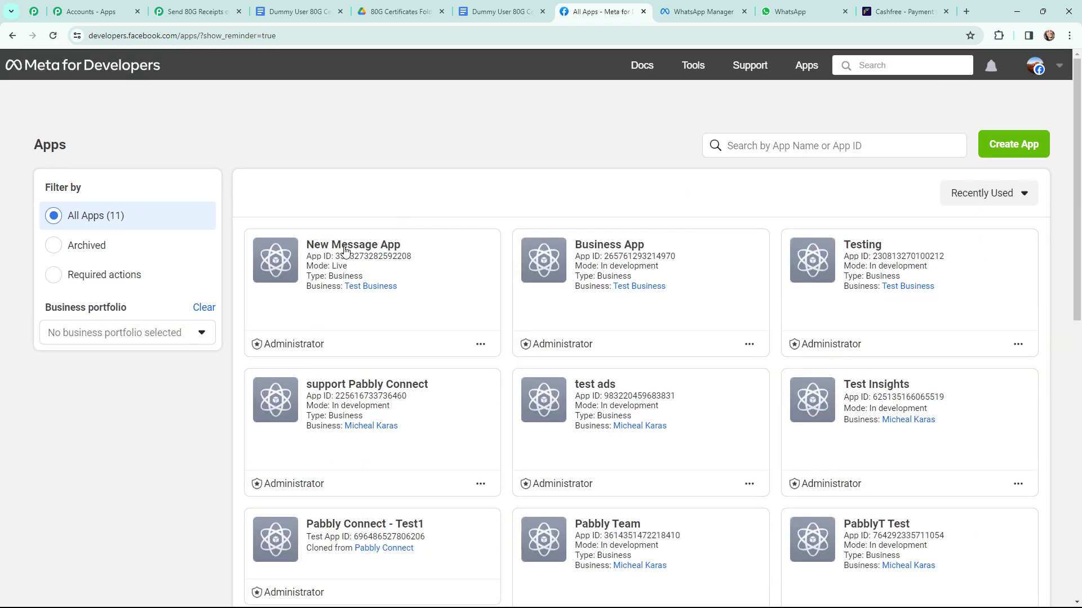
click(344, 250)
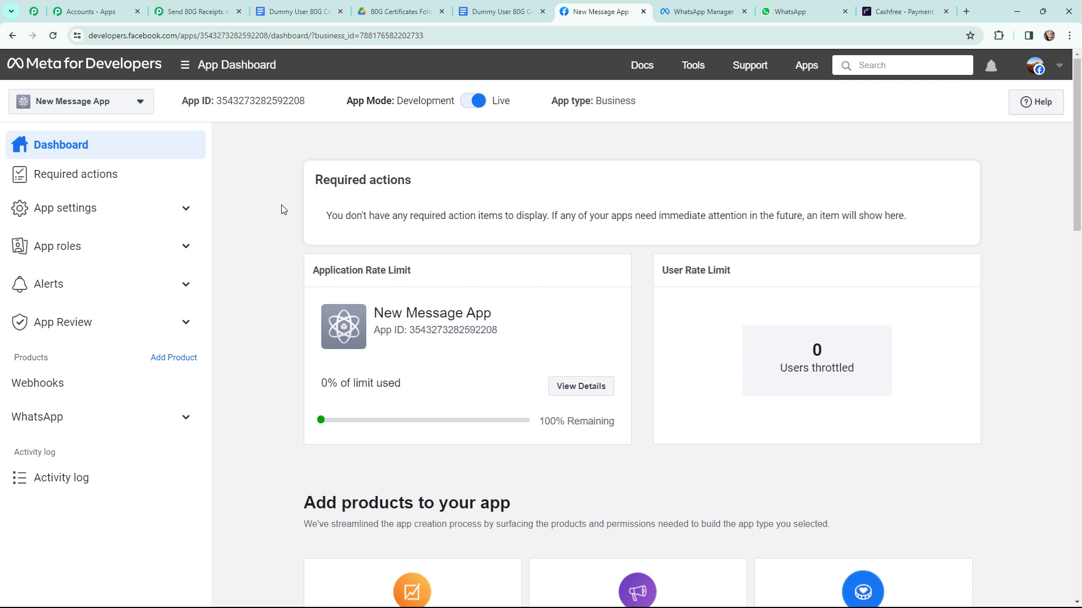
click(180, 417)
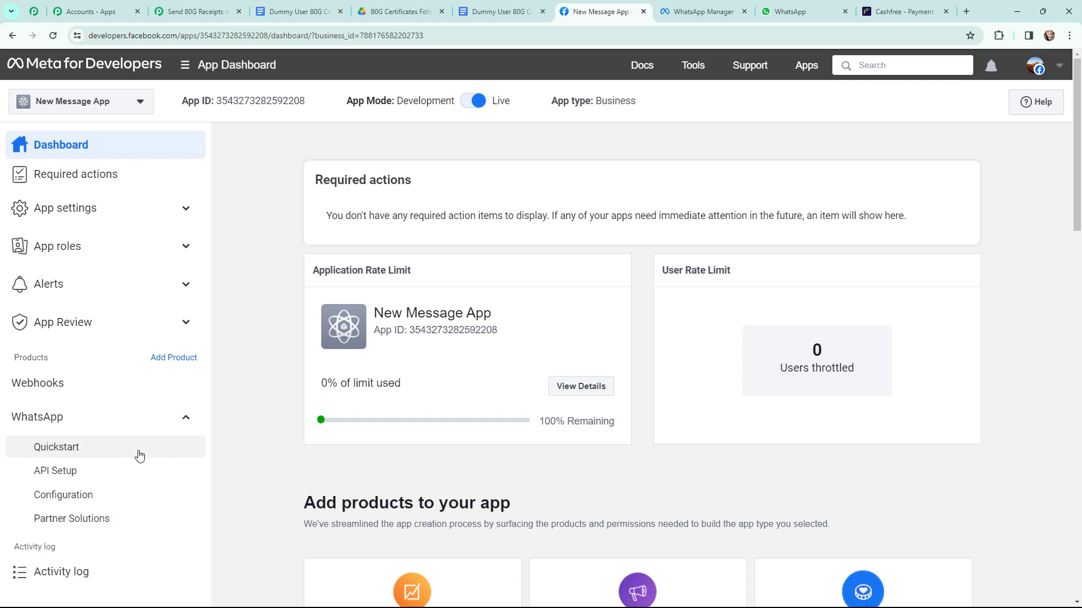
click(63, 470)
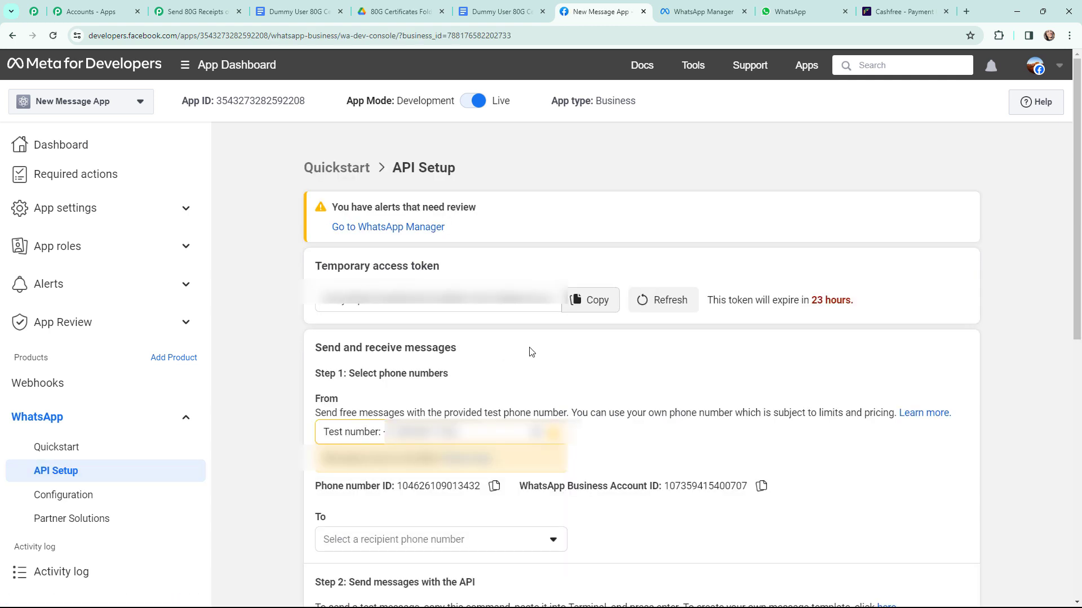
click(589, 303)
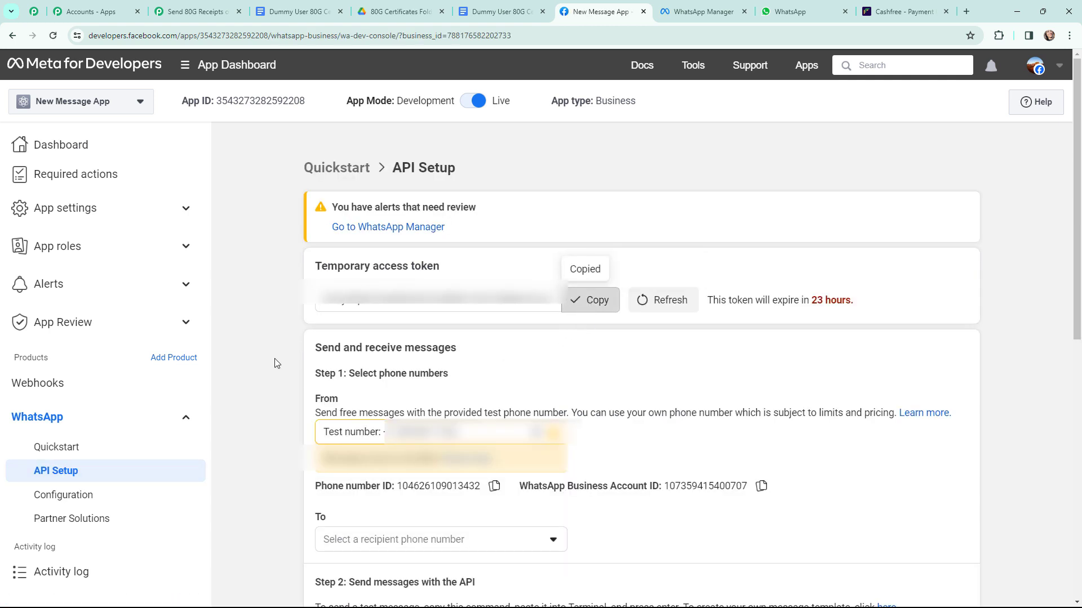
click(182, 4)
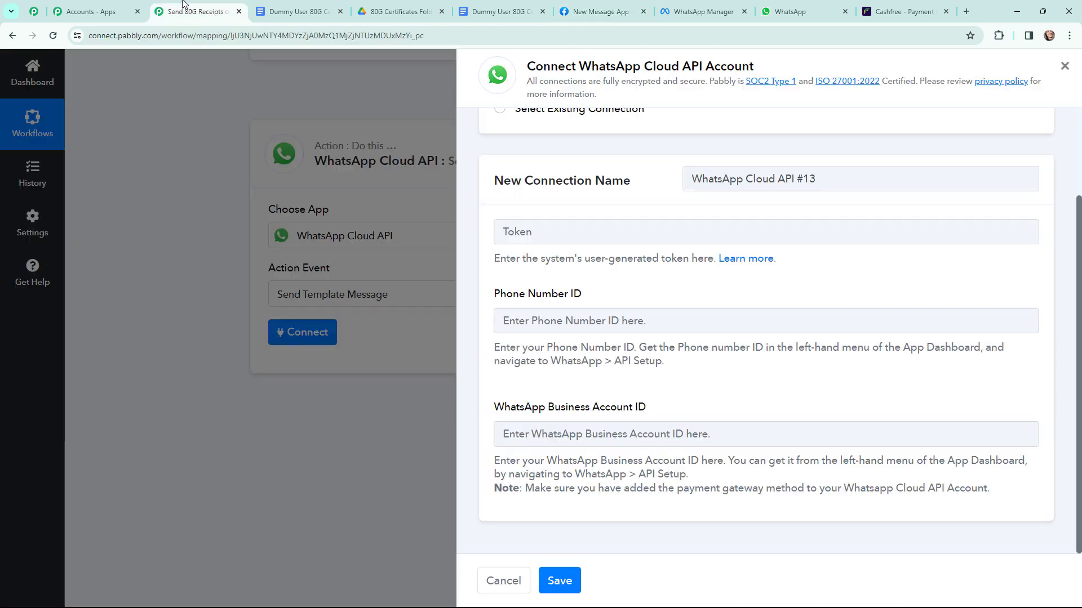
Paste the copied access token and Phone Number ID into the WhatsApp connection form.
click(565, 231)
key(ctrl+v)
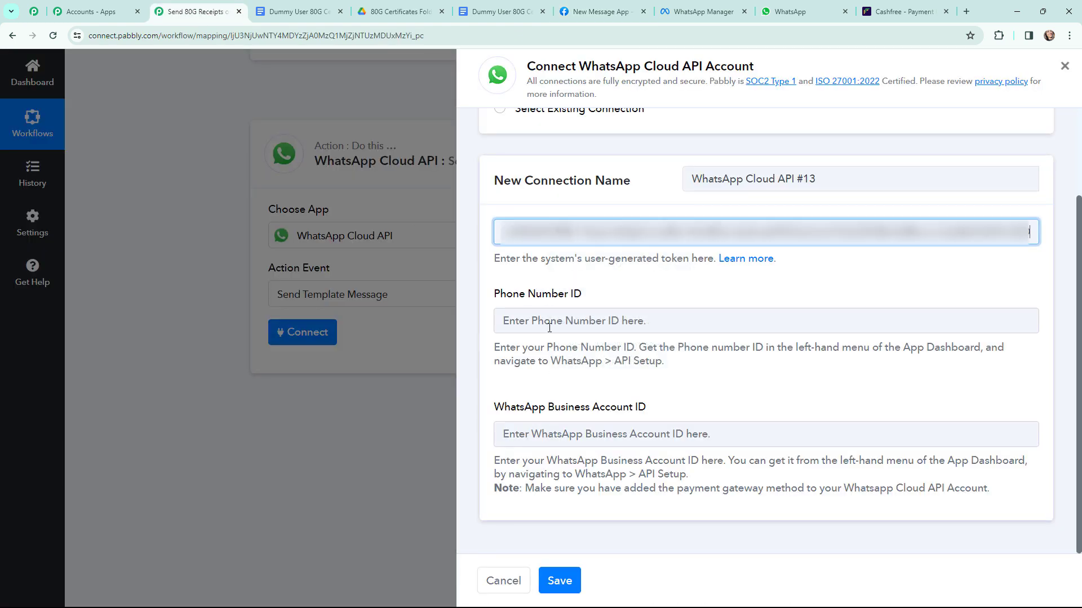
click(603, 6)
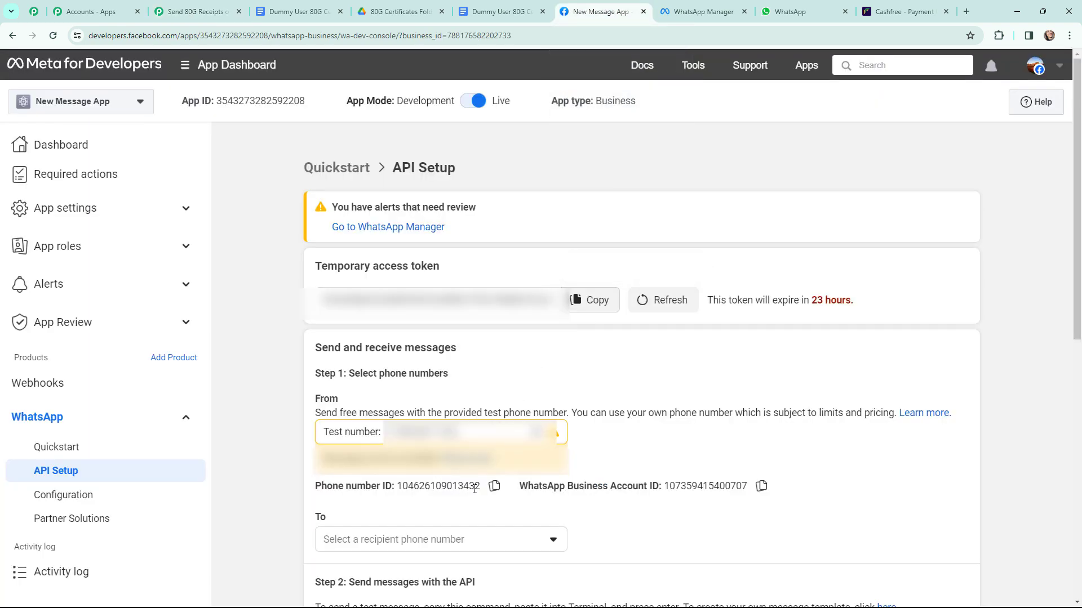
click(494, 488)
click(197, 12)
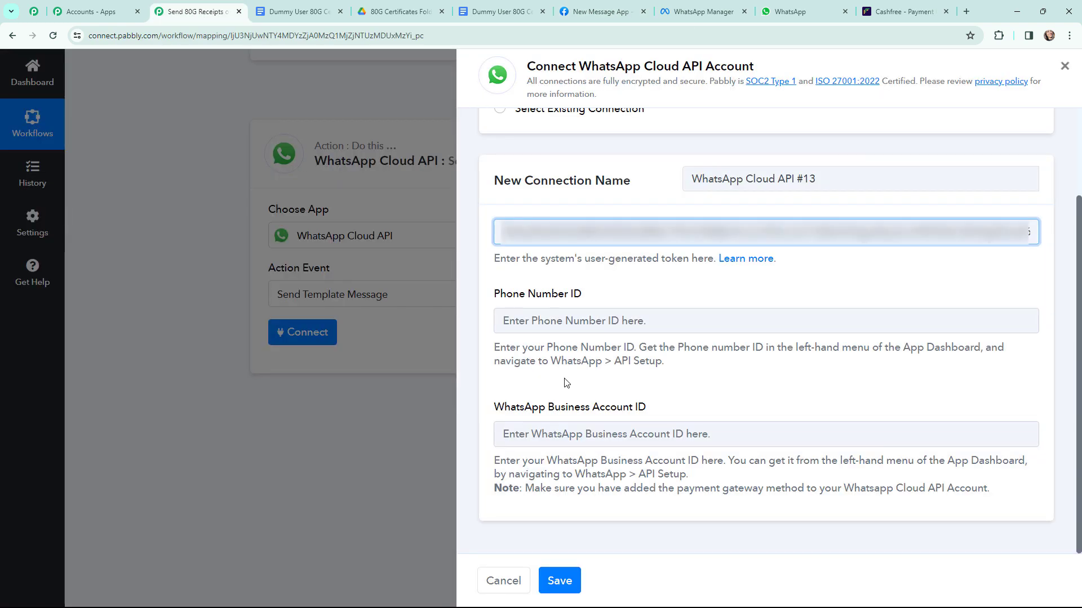
click(572, 319)
key(ctrl+v)
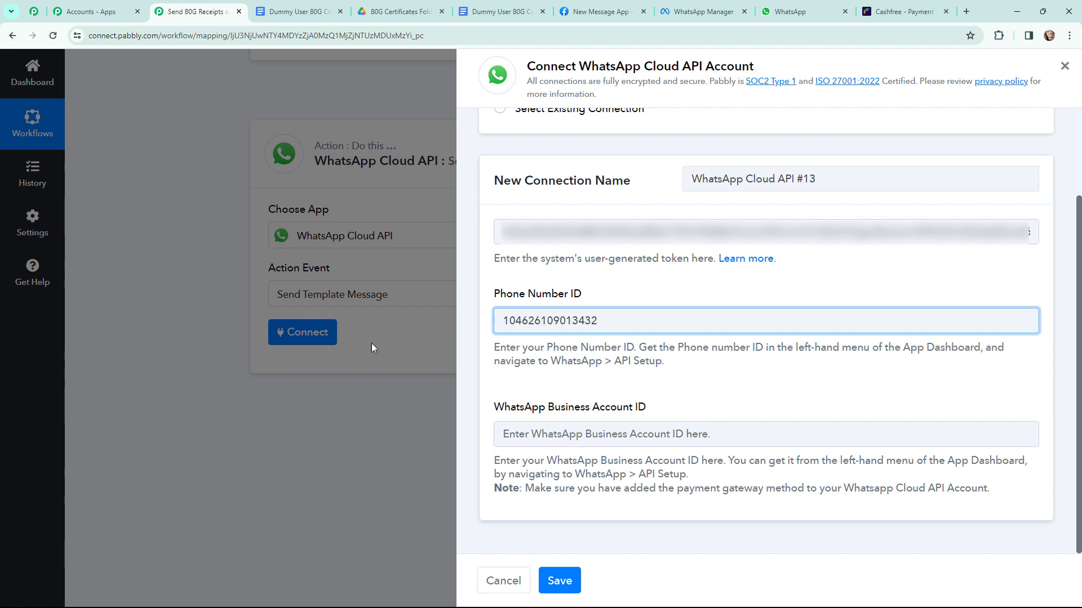
Fill in the WhatsApp Business Account ID from Meta and save the connection.
click(600, 12)
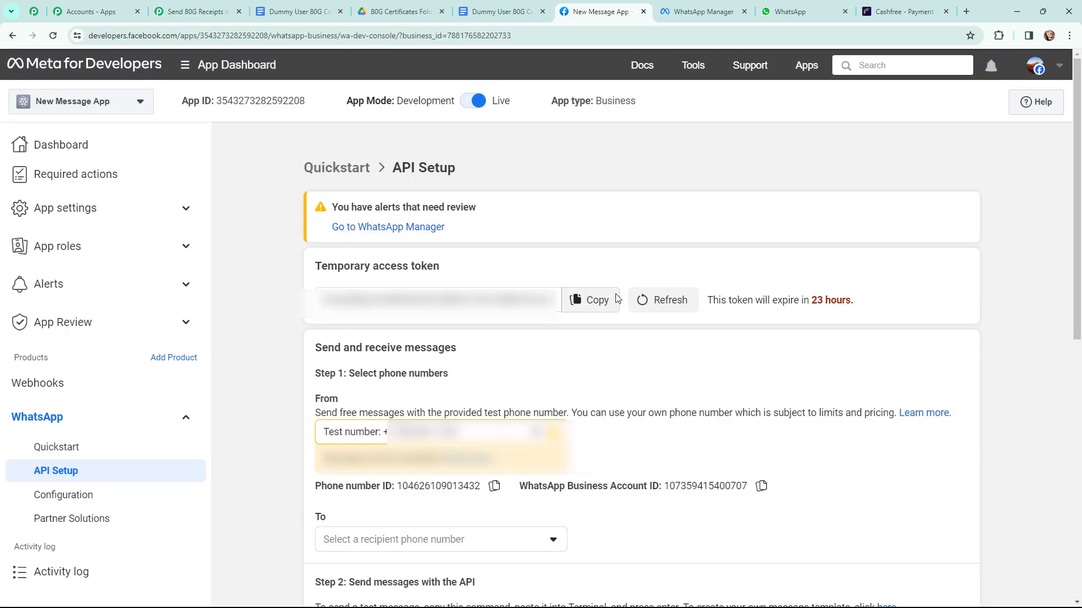
click(761, 485)
click(198, 11)
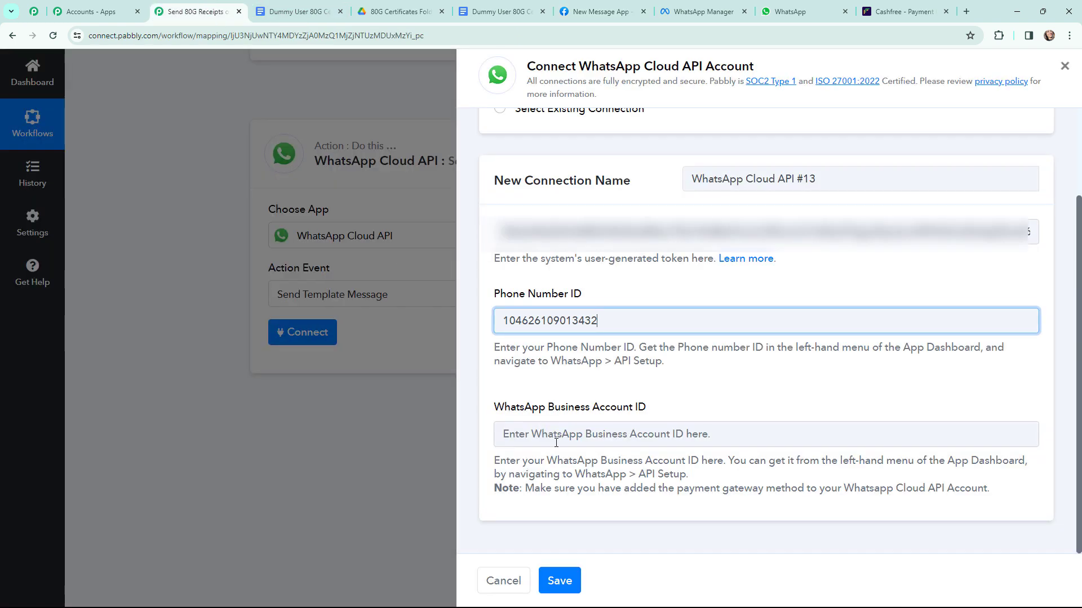
click(556, 443)
key(ctrl+v)
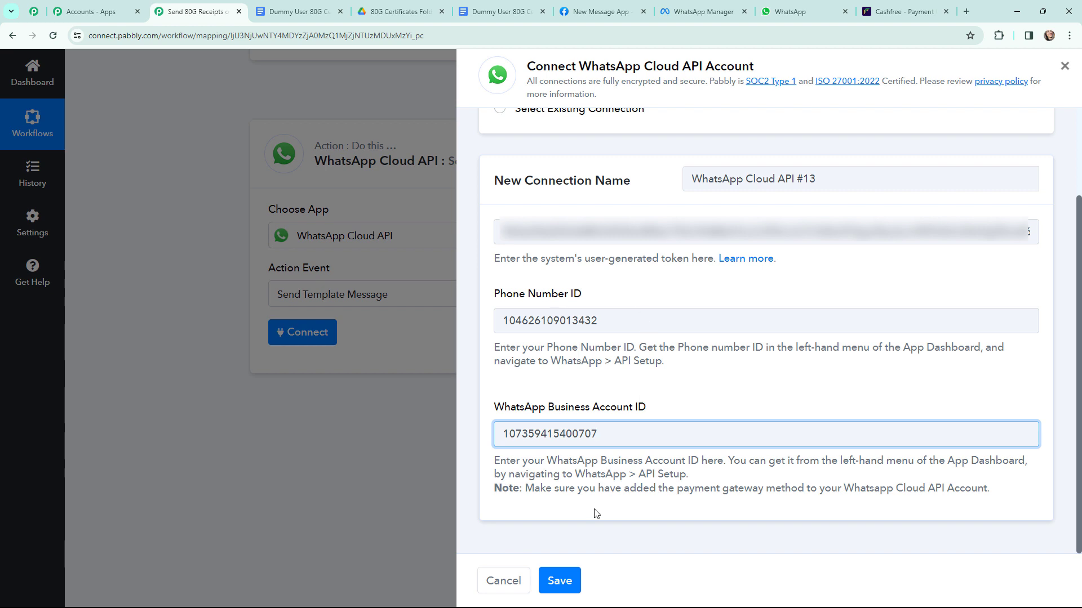
click(560, 581)
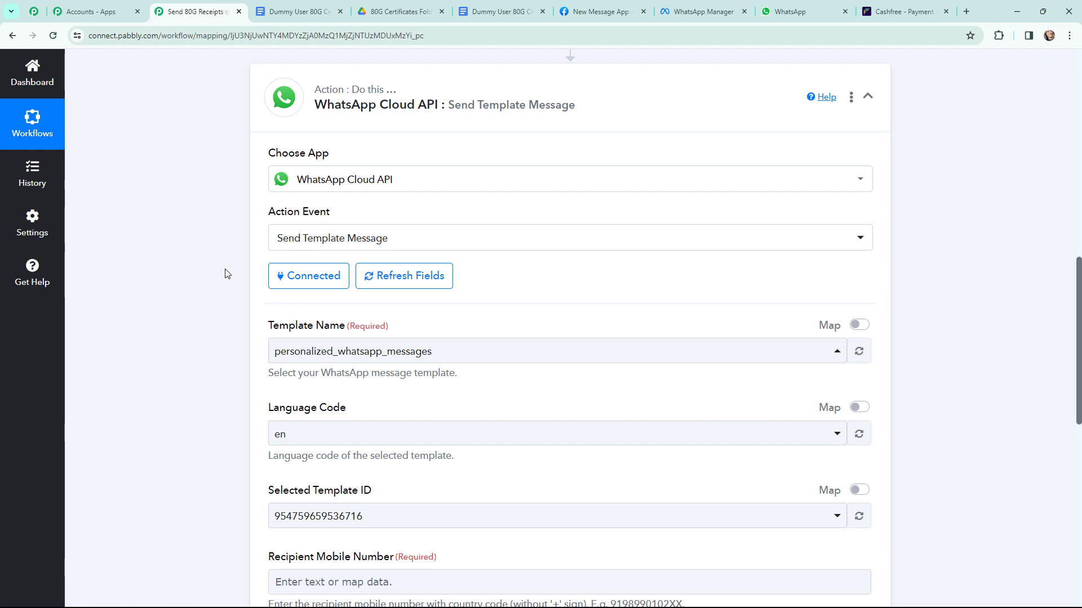
Review the 80gtemplate body (Dear {{1}}, Certificate Link: {{2}}) in WhatsApp Manager.
click(677, 5)
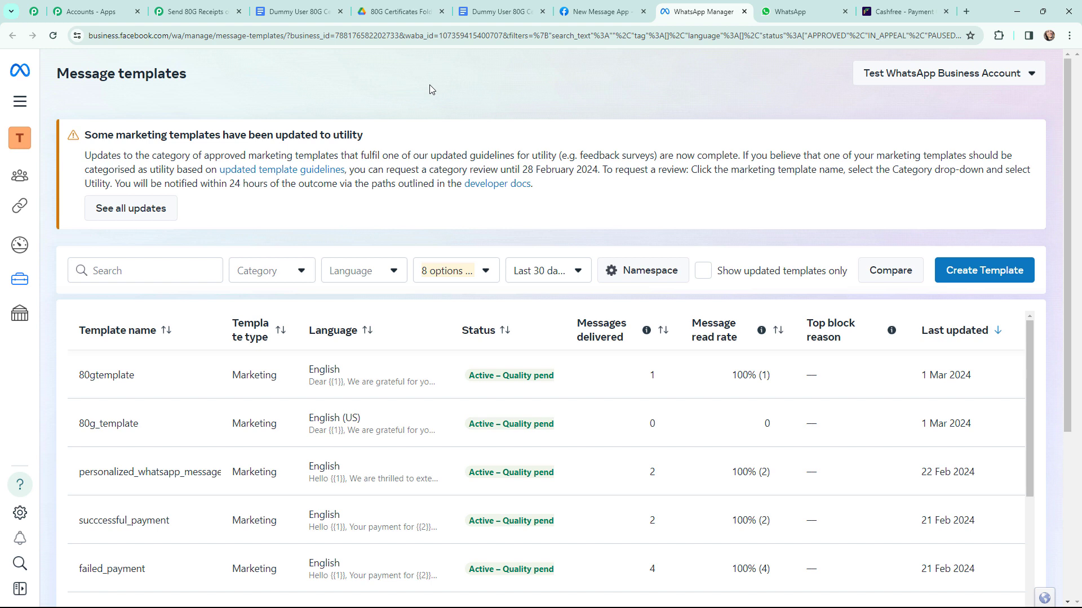
mouse_move(285, 363)
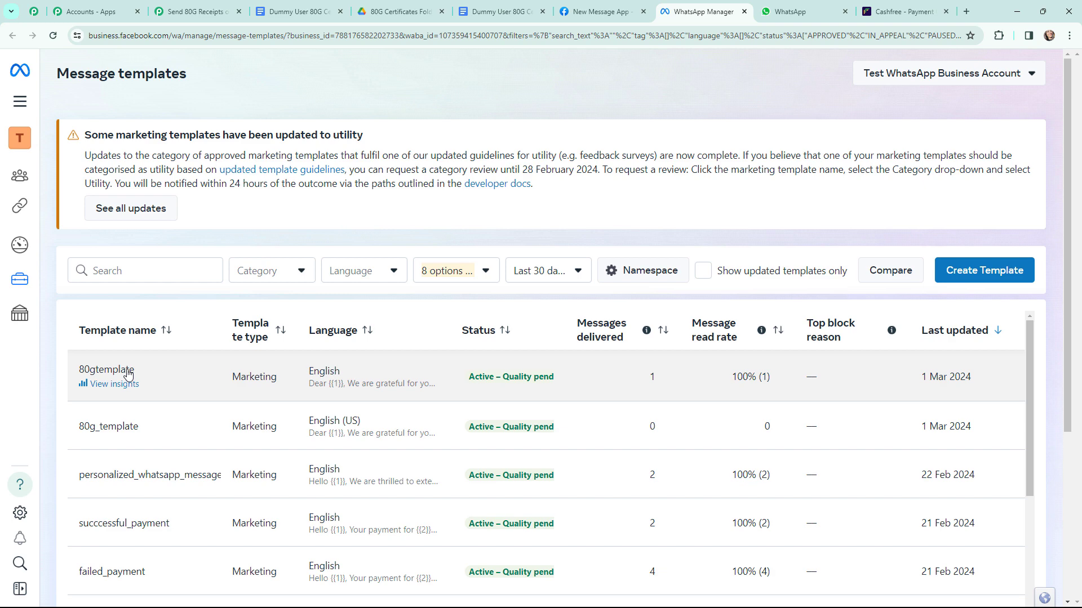
click(129, 374)
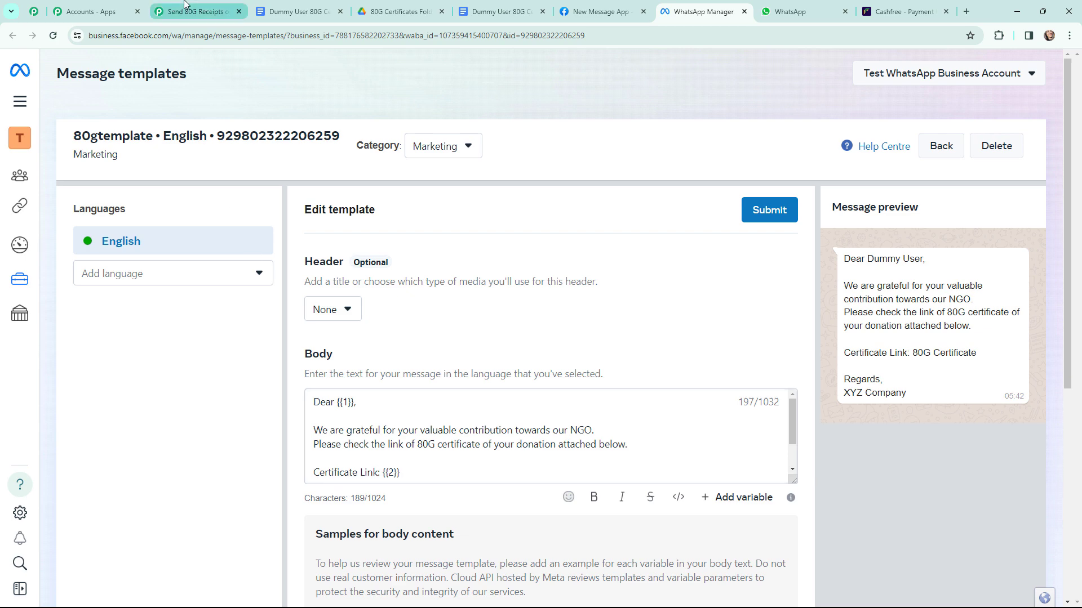
click(198, 11)
Select 80gtemplate as the WhatsApp message template.
click(322, 358)
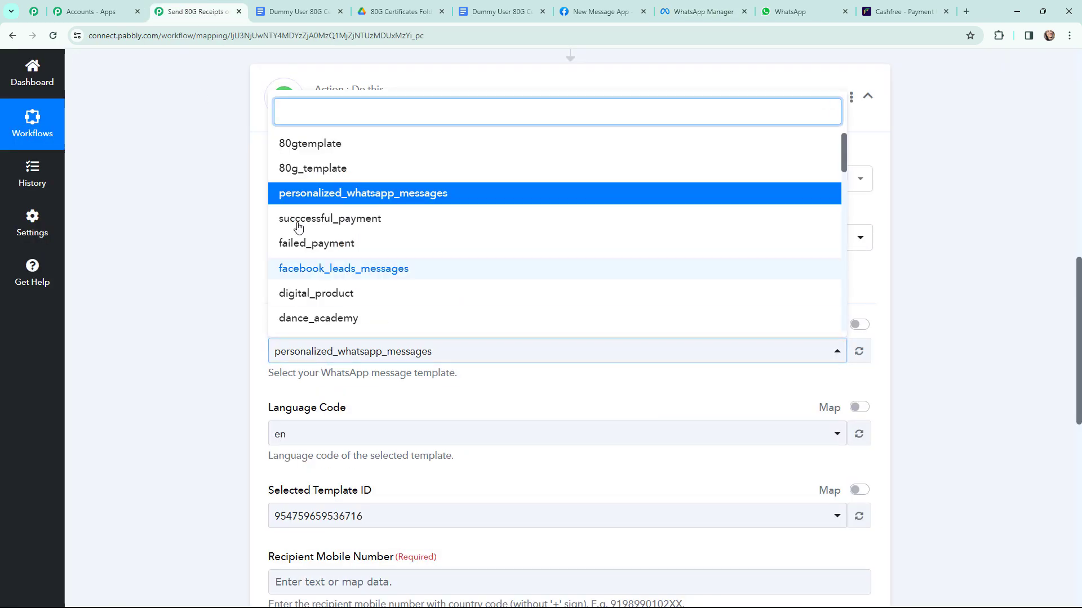
click(327, 145)
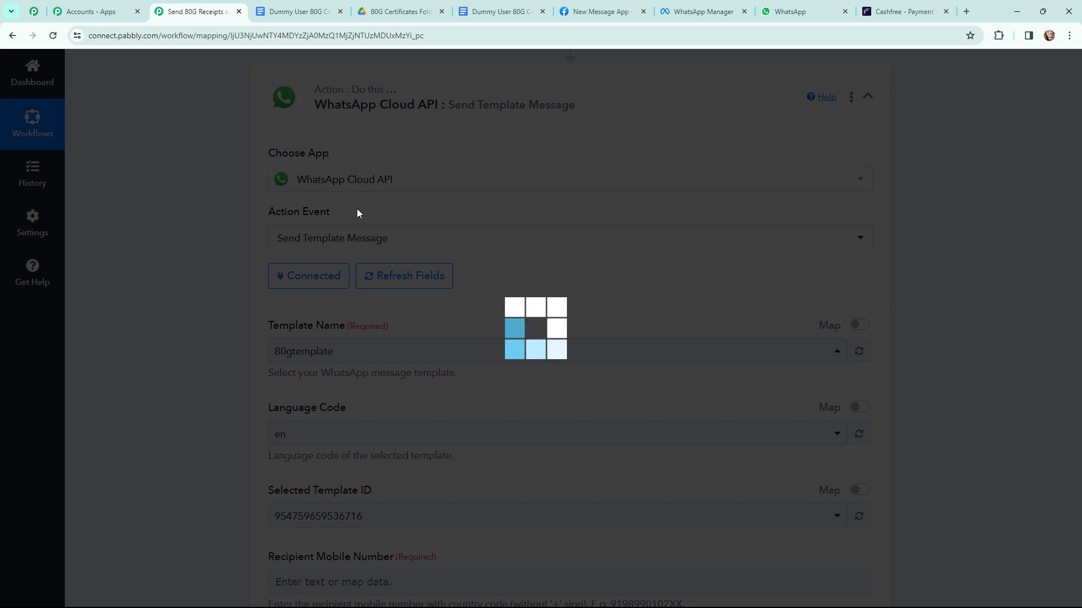
click(704, 12)
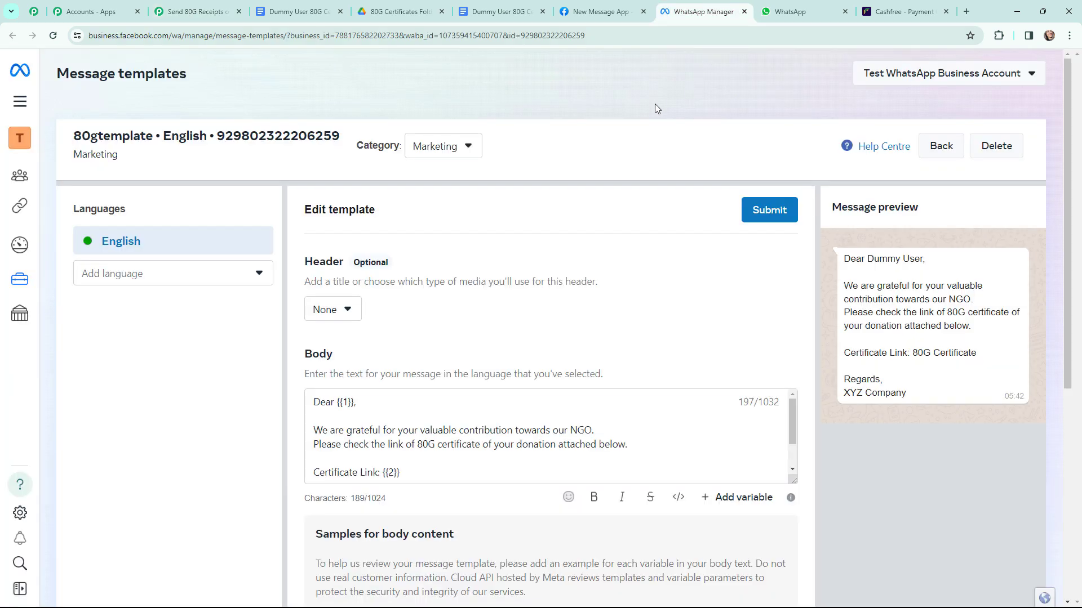
key(ctrl+3)
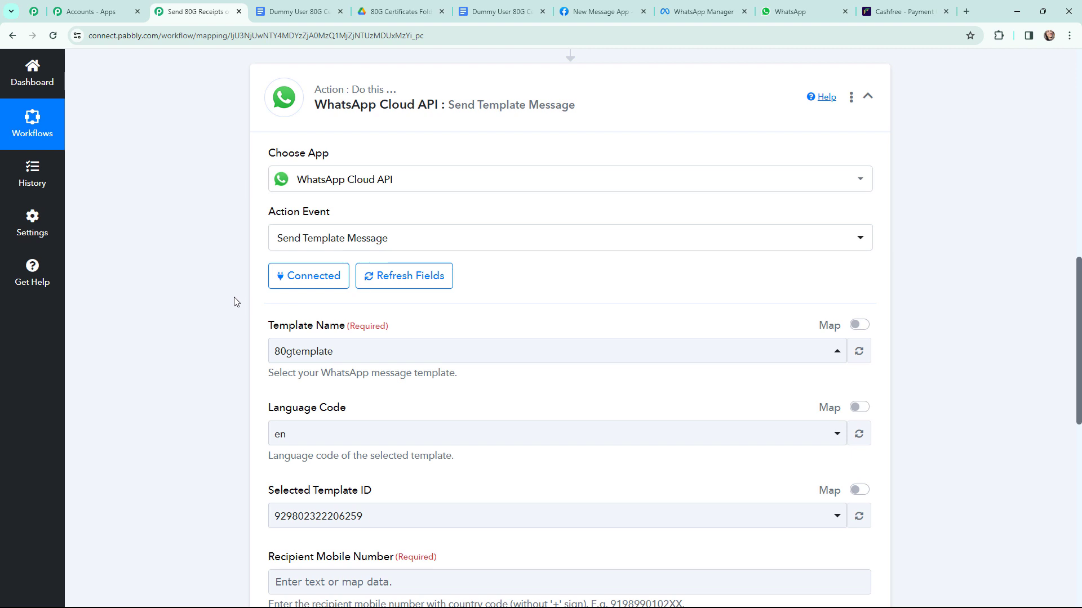
scroll(235, 302, down, 2)
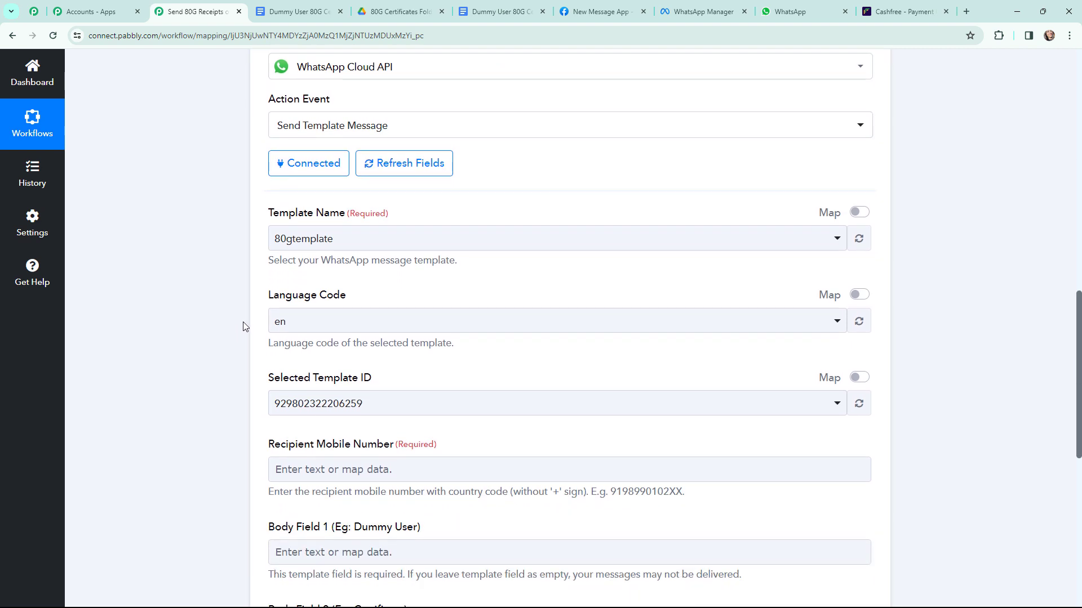
scroll(243, 326, down, 3)
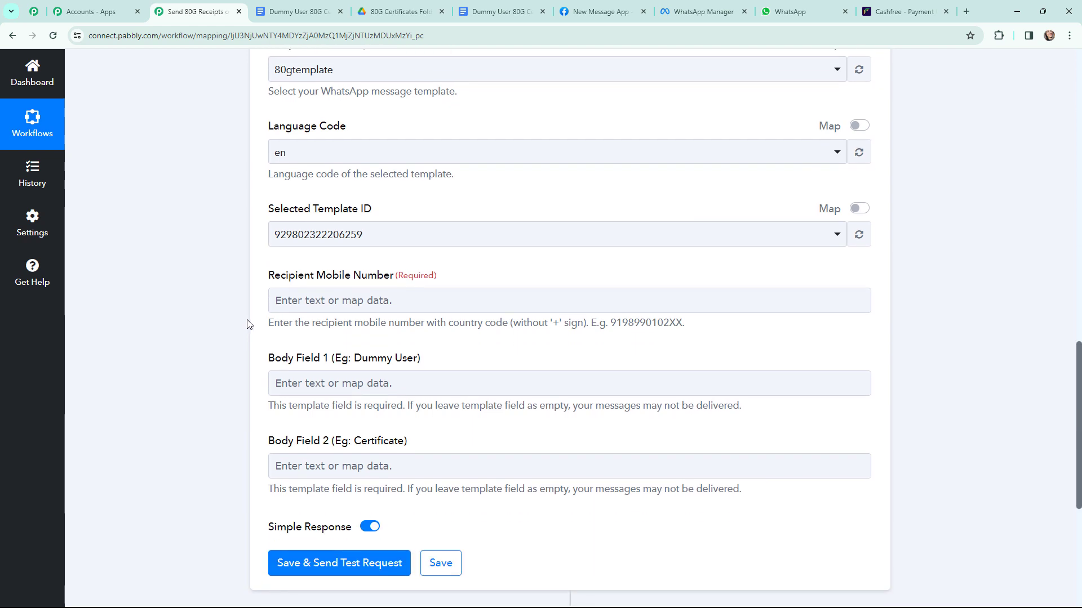
scroll(246, 324, down, 1)
Map the Cashfree Customer Phone into the recipient mobile number field.
click(353, 247)
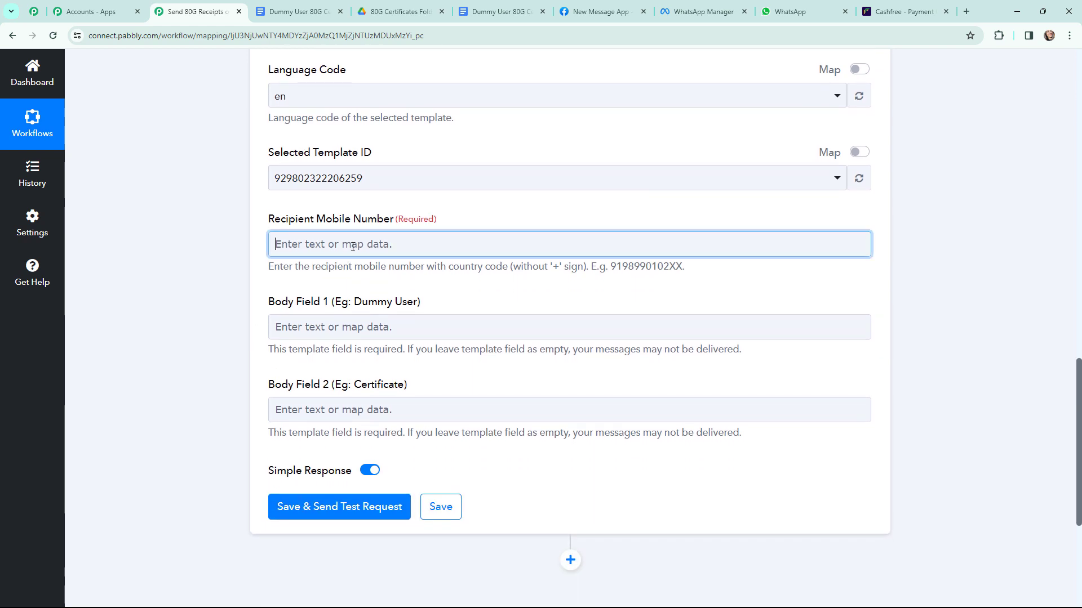
click(403, 361)
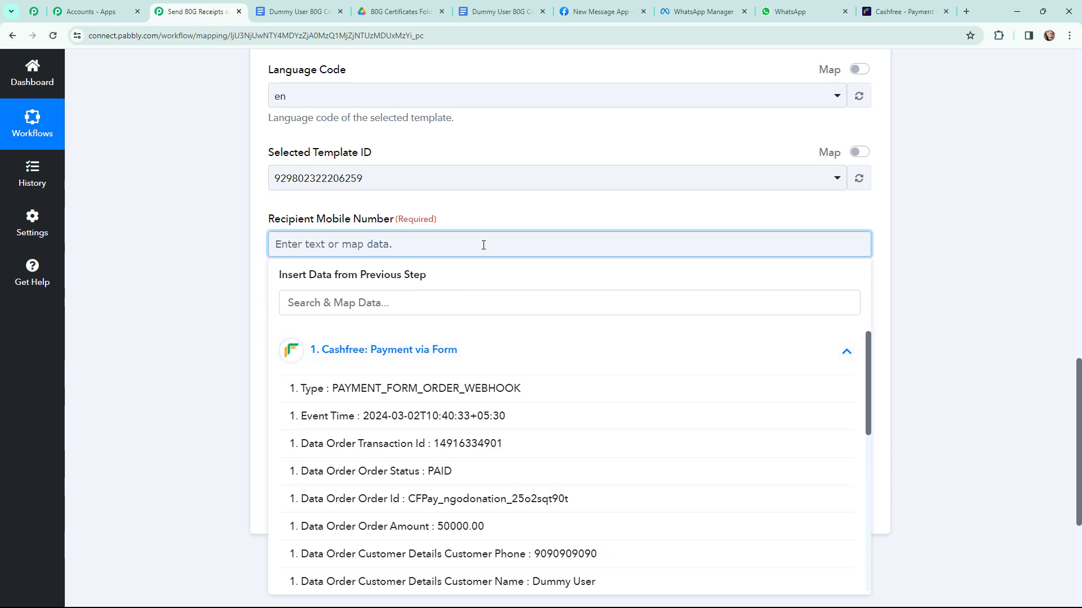
scroll(483, 245, down, 3)
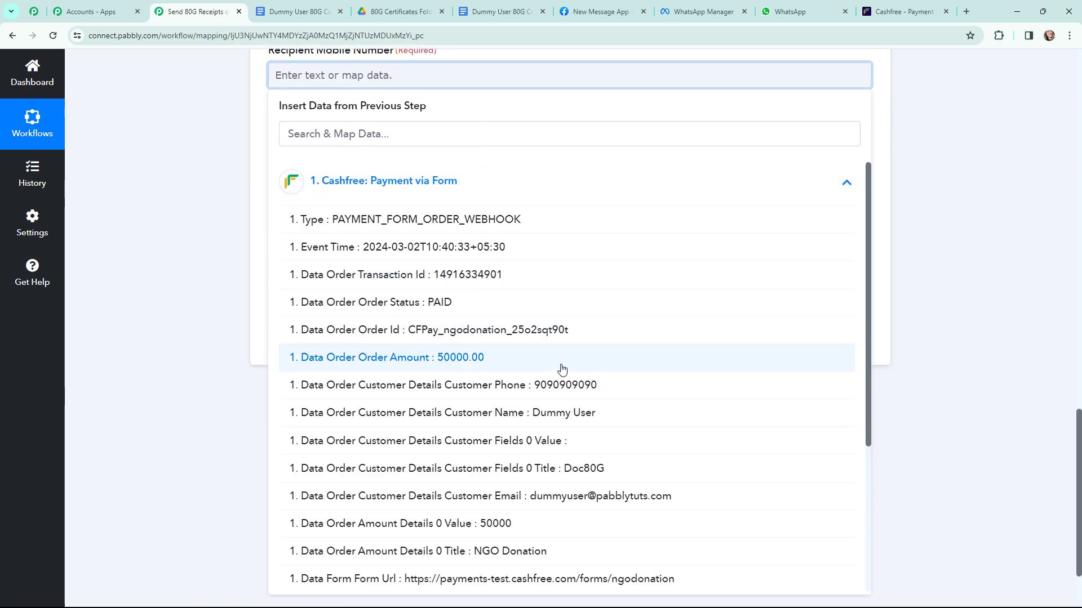
click(568, 385)
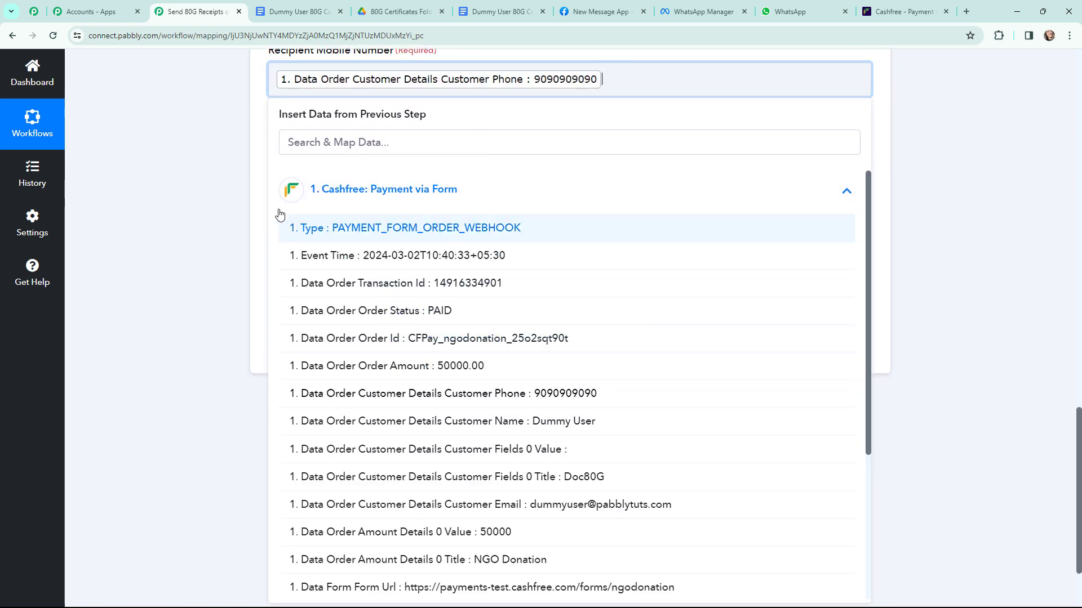
click(224, 186)
scroll(234, 186, down, 2)
scroll(234, 186, up, 1)
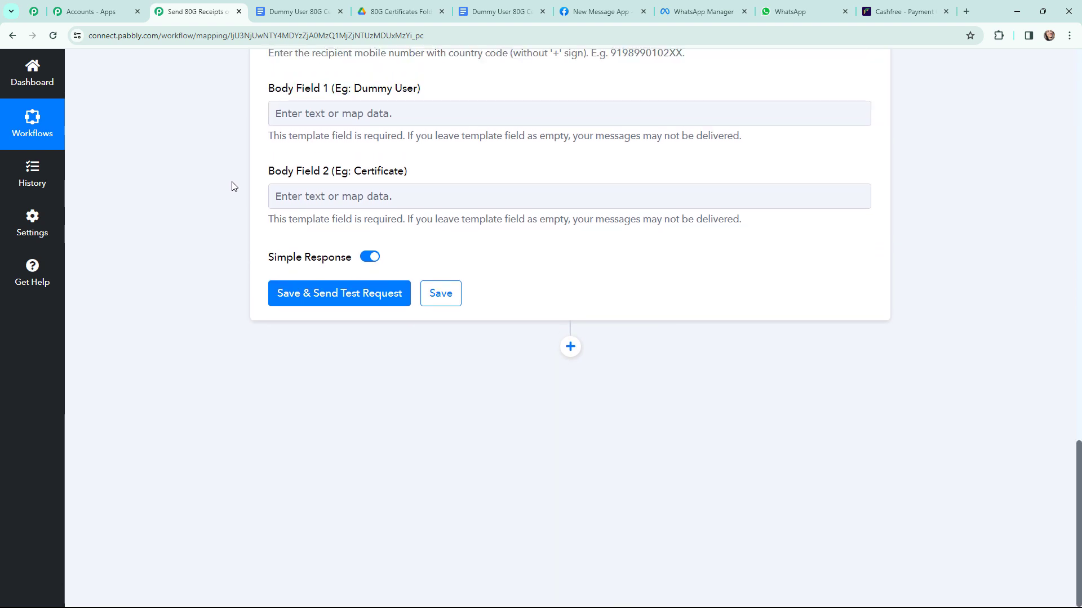
Map Customer Name into Body Field 1 and the Drive PDF export link into Body Field 2.
click(375, 115)
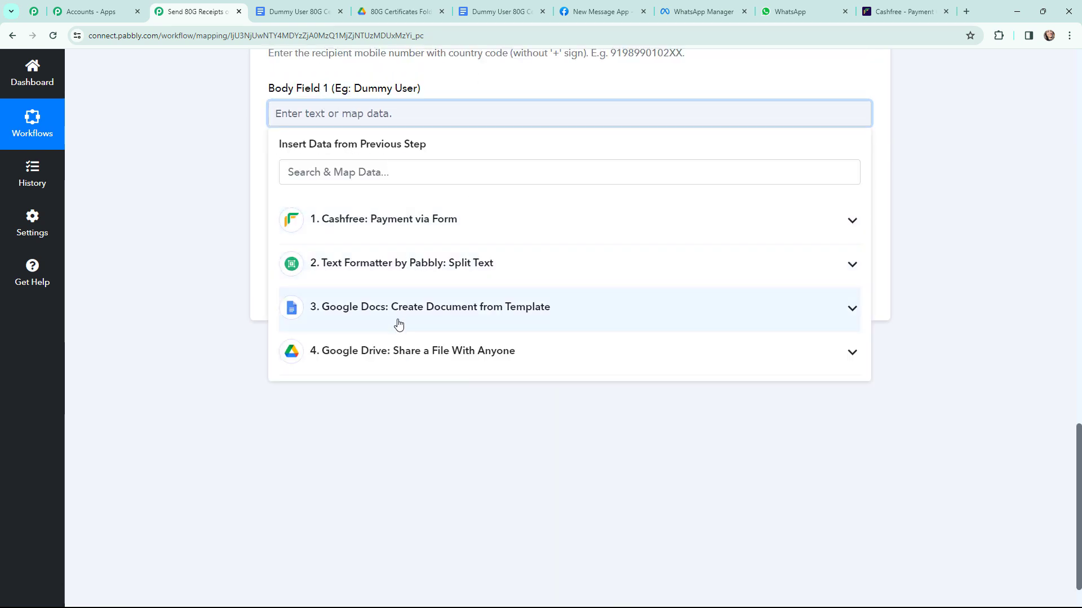
click(429, 232)
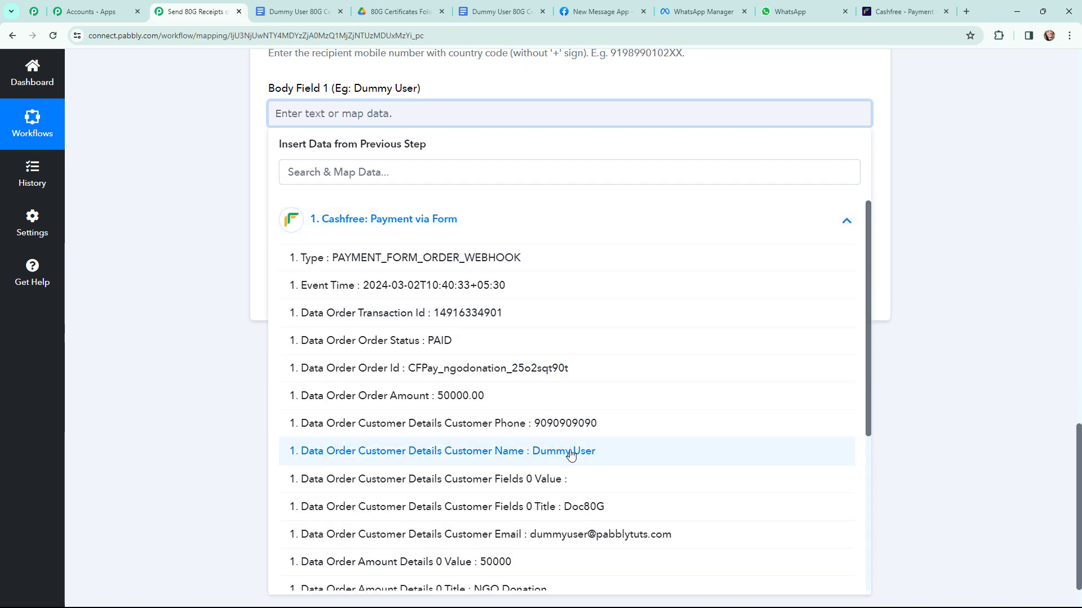
click(570, 454)
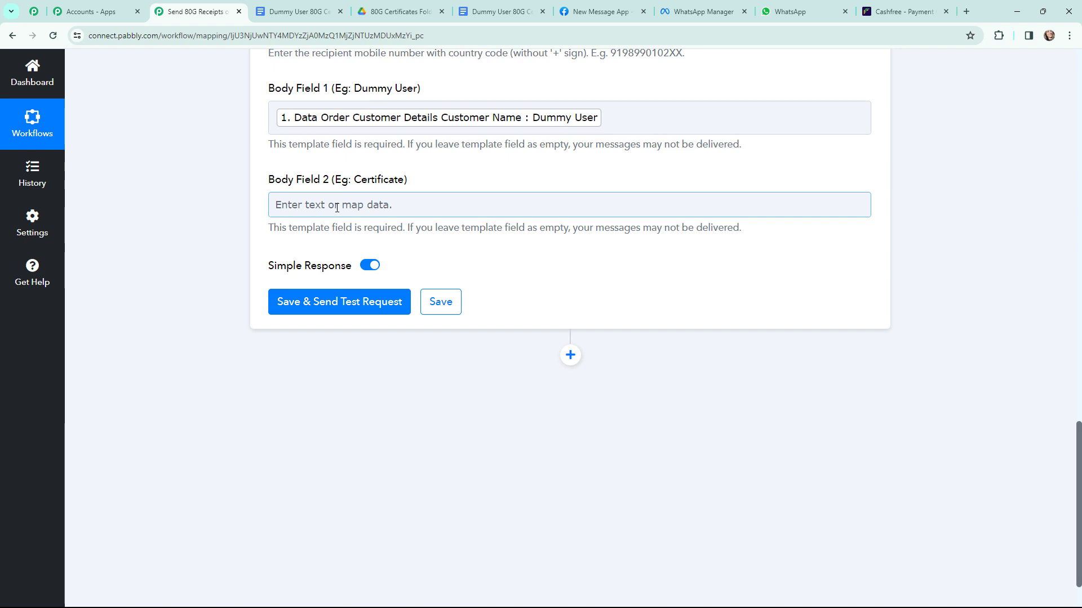
click(337, 206)
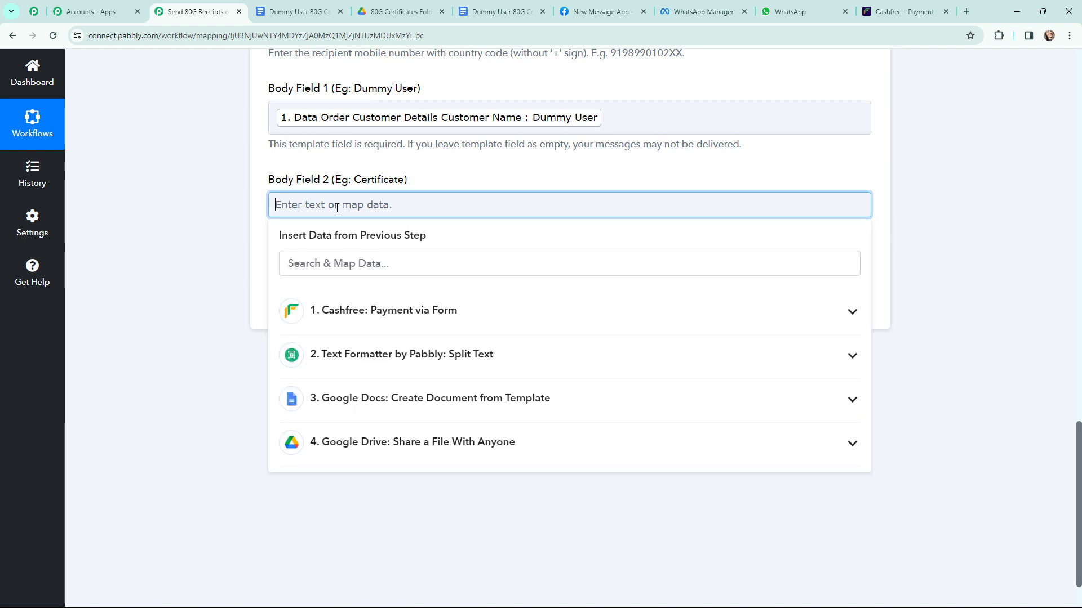
click(444, 443)
scroll(460, 411, down, 5)
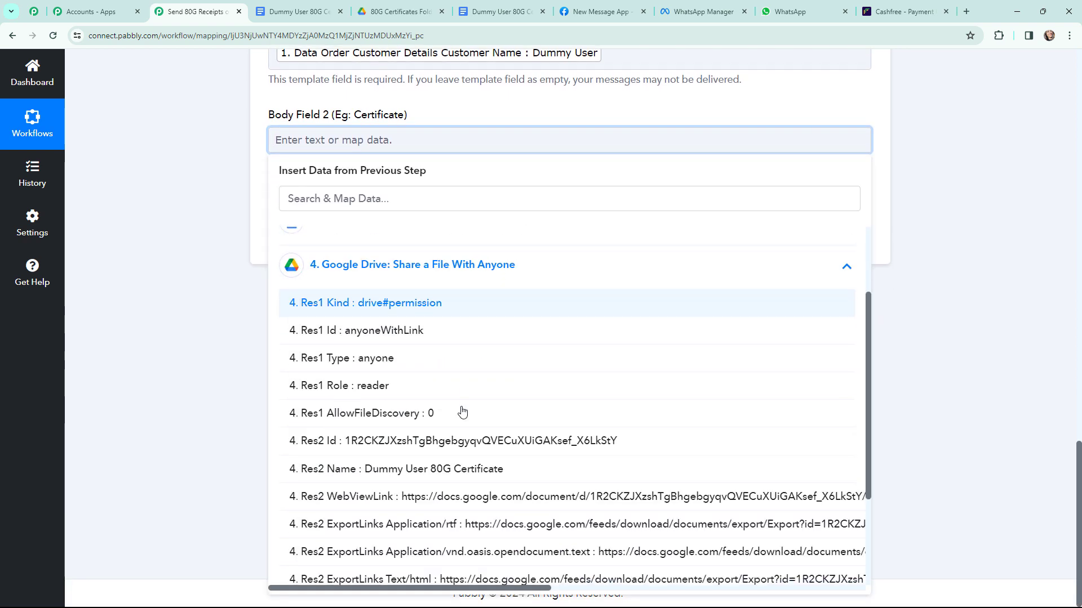
scroll(462, 412, down, 1)
click(449, 494)
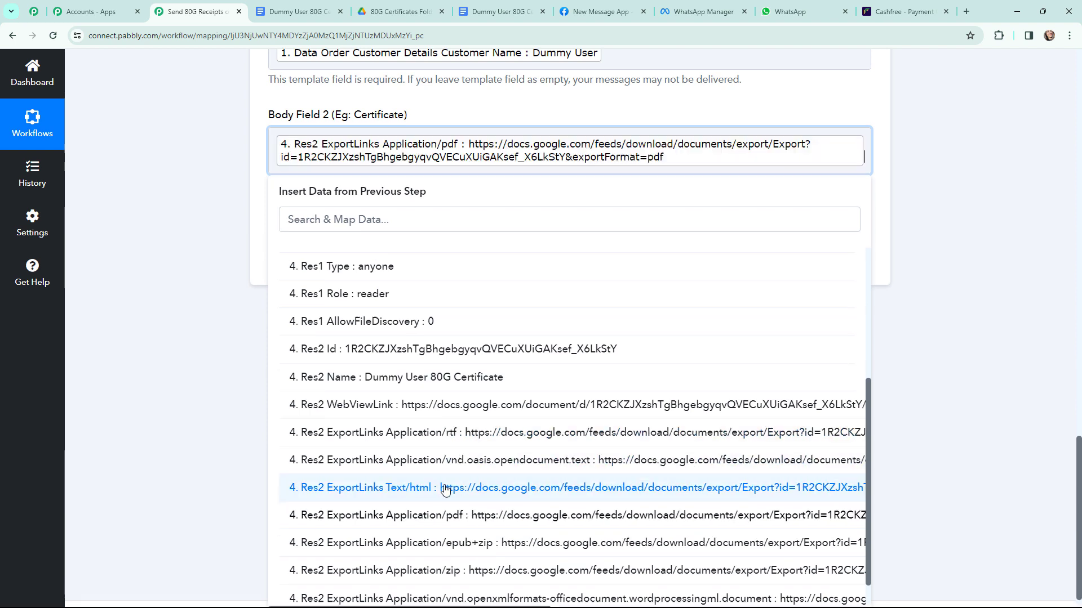
click(211, 266)
scroll(242, 215, up, 5)
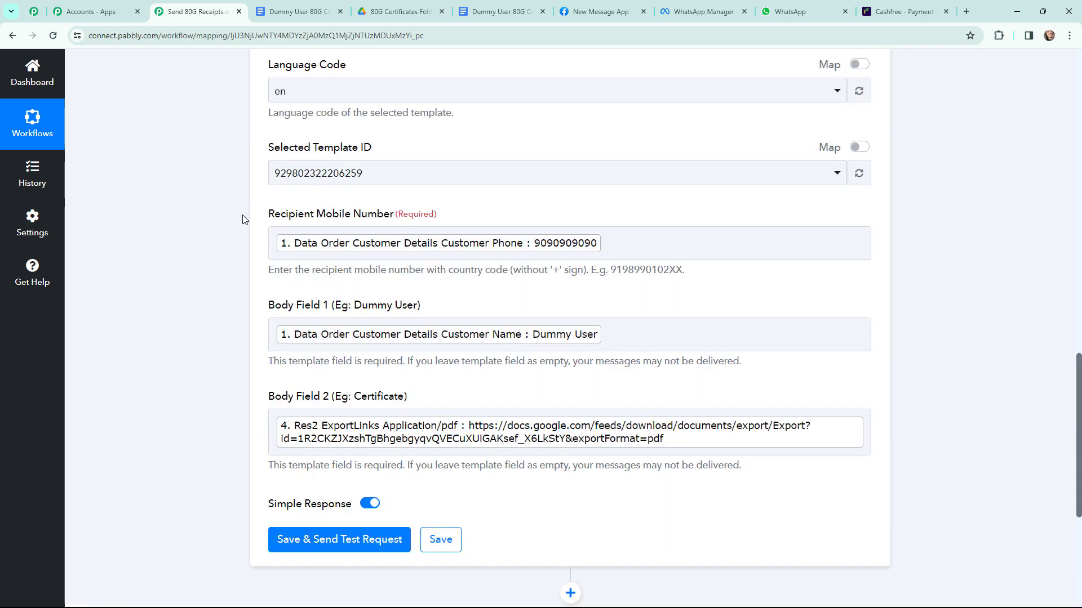
scroll(243, 219, down, 2)
scroll(243, 219, up, 2)
scroll(225, 241, down, 1)
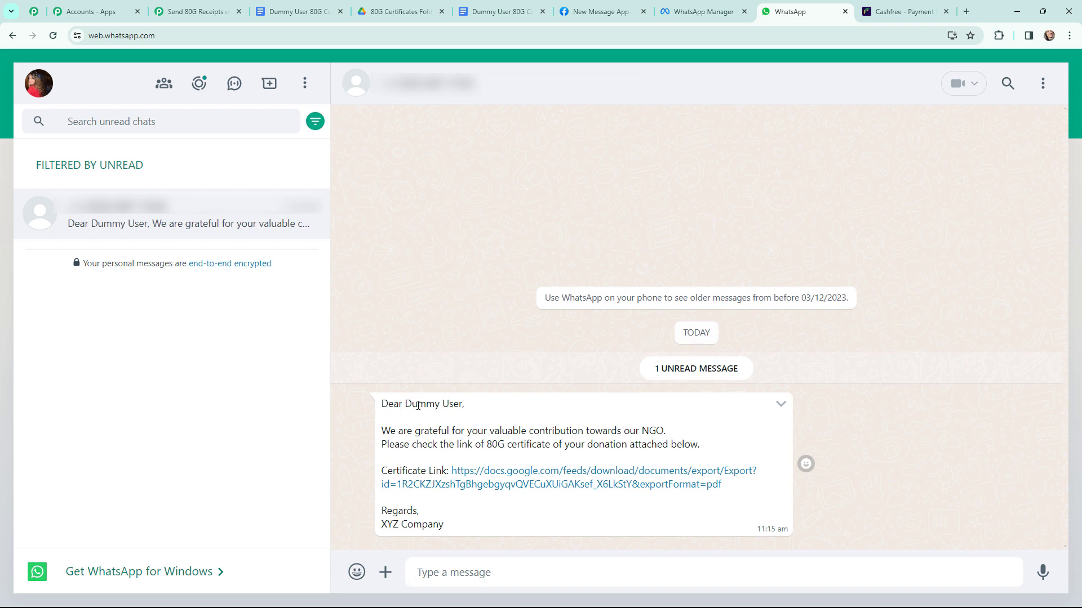
Open the certificate PDF link from the received 80G WhatsApp message.
drag(417, 405, 463, 405)
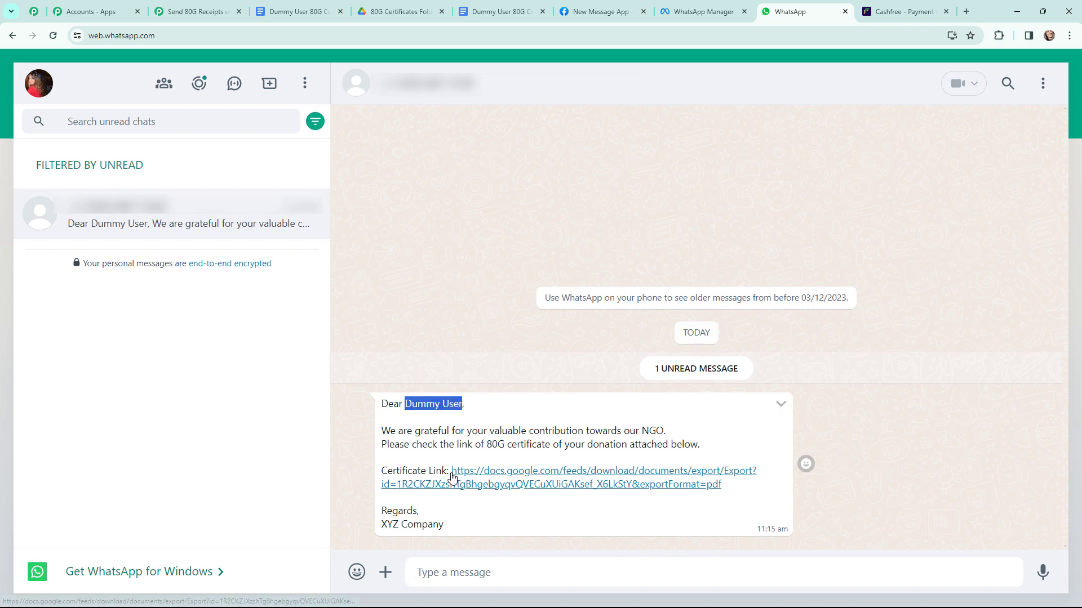
click(637, 510)
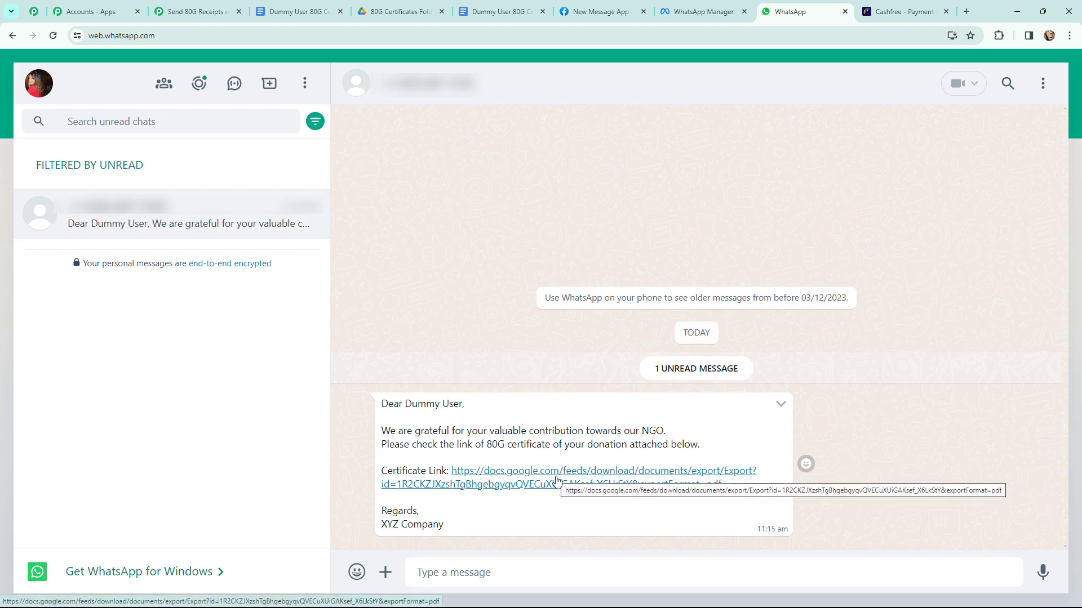
click(557, 480)
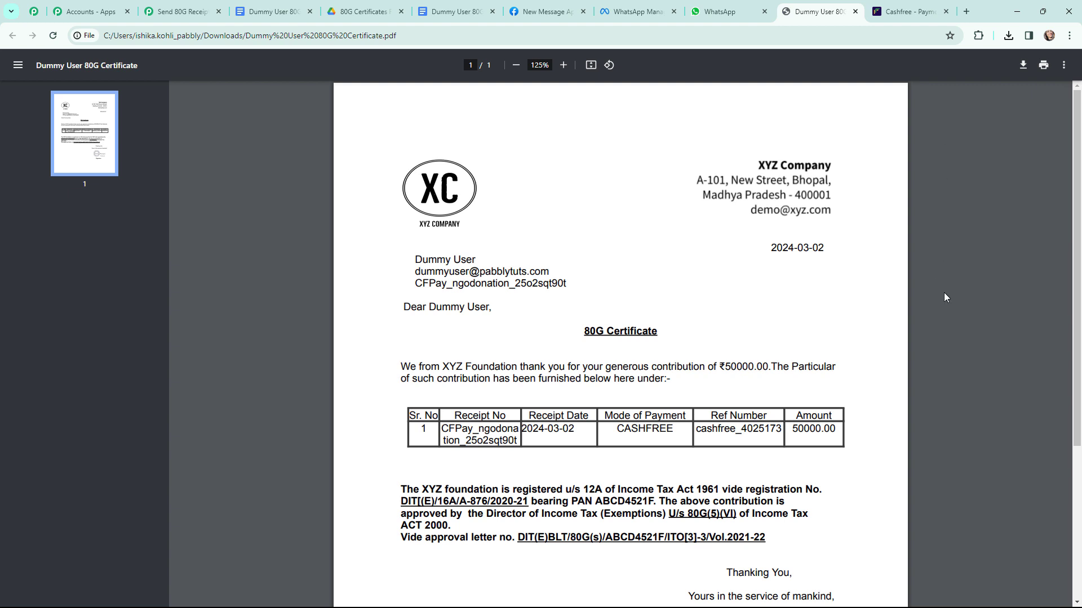
Scroll through the 80G certificate PDF down to its stamp and signature.
scroll(945, 297, down, 1)
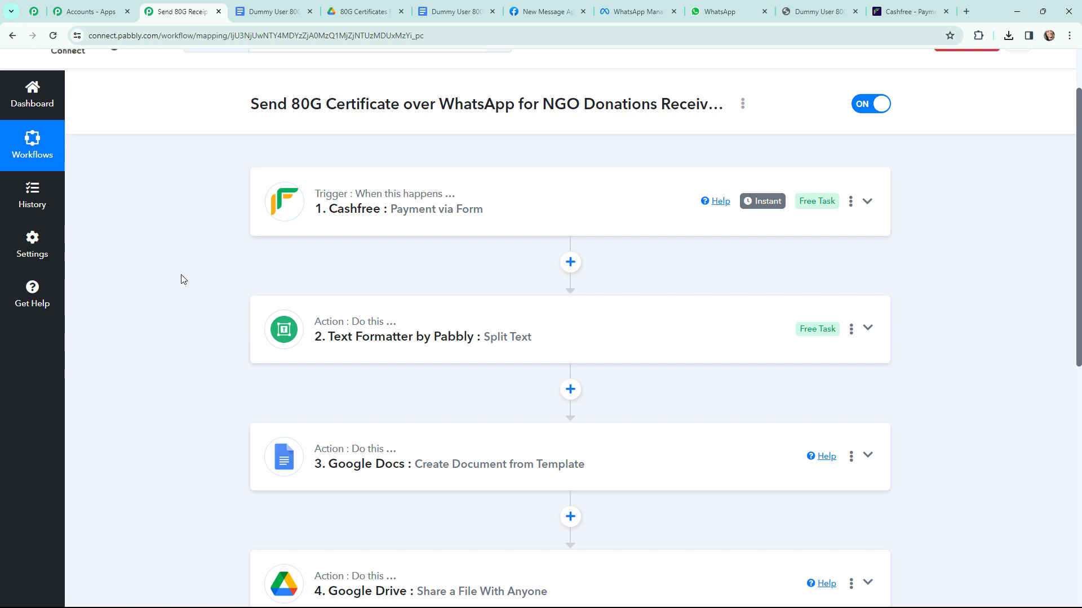
Recap the workflow down to the WhatsApp step, then show the chat and certificate PDF.
scroll(182, 279, down, 3)
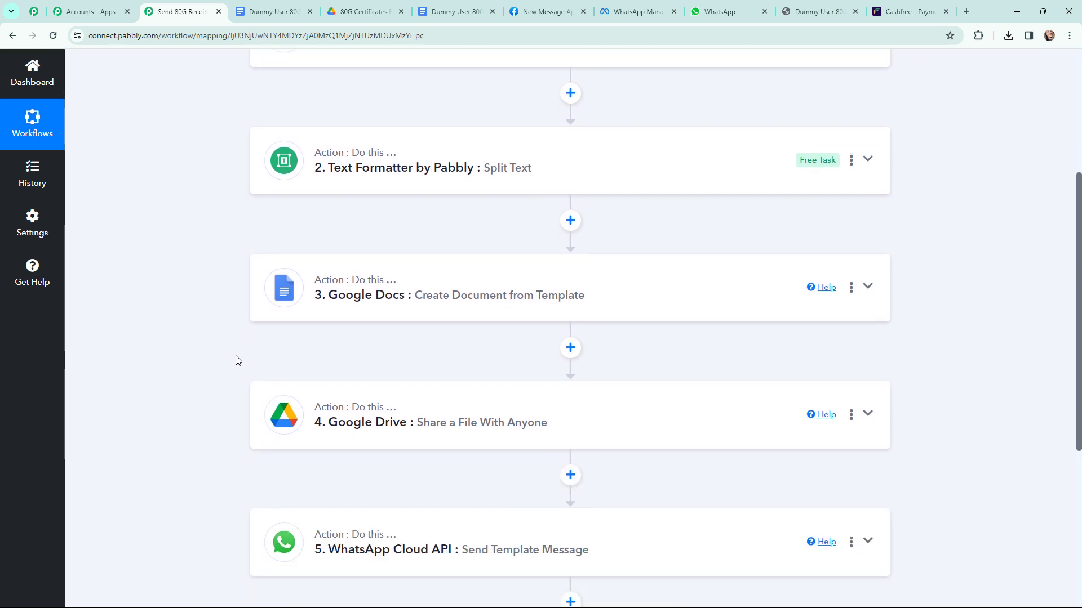
scroll(212, 290, down, 2)
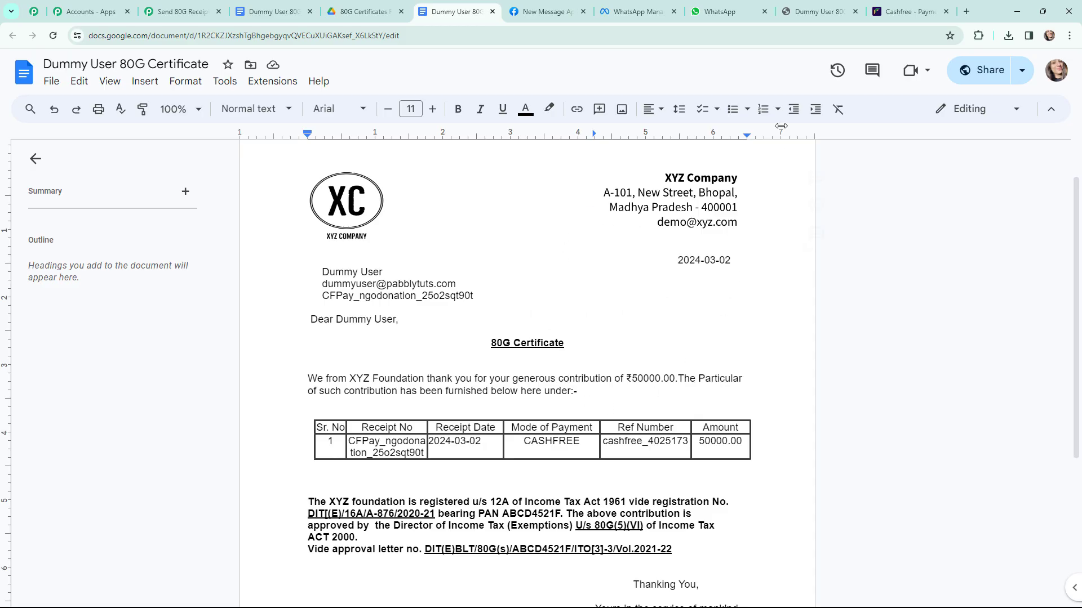
click(727, 12)
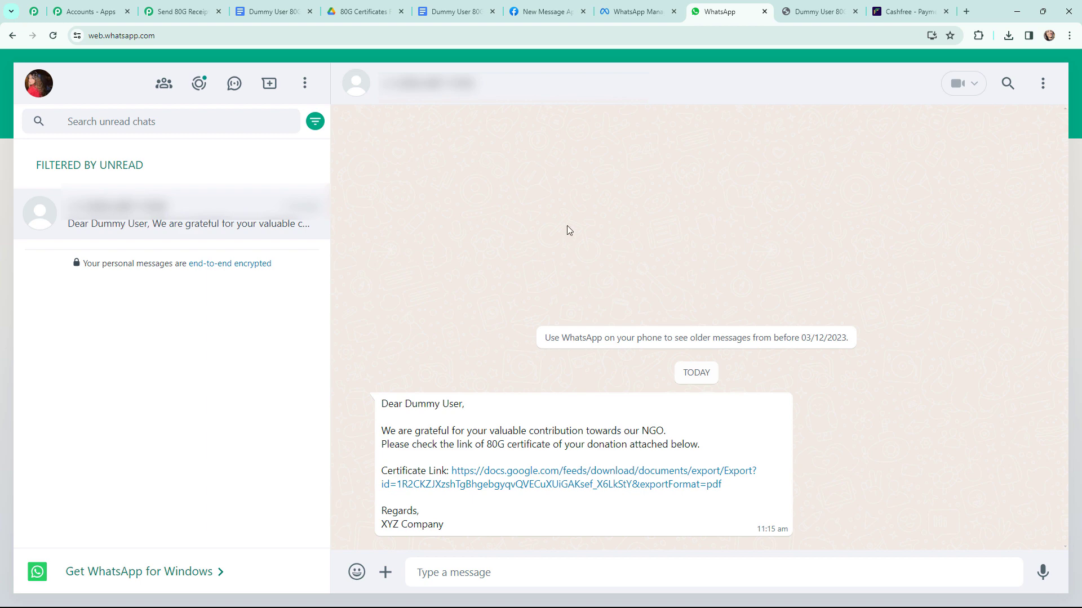
click(817, 11)
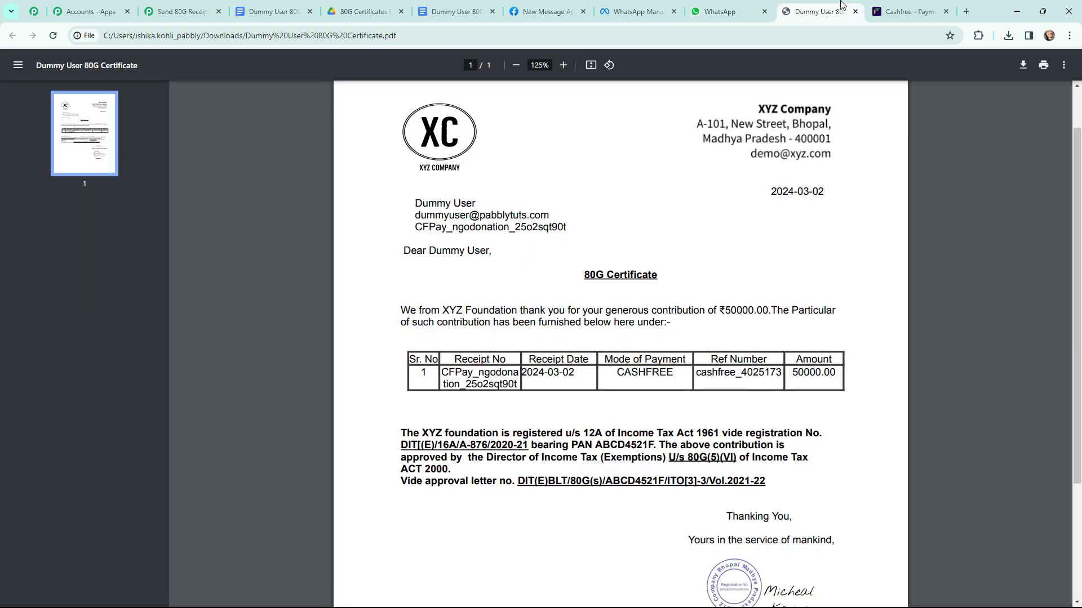